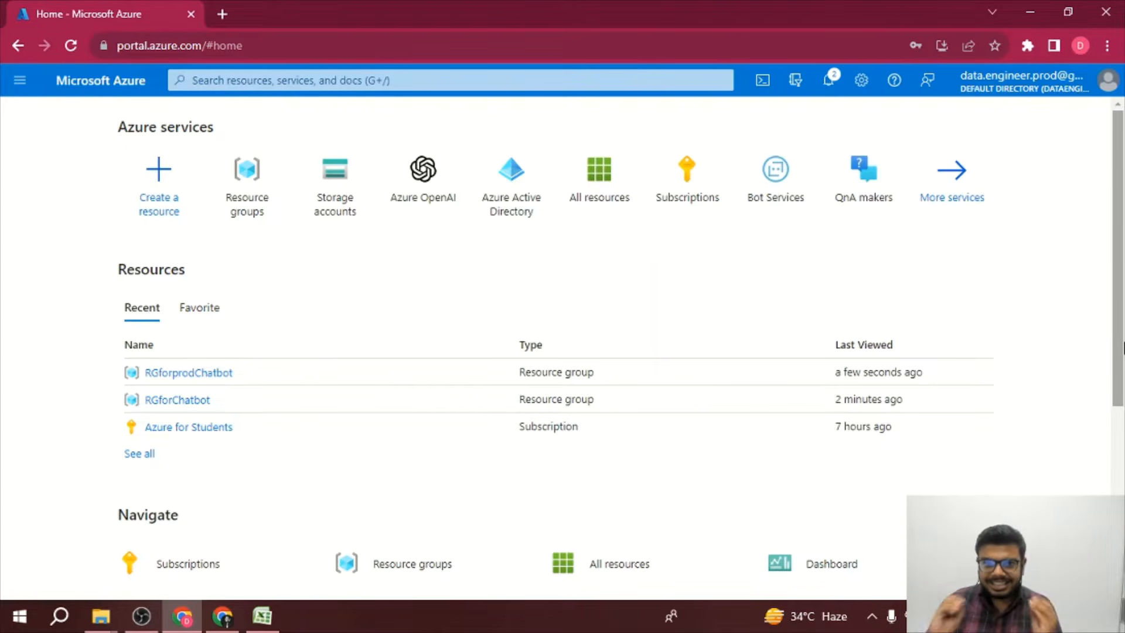
# Step: Create a resource group named ProdChatbot under the Azure for Students subscription in East US
pyautogui.click(237, 206)
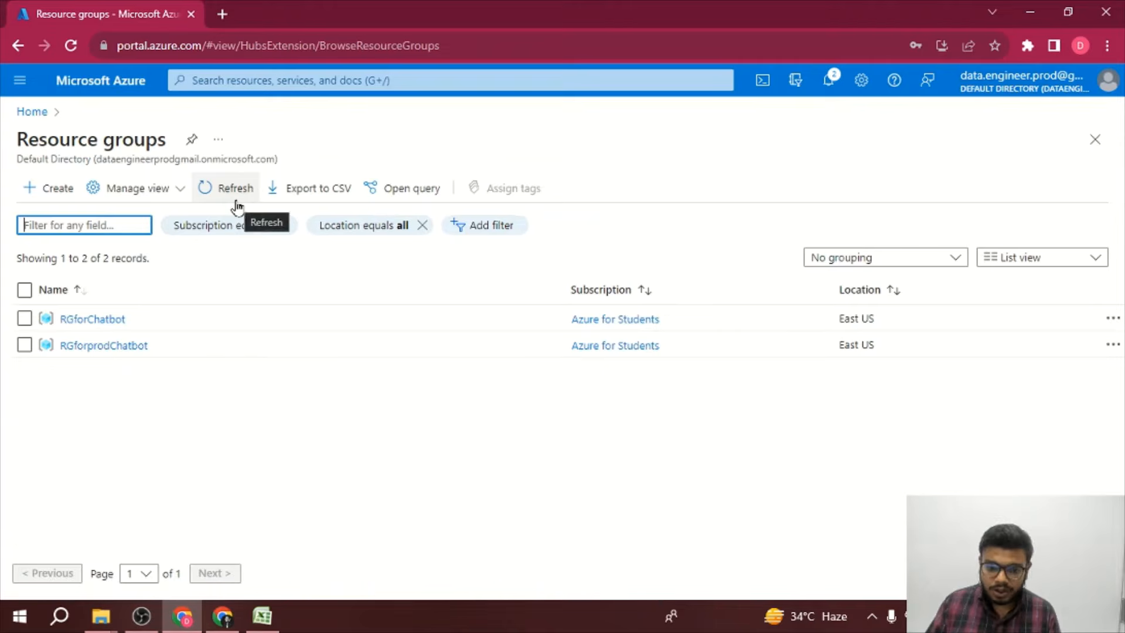
pyautogui.click(37, 198)
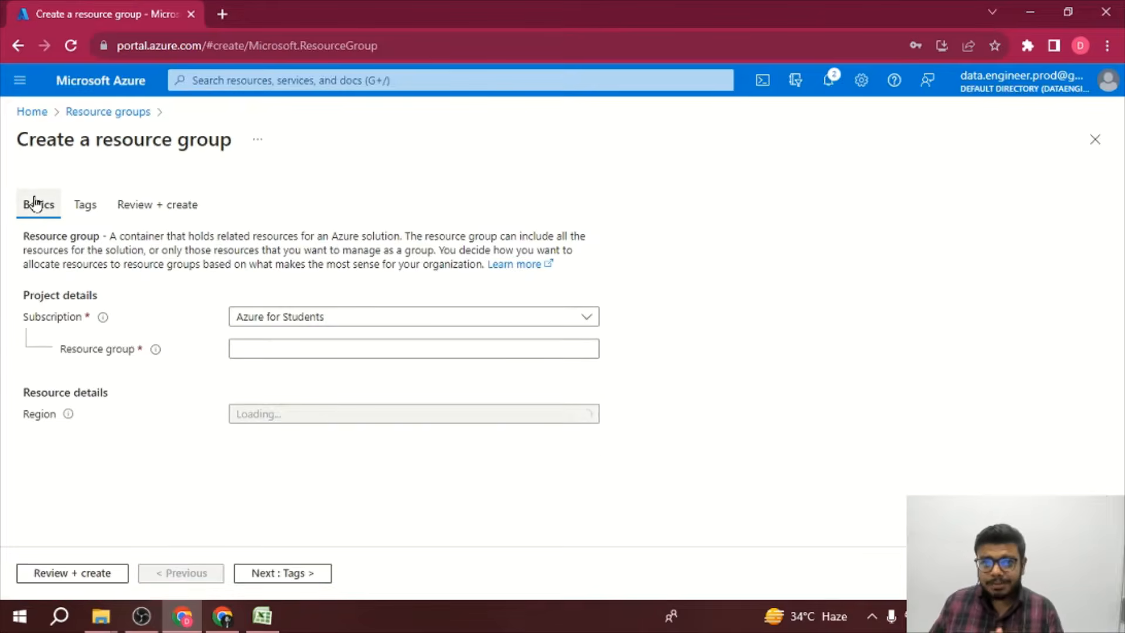
pyautogui.click(334, 351)
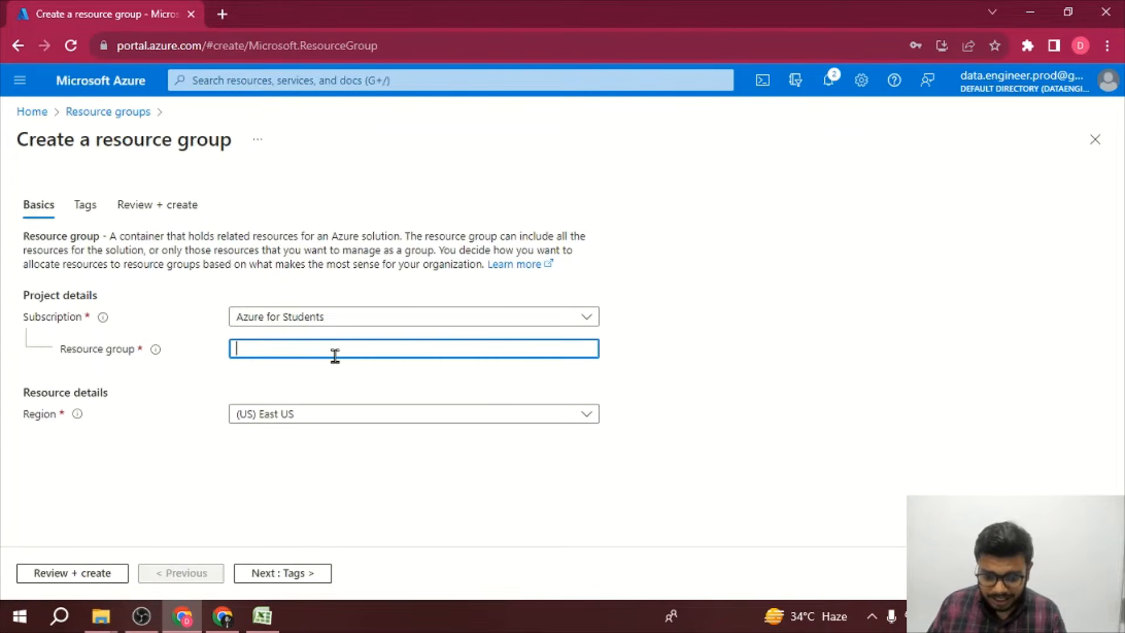
pyautogui.write('ProdCh')
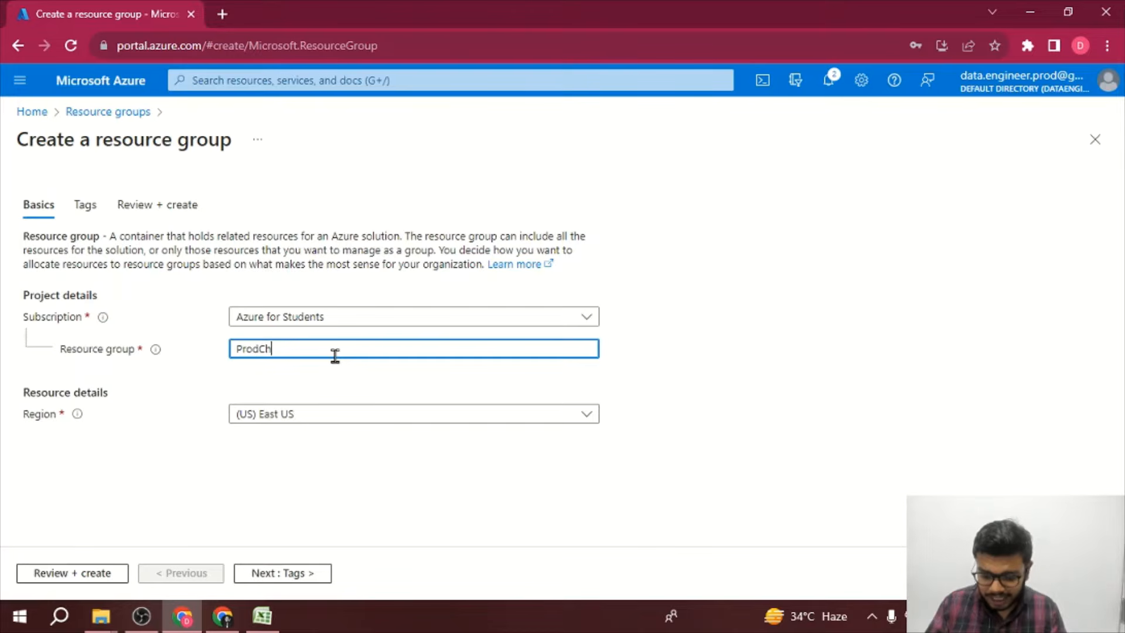
pyautogui.write('atbot')
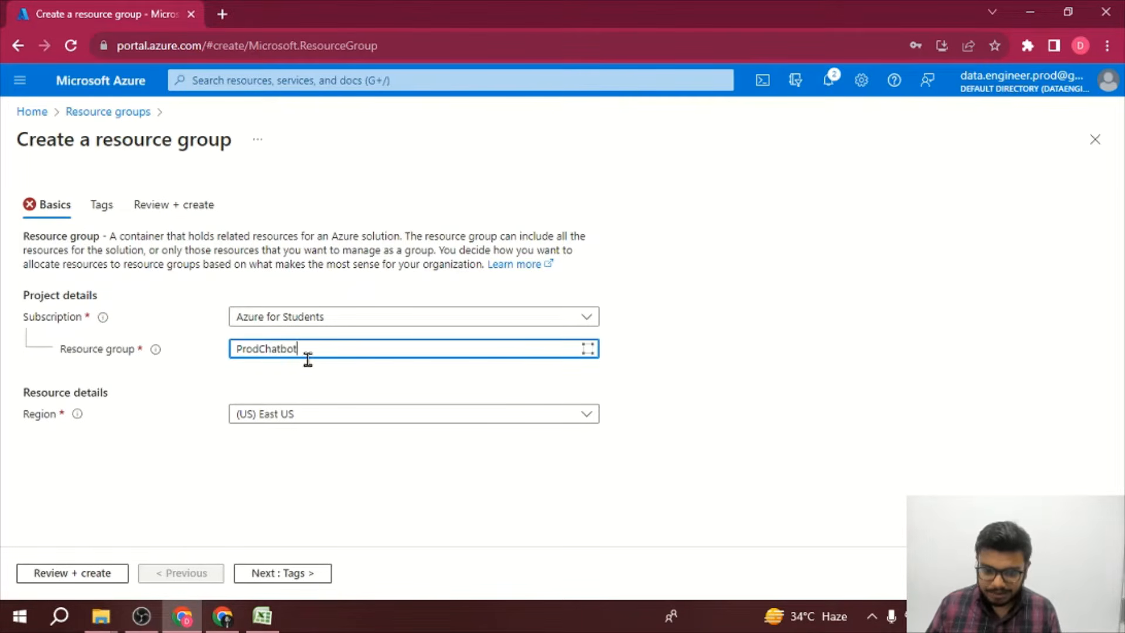
pyautogui.click(86, 574)
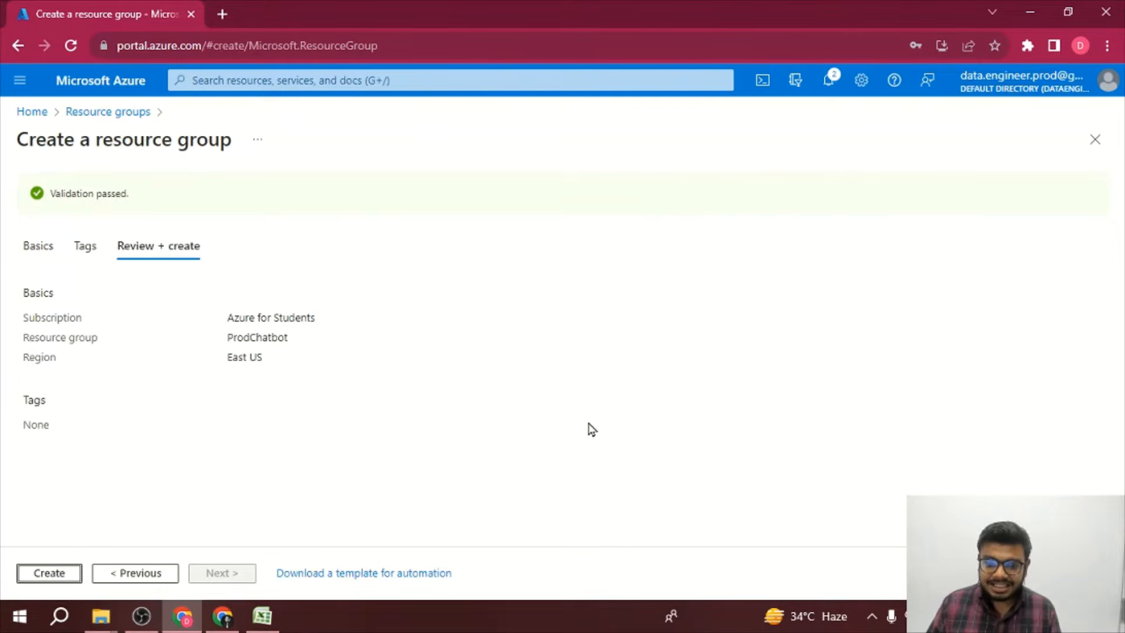
pyautogui.click(67, 576)
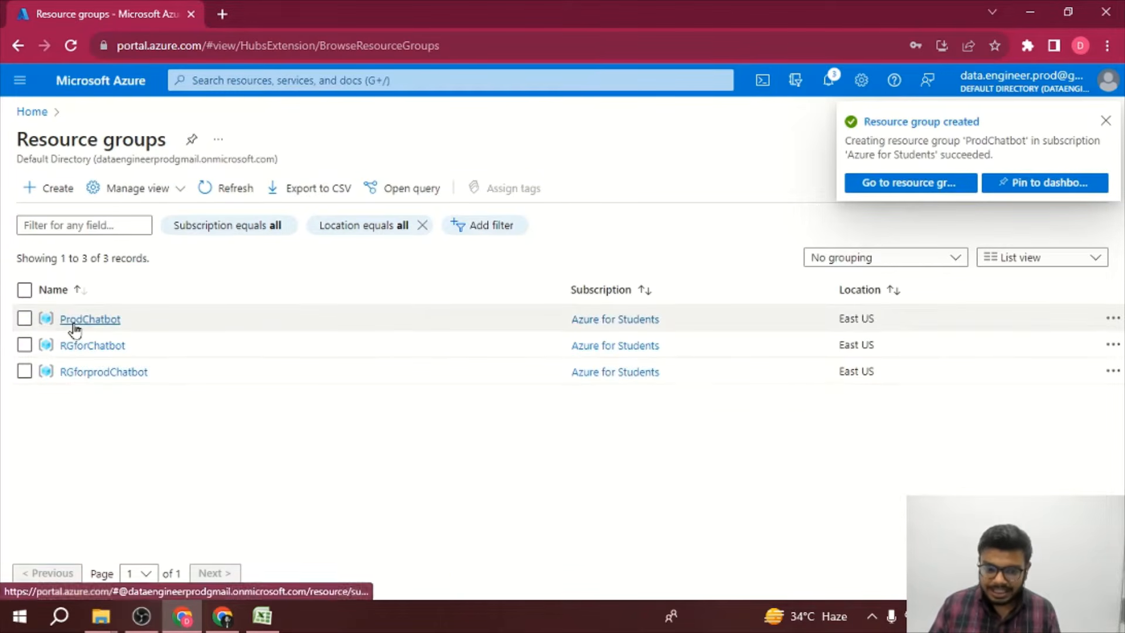
# Step: Open the ProdChatbot resource group, then go to the Storage accounts service
pyautogui.click(74, 320)
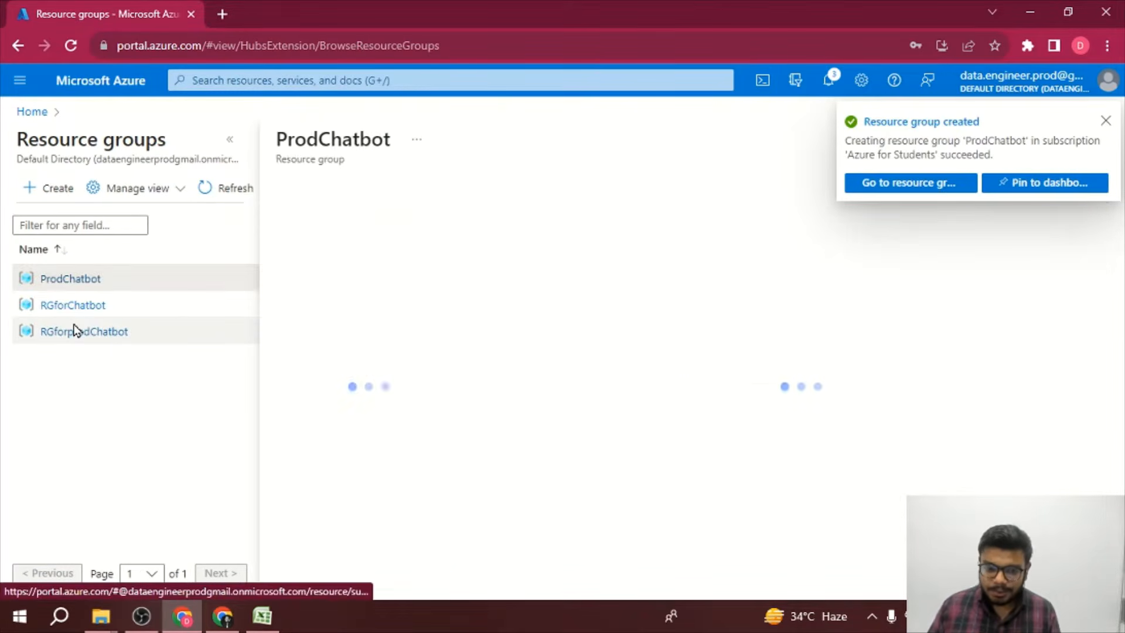
pyautogui.click(1105, 120)
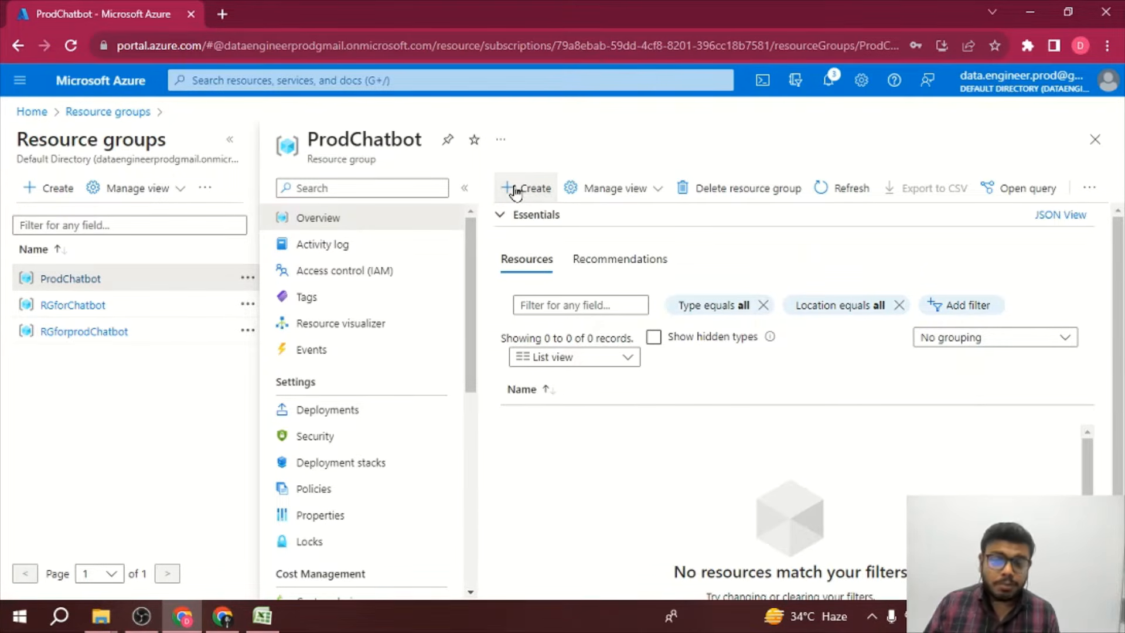
pyautogui.click(516, 188)
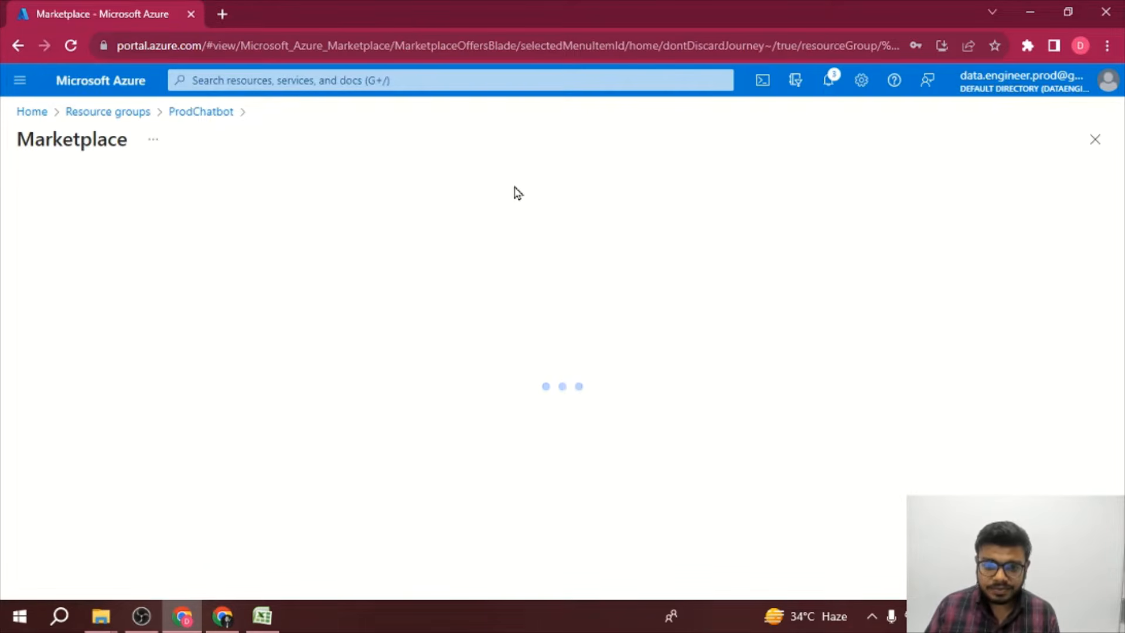
pyautogui.click(454, 79)
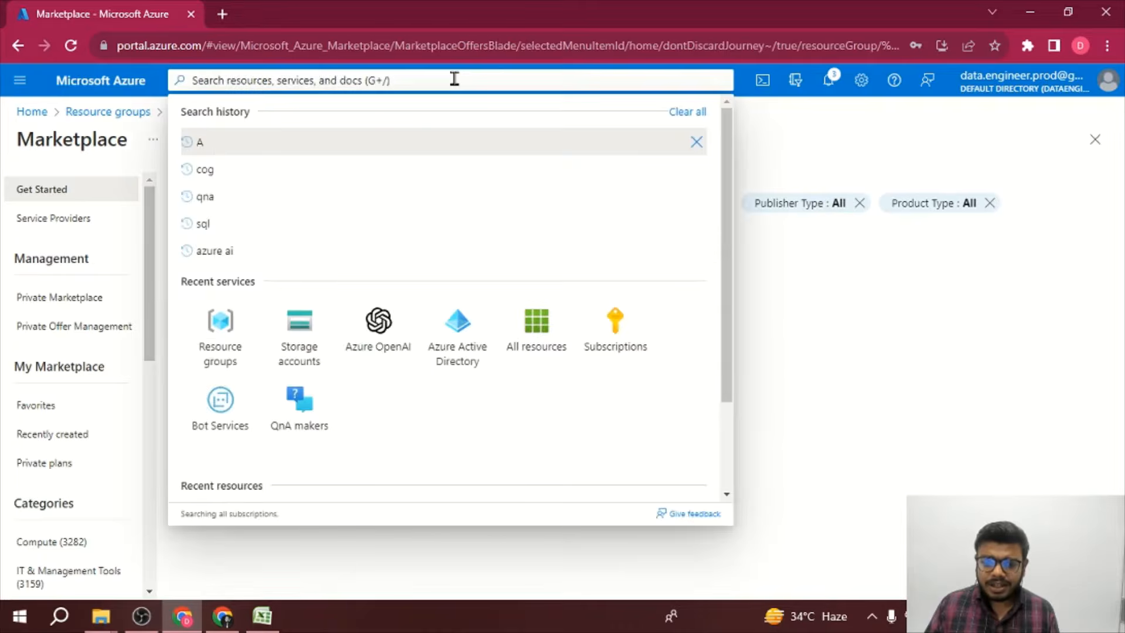
pyautogui.click(279, 342)
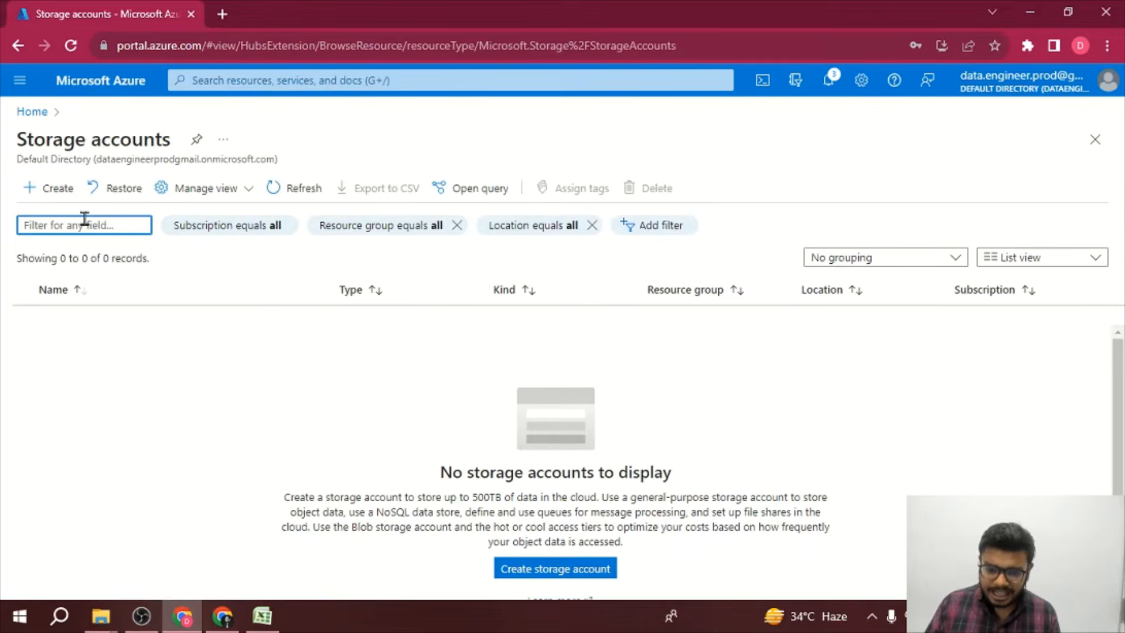
# Step: Create a storage account named prodchatbot in the ProdChatbot resource group with default Standard performance and geo-redundant storage
pyautogui.click(44, 202)
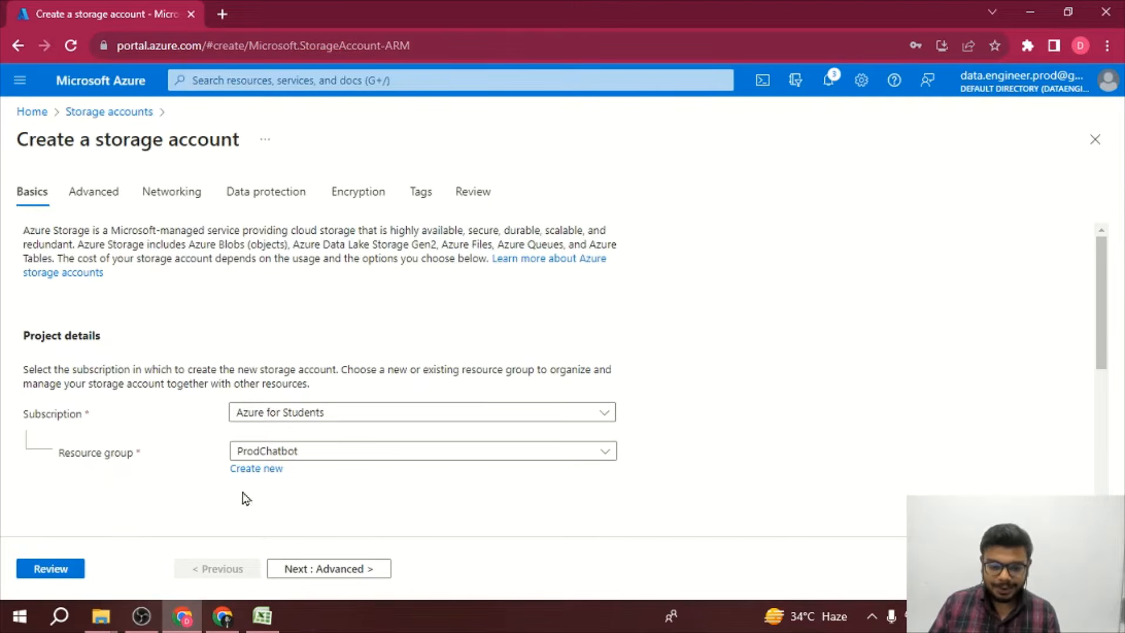
pyautogui.click(69, 567)
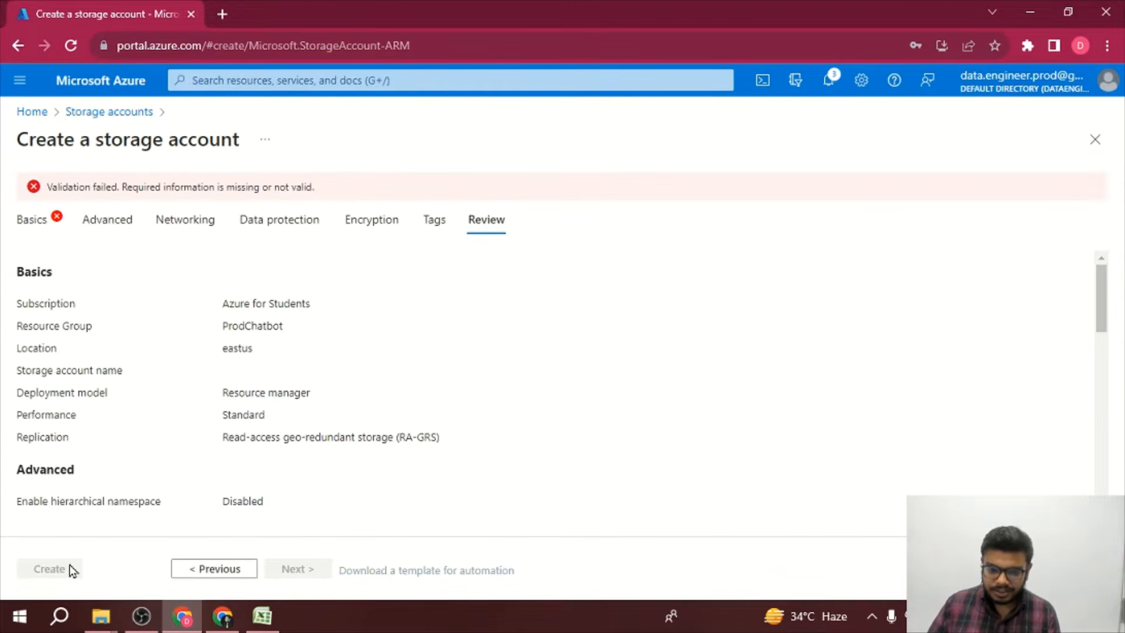
pyautogui.click(36, 224)
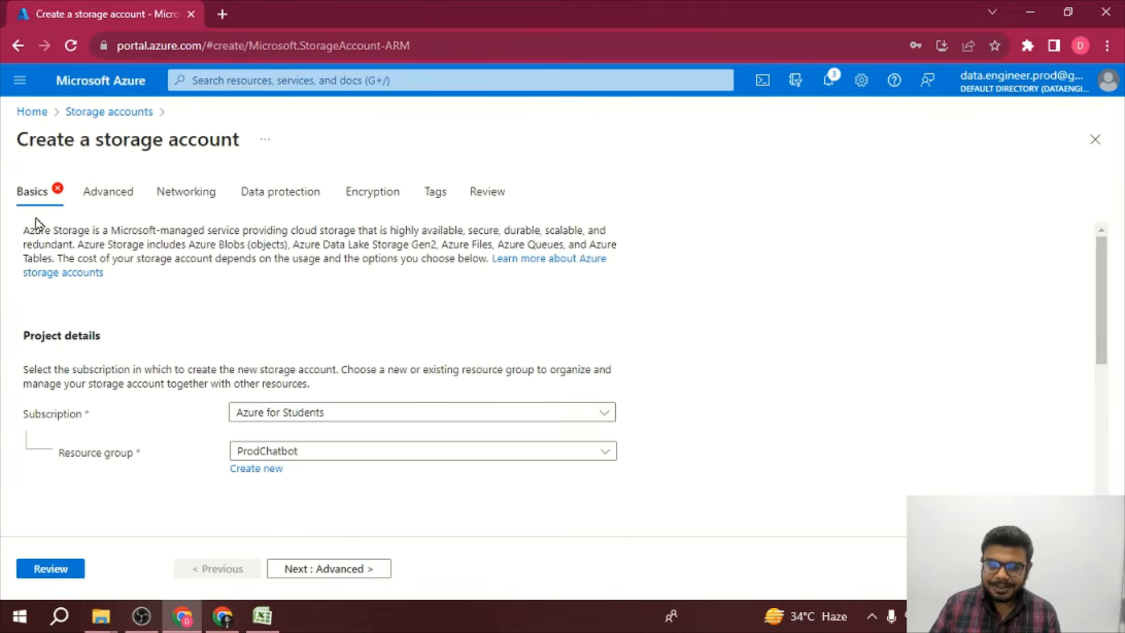
pyautogui.scroll(-4, 193, 316)
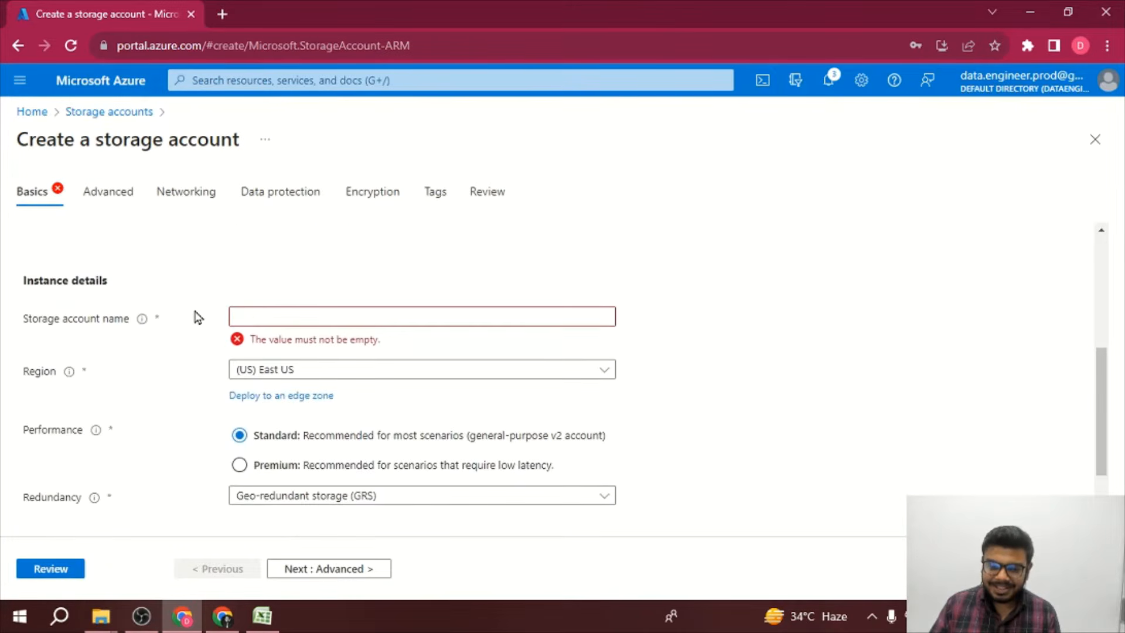
pyautogui.click(285, 316)
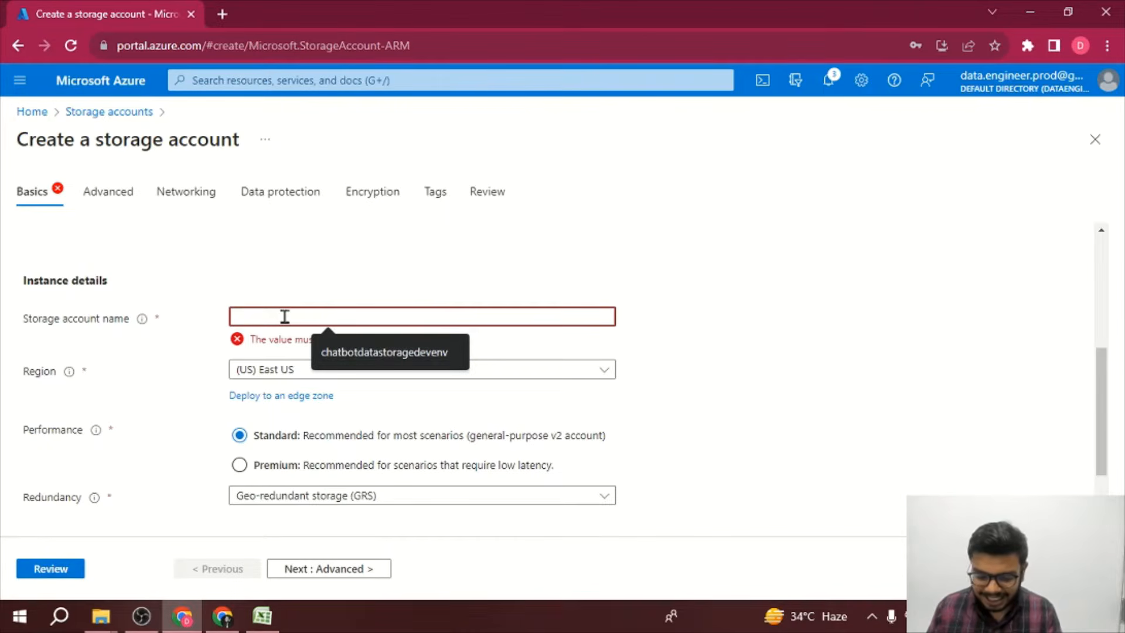
pyautogui.write('prod')
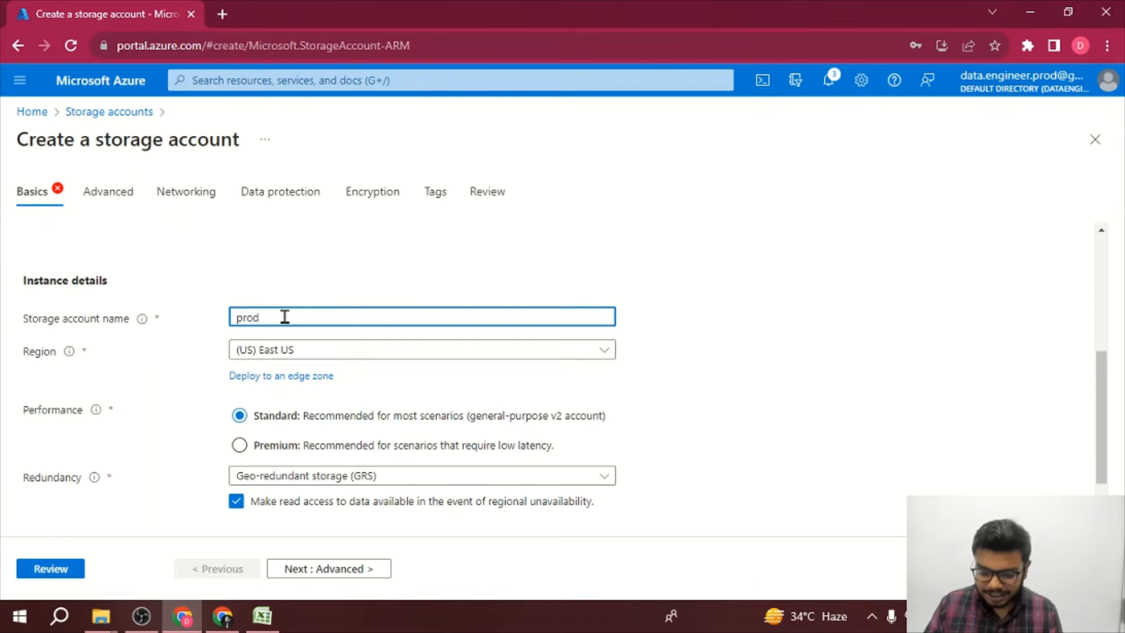
pyautogui.write('chatbot')
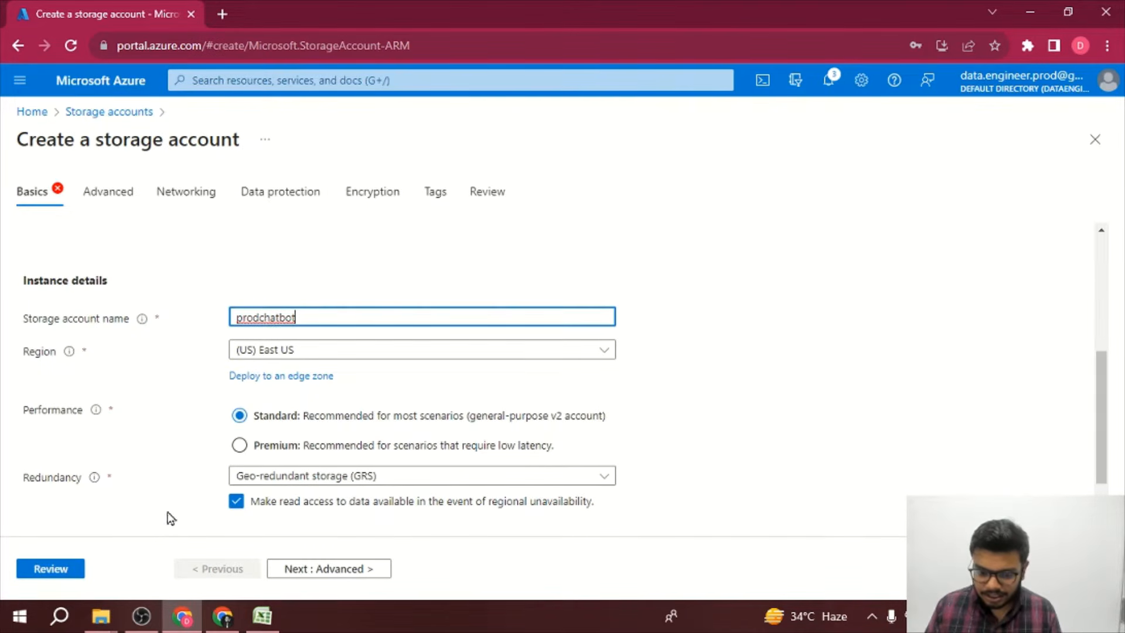
pyautogui.scroll(-1, 401, 421)
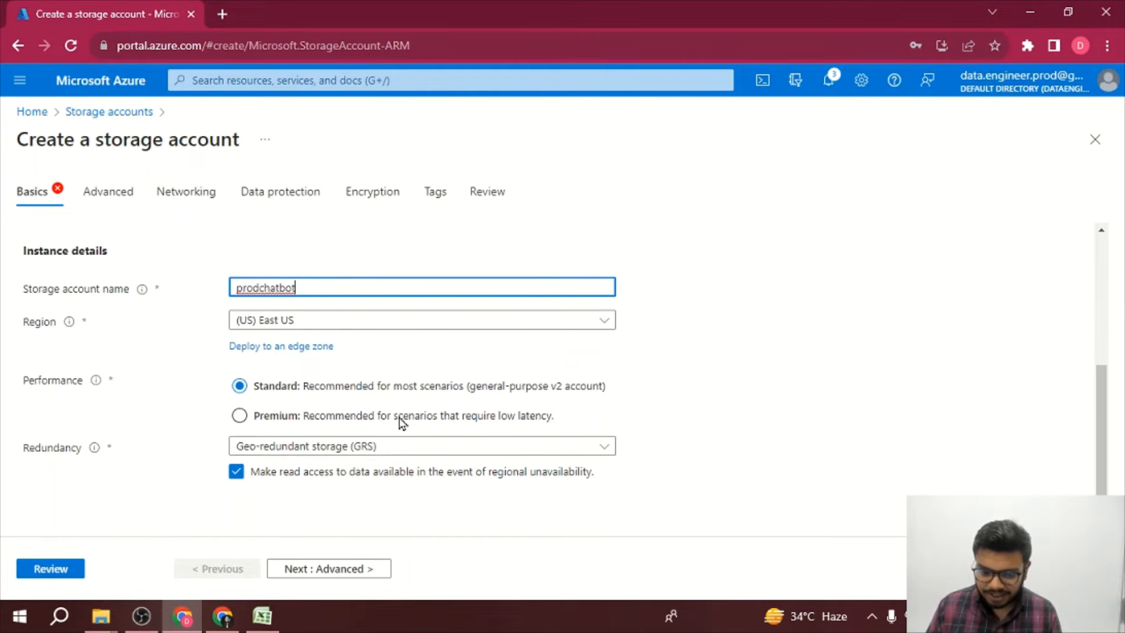
pyautogui.click(70, 572)
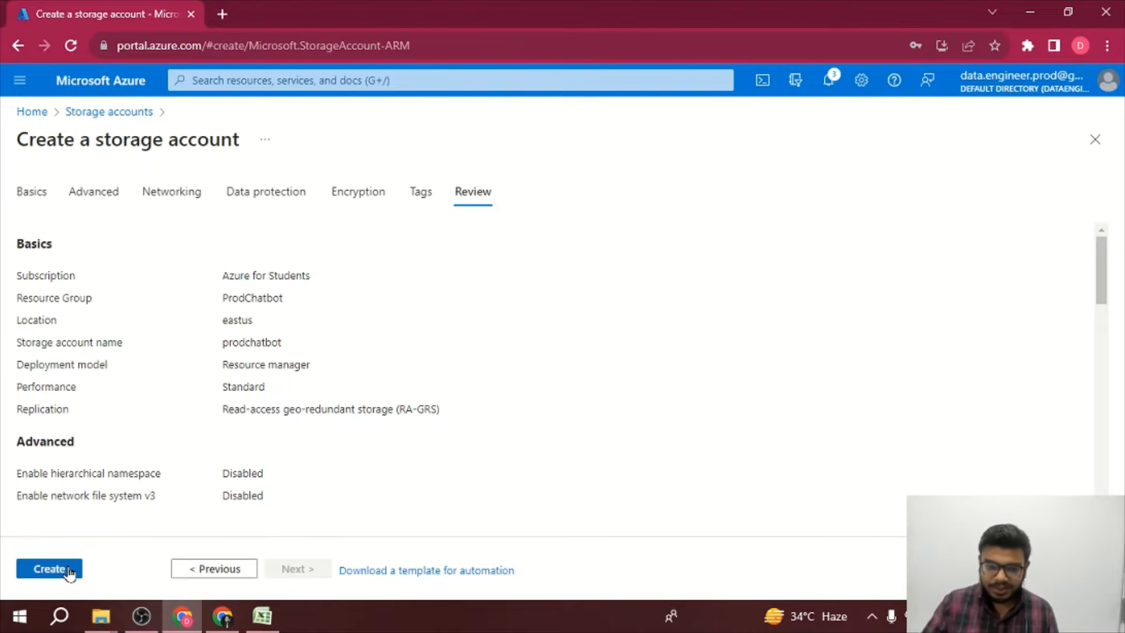
pyautogui.click(70, 572)
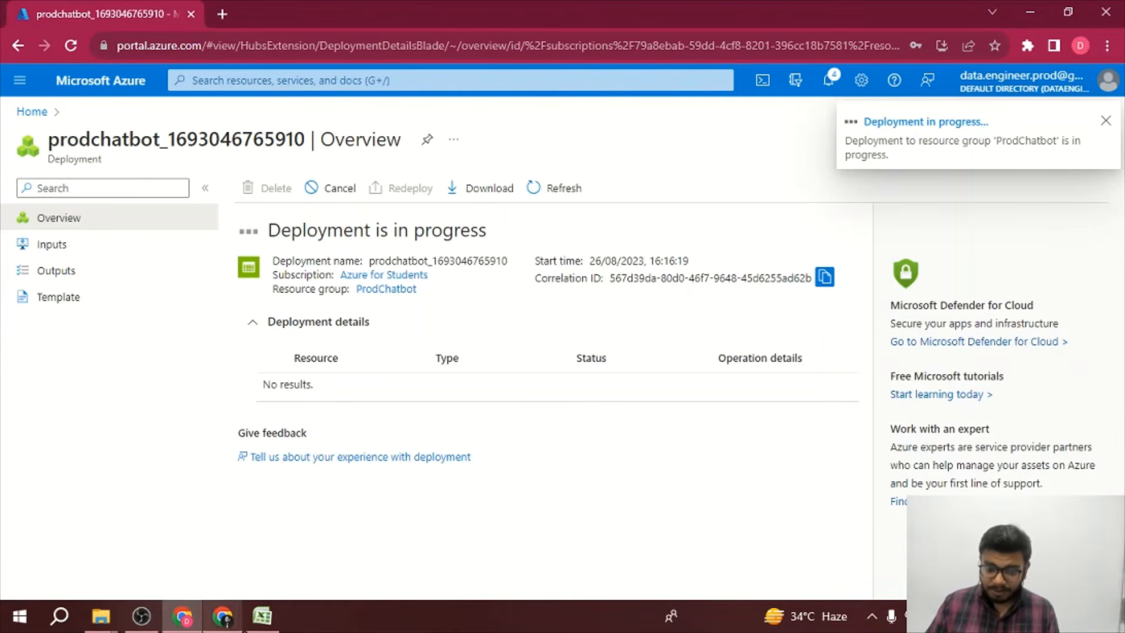
# Step: Switch to Excel and examine the Sales sheet's item names and prices
pyautogui.click(260, 616)
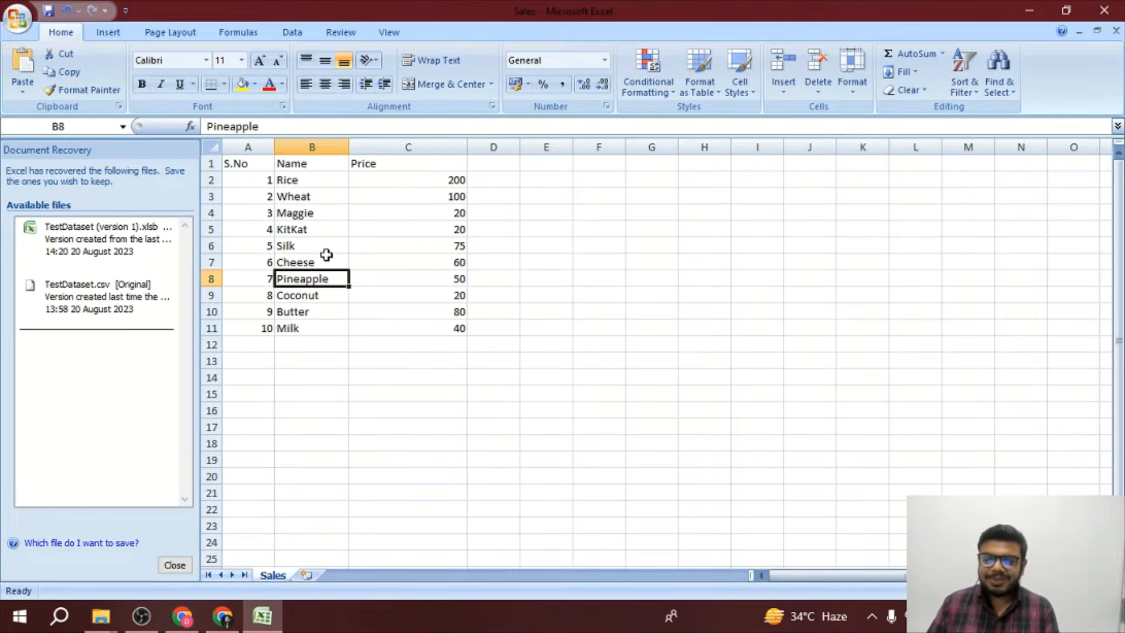
pyautogui.click(413, 282)
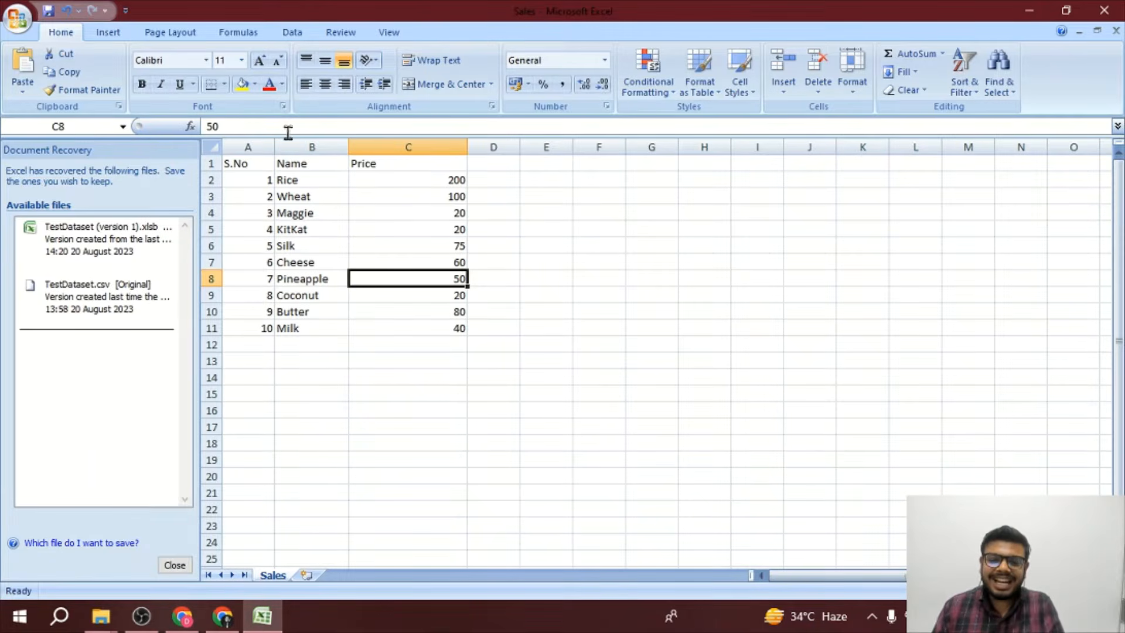
pyautogui.click(295, 195)
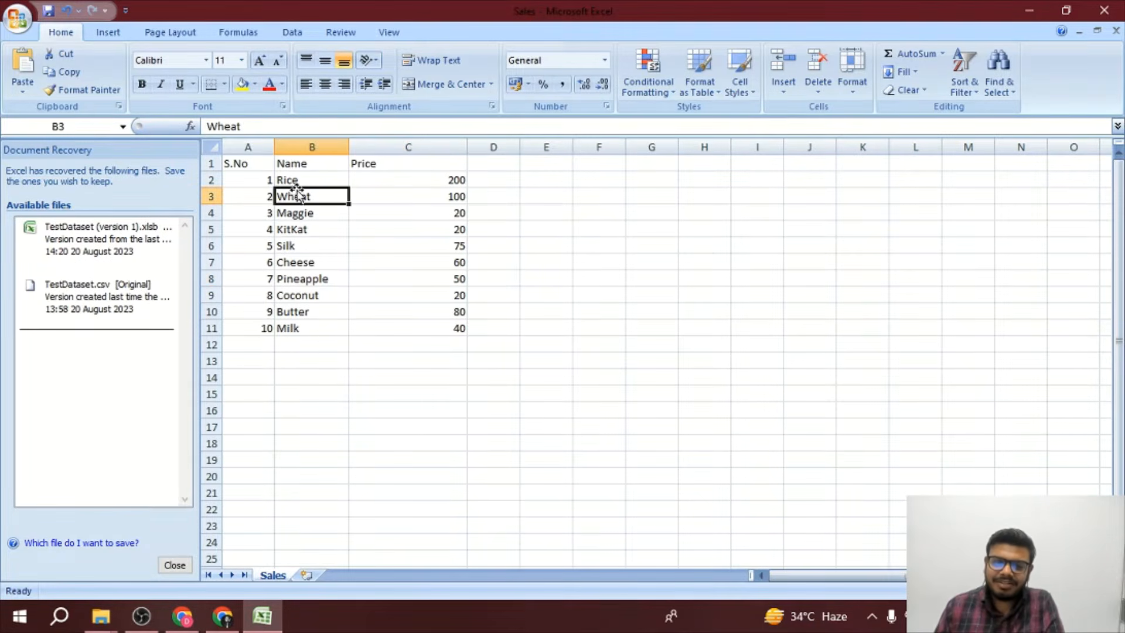
pyautogui.click(295, 230)
pyautogui.click(295, 263)
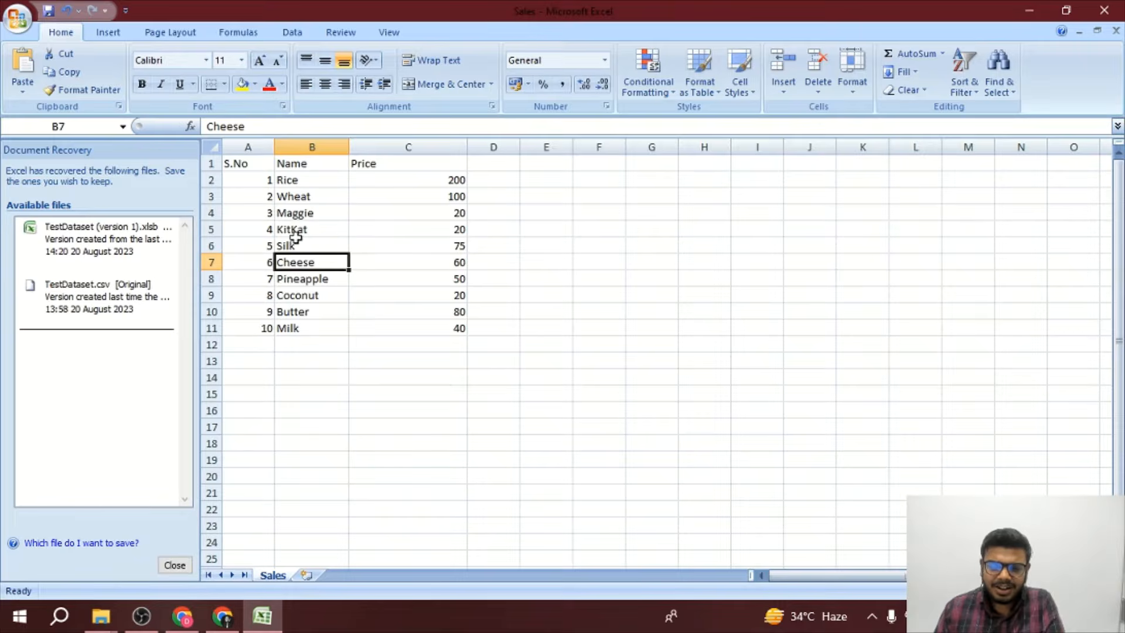
pyautogui.click(296, 243)
pyautogui.click(448, 197)
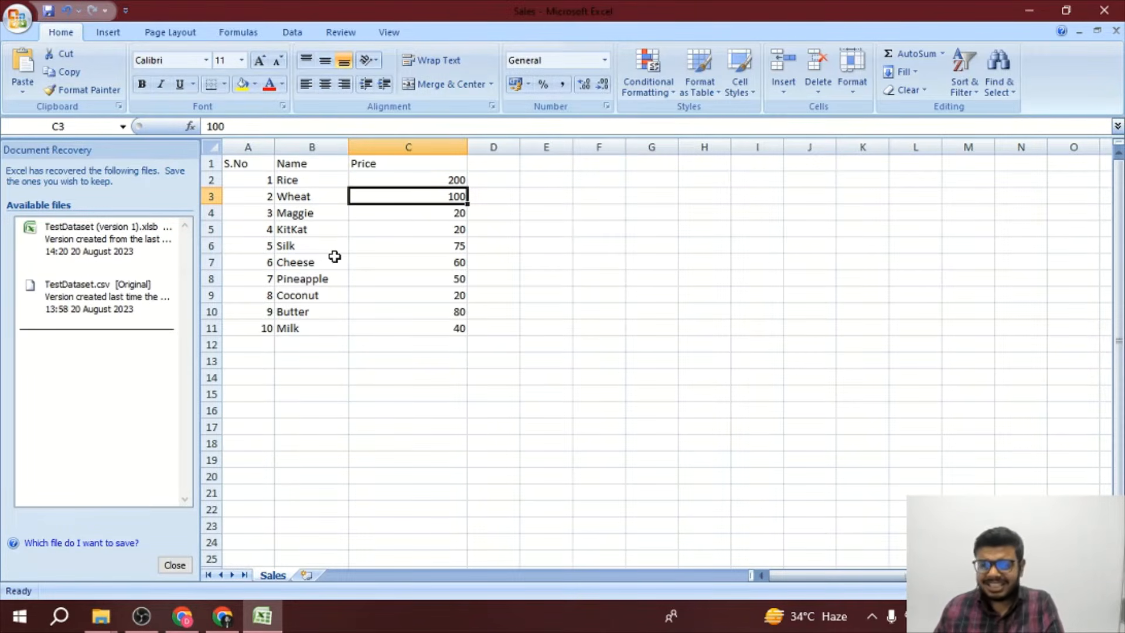
pyautogui.click(397, 276)
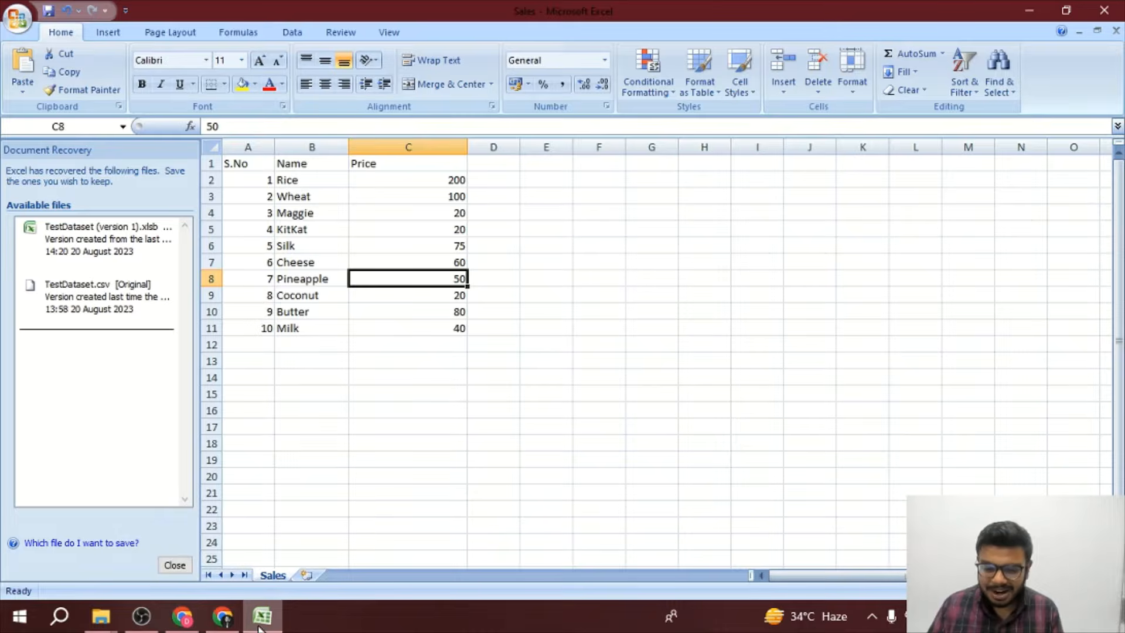
# Step: Return to the Azure portal, open the prodchatbot storage account and go to its Containers
pyautogui.click(216, 628)
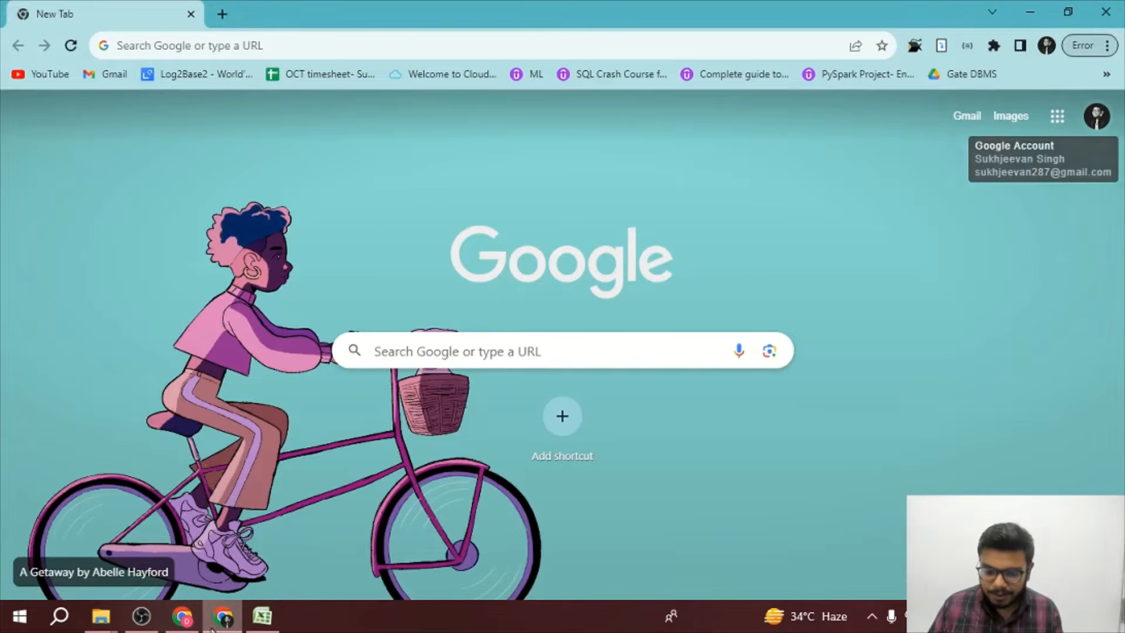
pyautogui.click(184, 621)
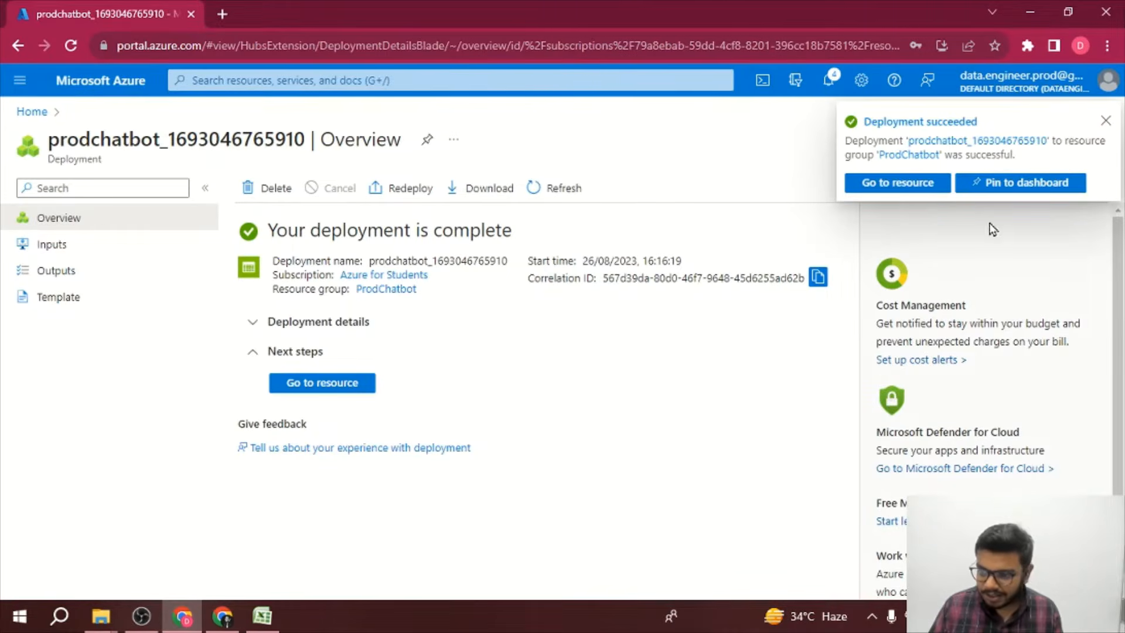
pyautogui.click(909, 186)
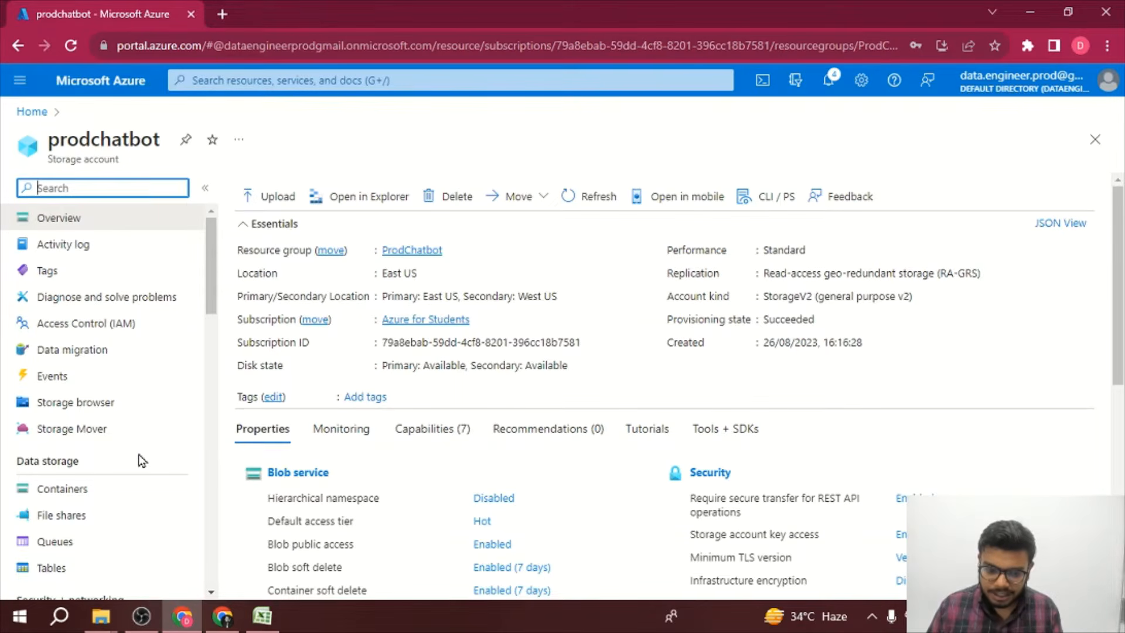
pyautogui.click(108, 489)
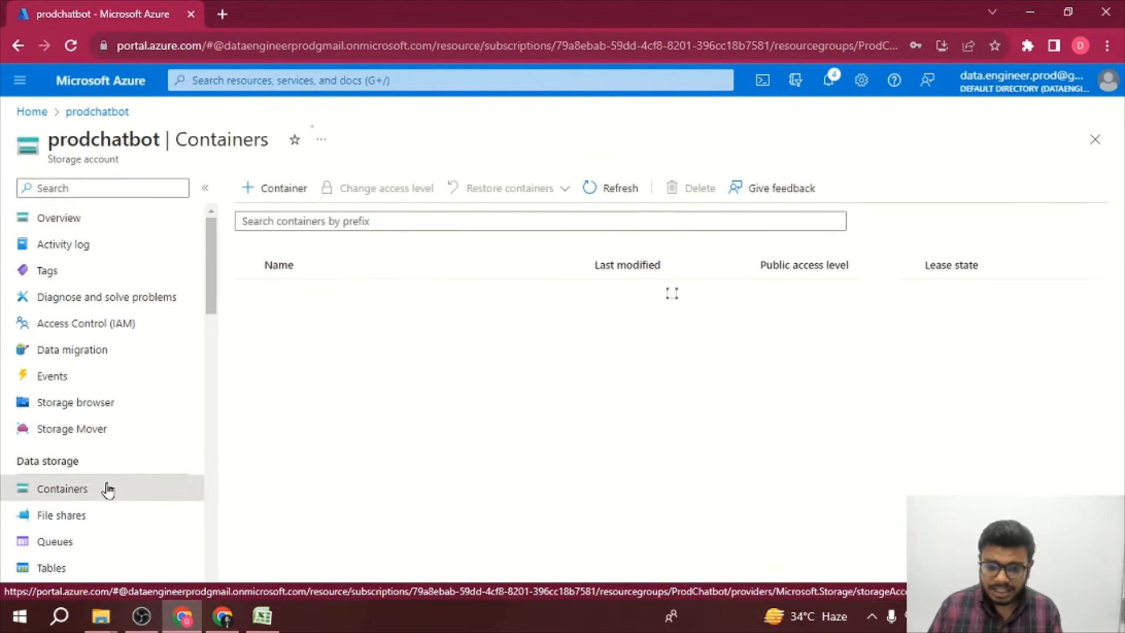
# Step: Create a container named containerprod with the Blob (anonymous read access for blobs only) public access level
pyautogui.click(296, 199)
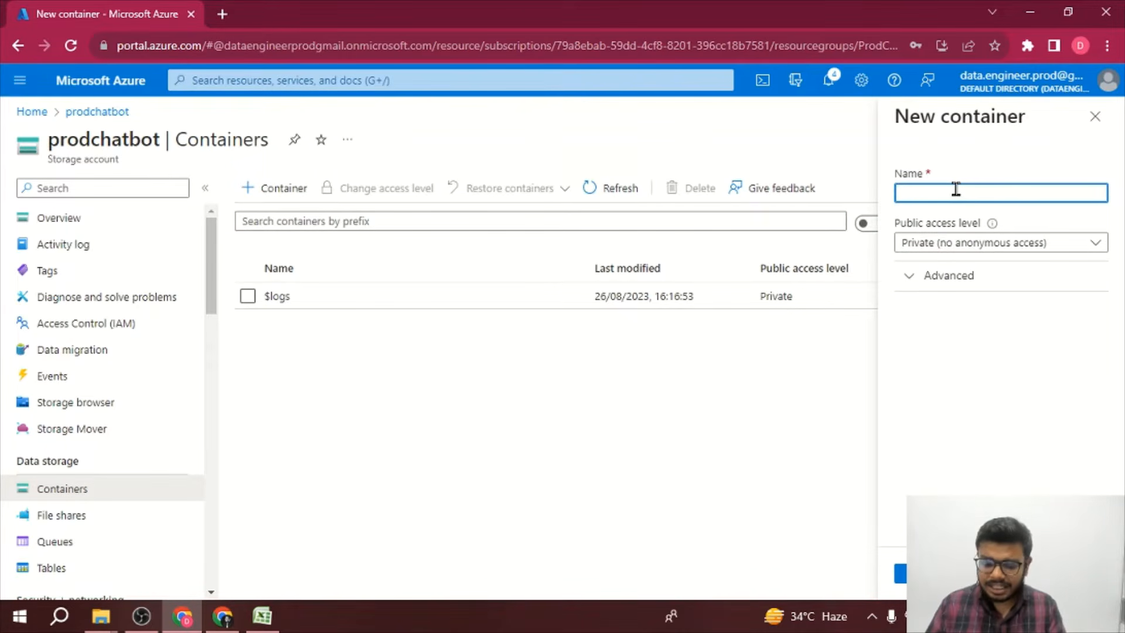
pyautogui.write('containerprod')
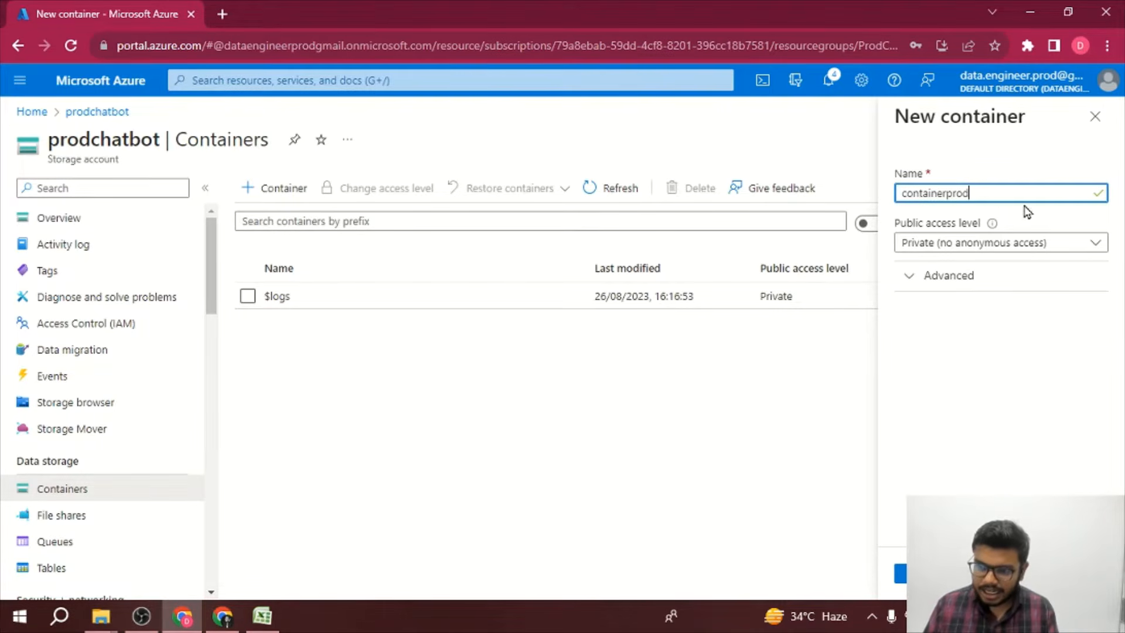
pyautogui.click(1034, 241)
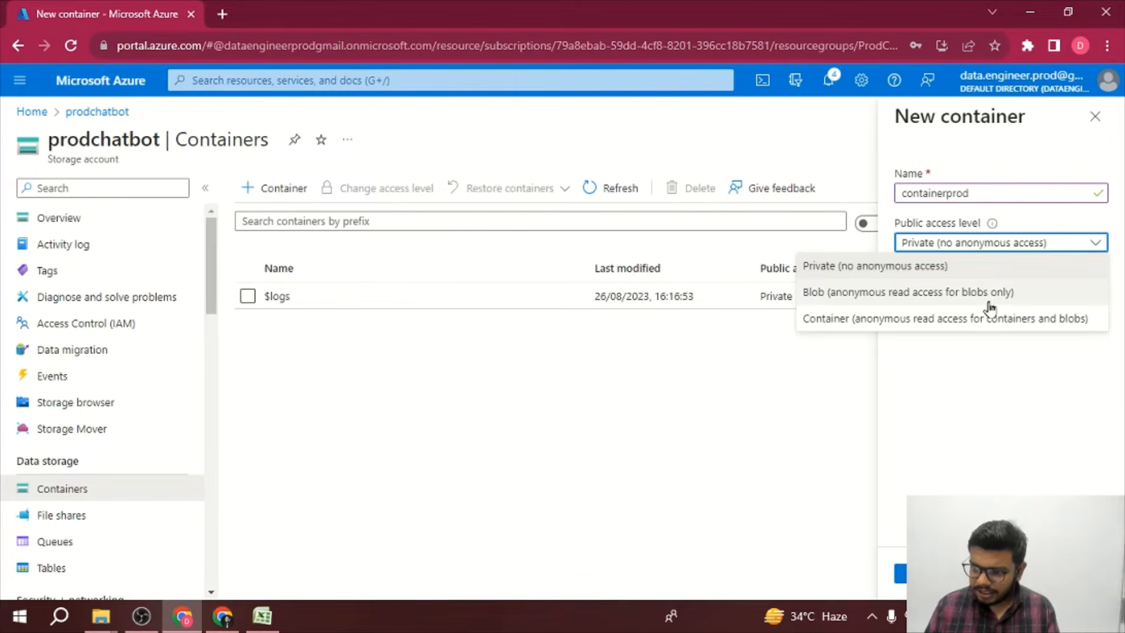
pyautogui.click(991, 301)
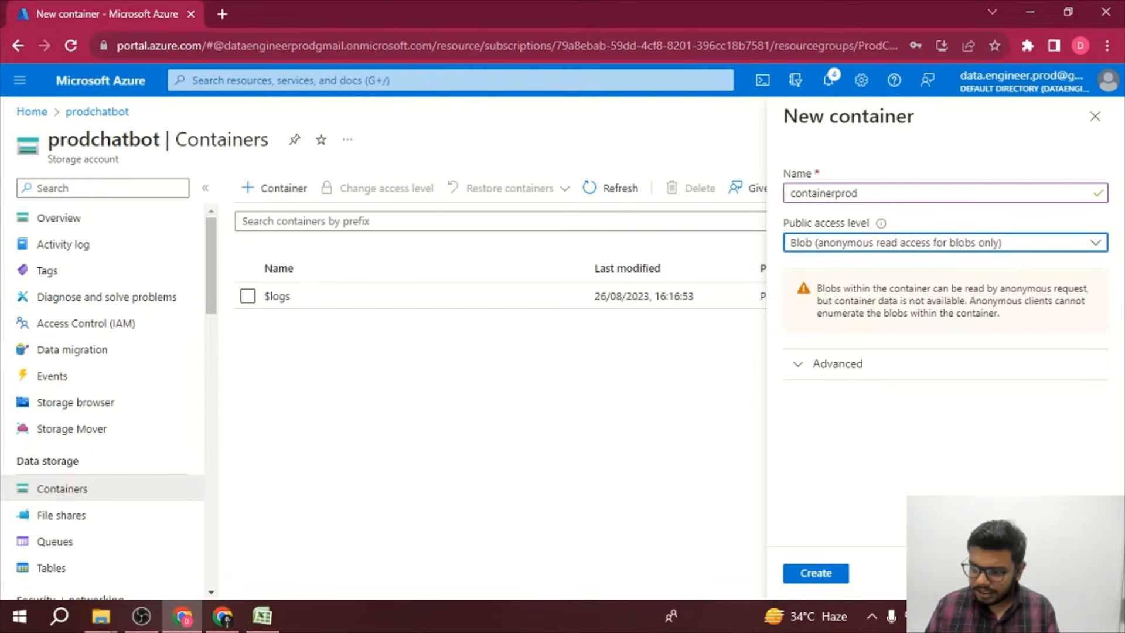
pyautogui.click(824, 579)
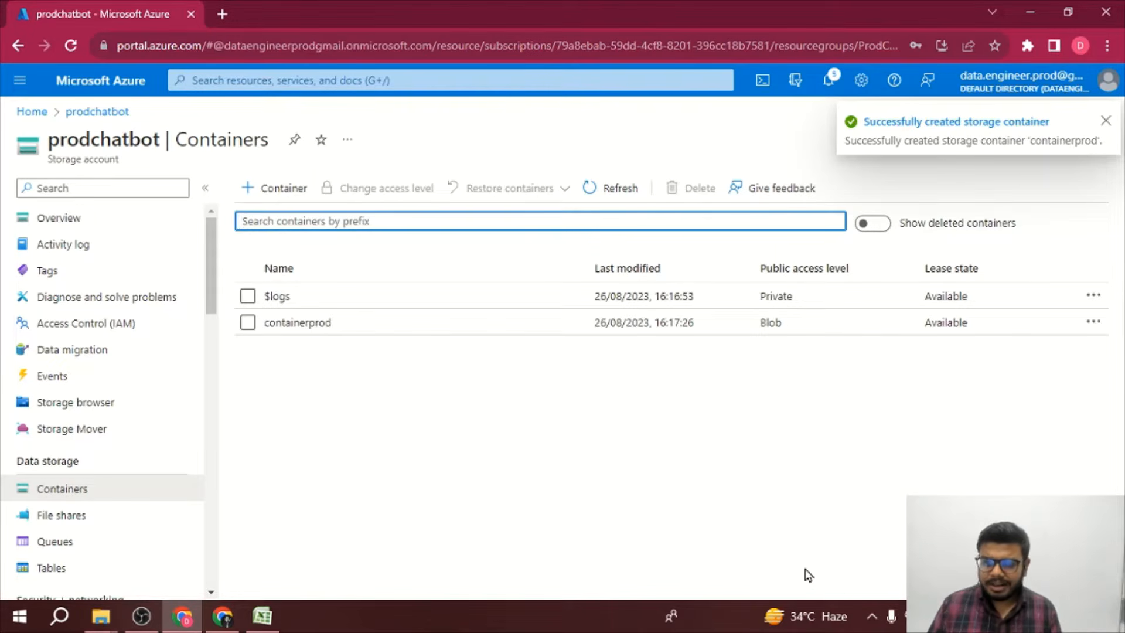
# Step: Upload the Sales.csv file from Downloads into the containerprod container and close the upload panel
pyautogui.click(328, 323)
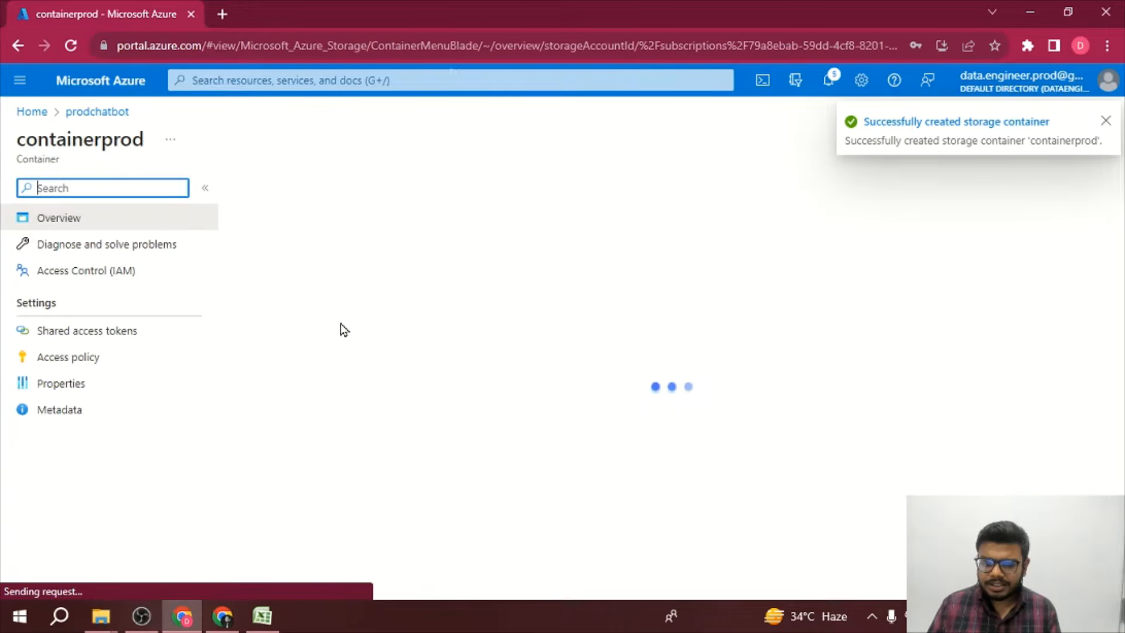
pyautogui.click(276, 188)
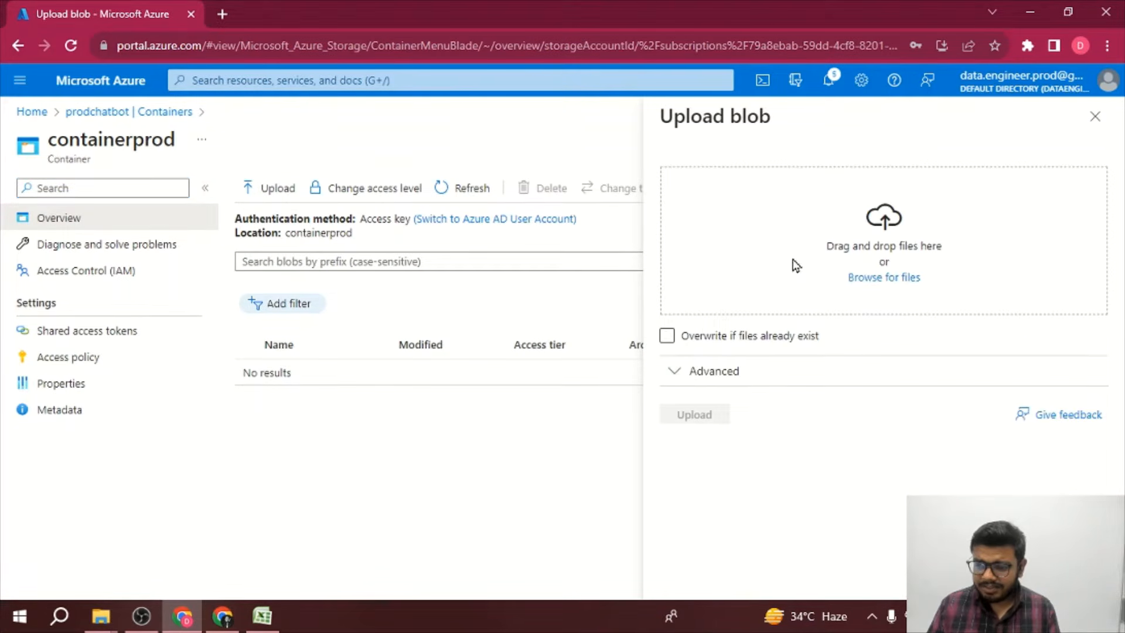
pyautogui.click(885, 278)
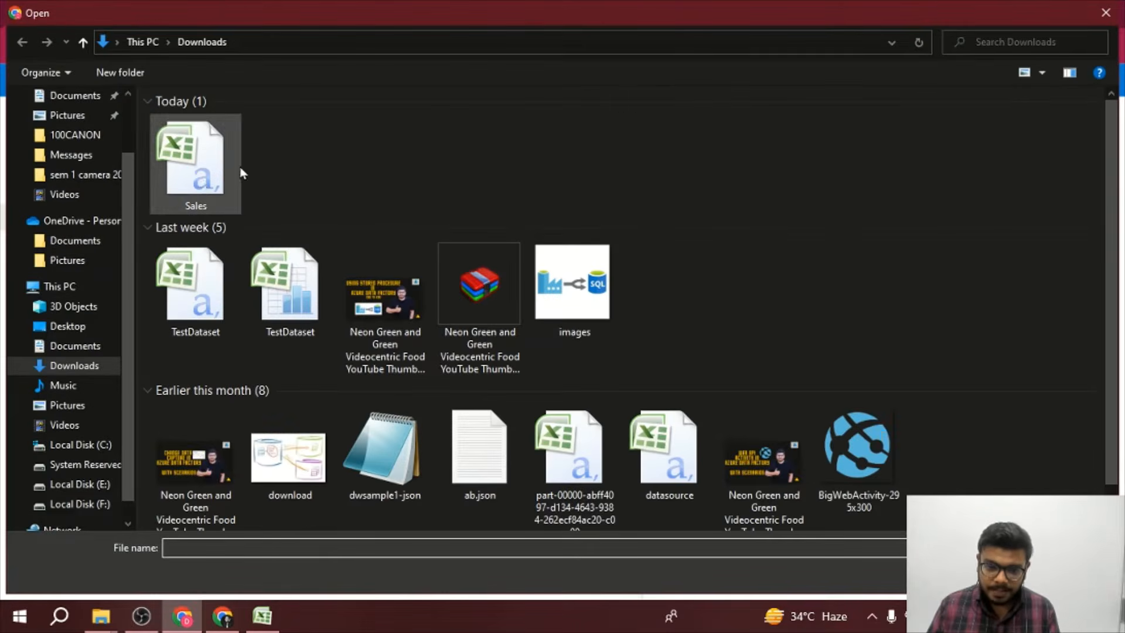
pyautogui.click(203, 187)
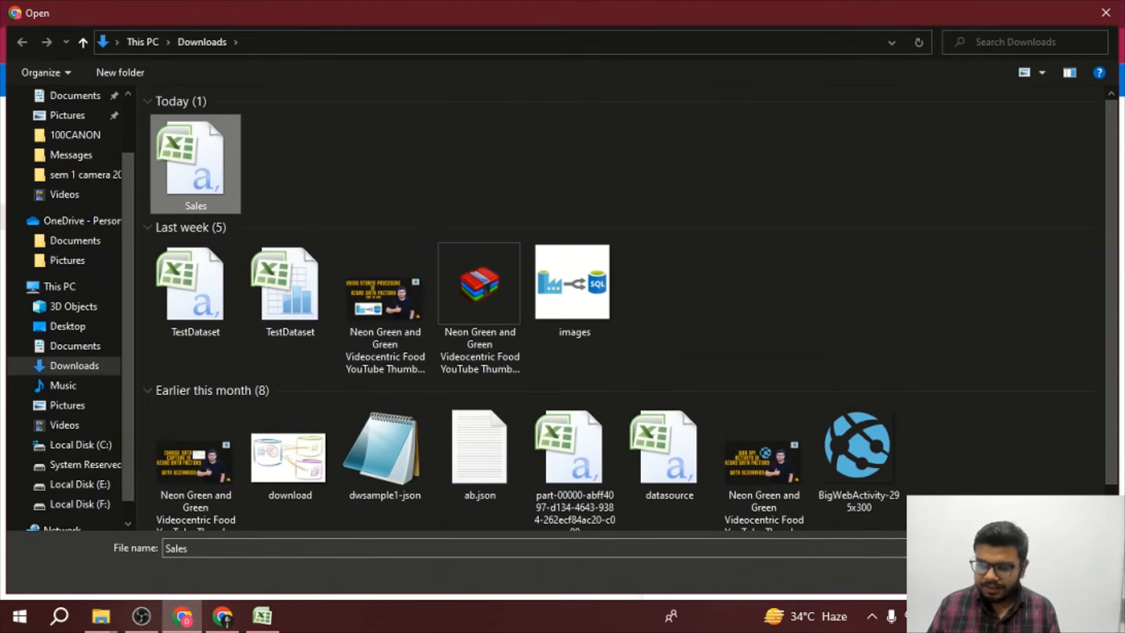
pyautogui.click(986, 575)
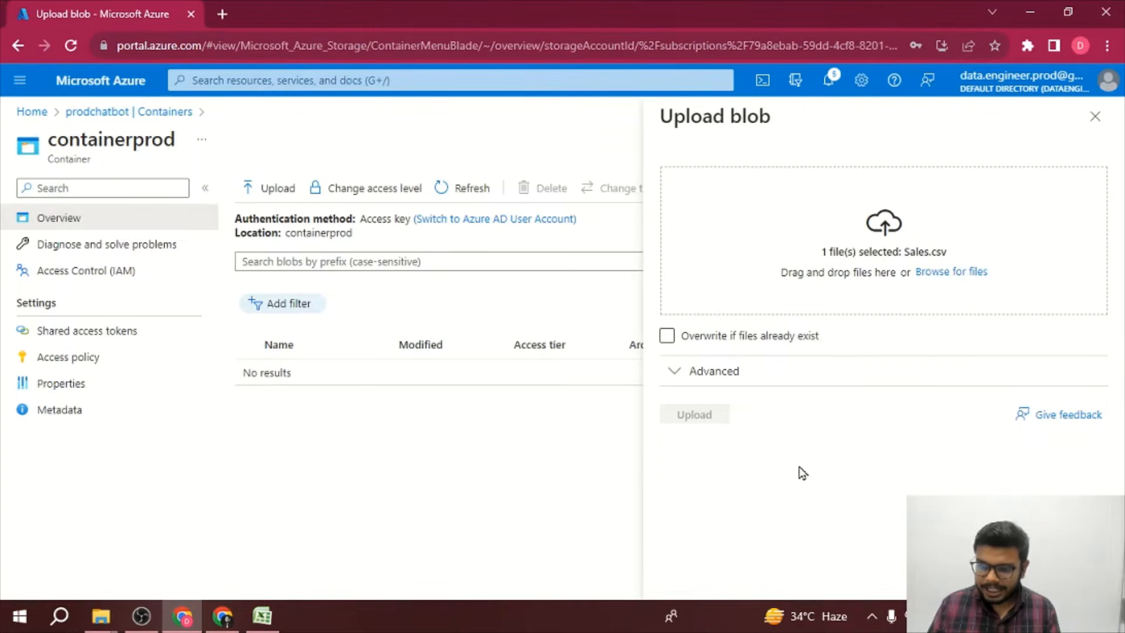
pyautogui.click(711, 417)
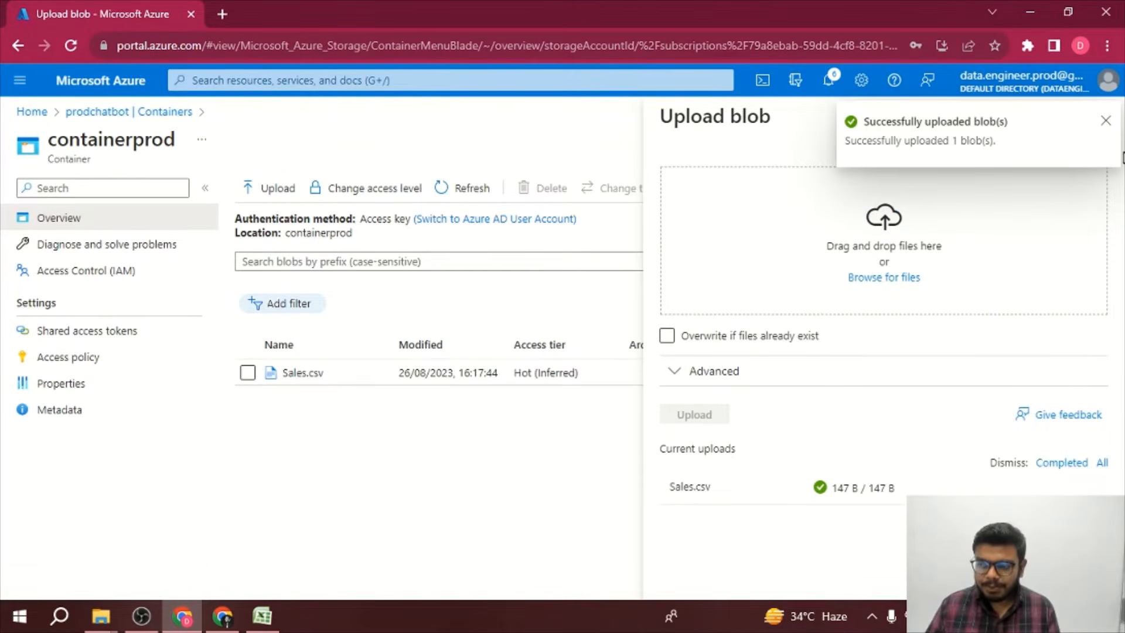
pyautogui.click(1105, 122)
pyautogui.click(1104, 126)
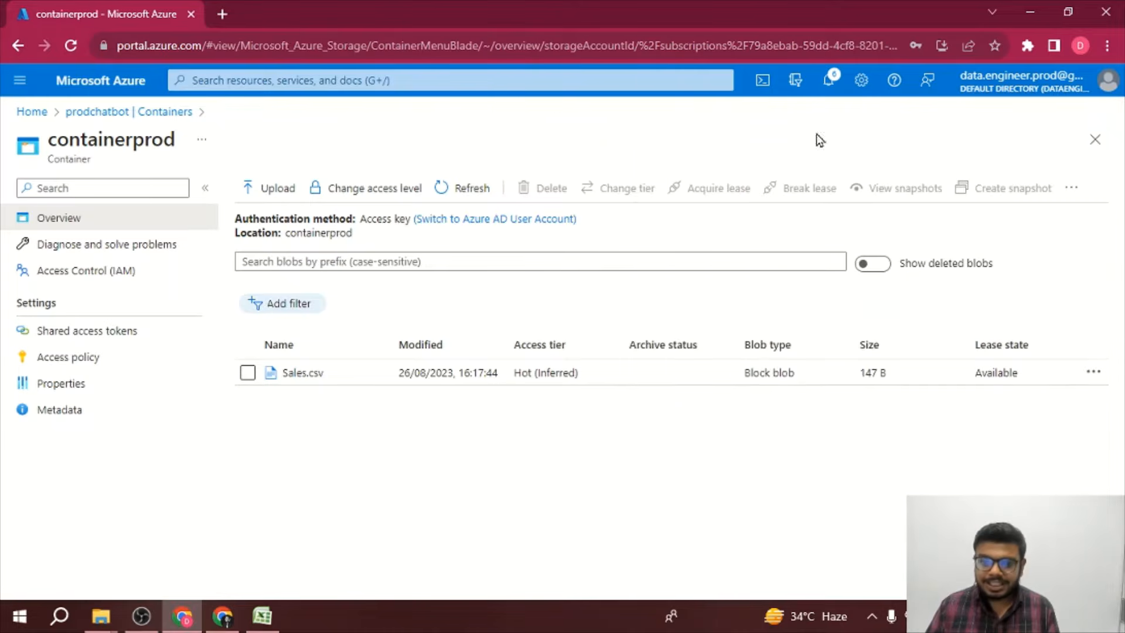
# Step: Start creating a new Cognitive Search service and assign it to the ProdChatbot resource group
pyautogui.click(373, 81)
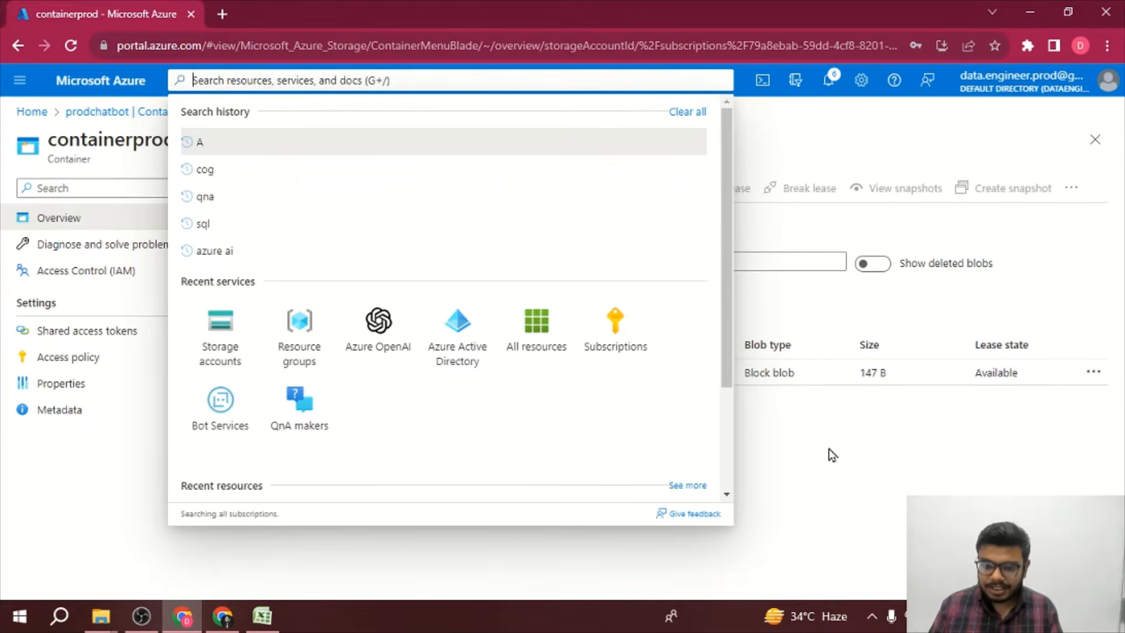
pyautogui.click(726, 430)
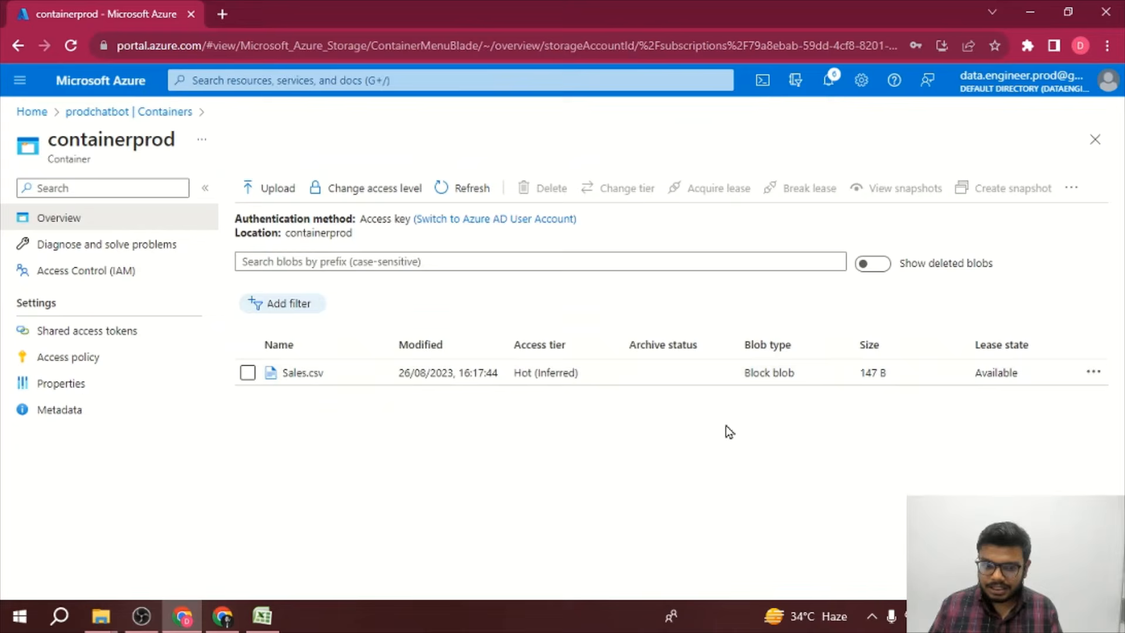
pyautogui.click(40, 113)
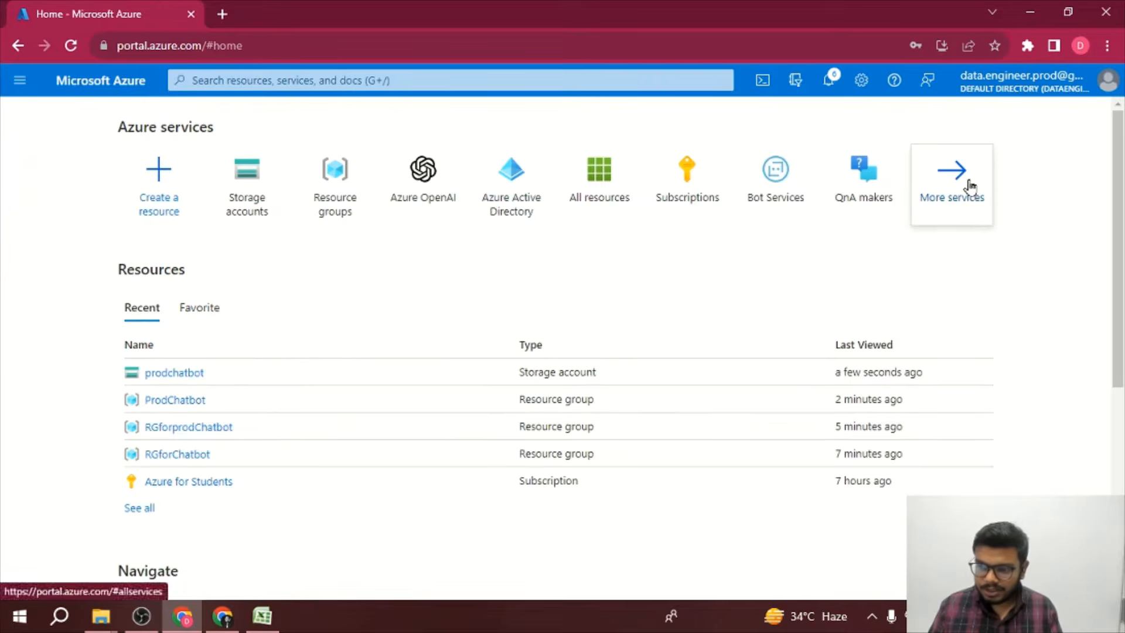
pyautogui.click(970, 185)
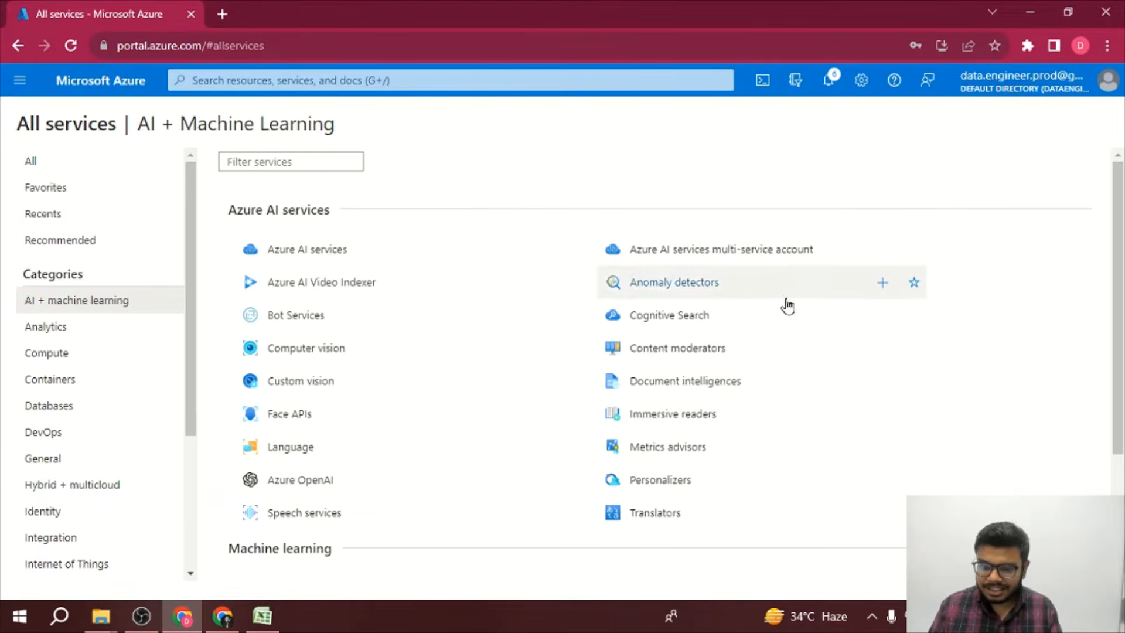
pyautogui.click(663, 321)
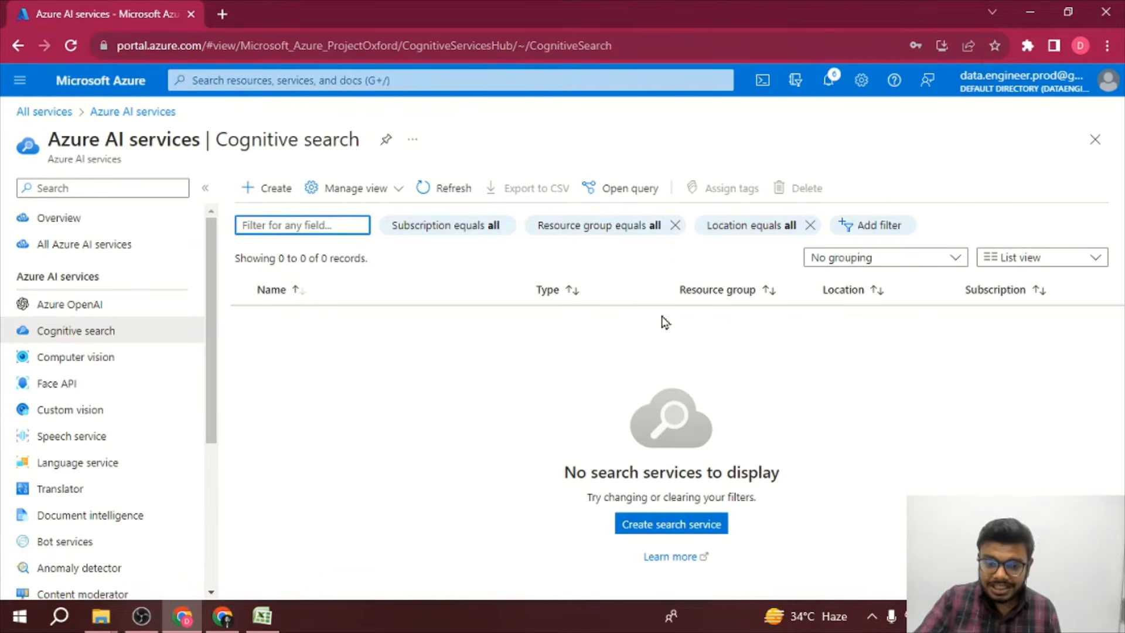
pyautogui.click(278, 192)
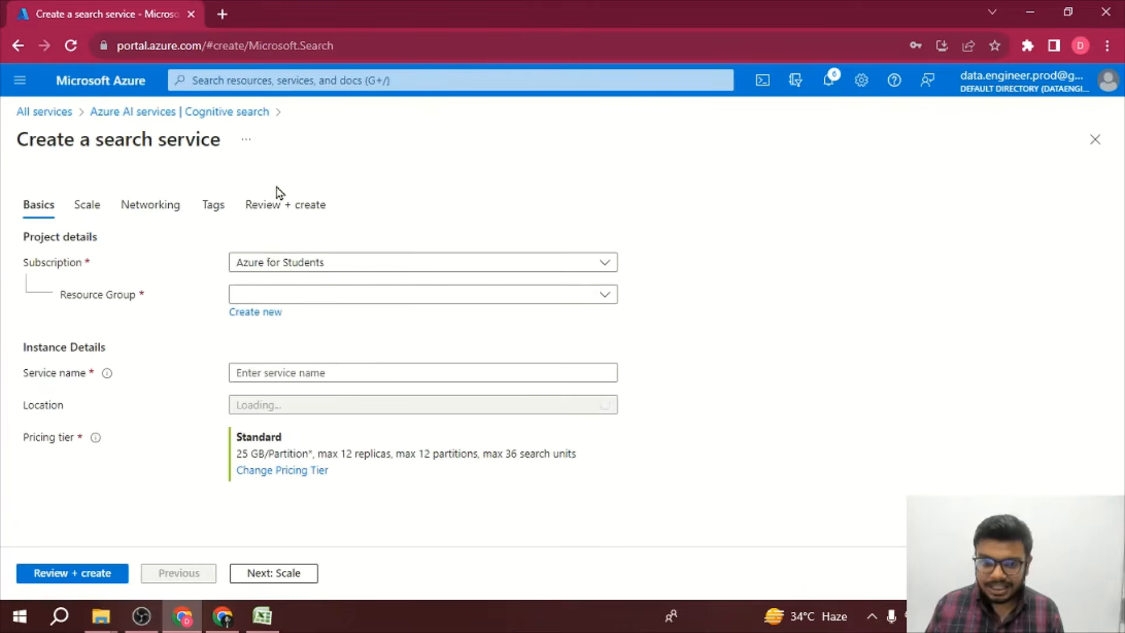
pyautogui.click(349, 301)
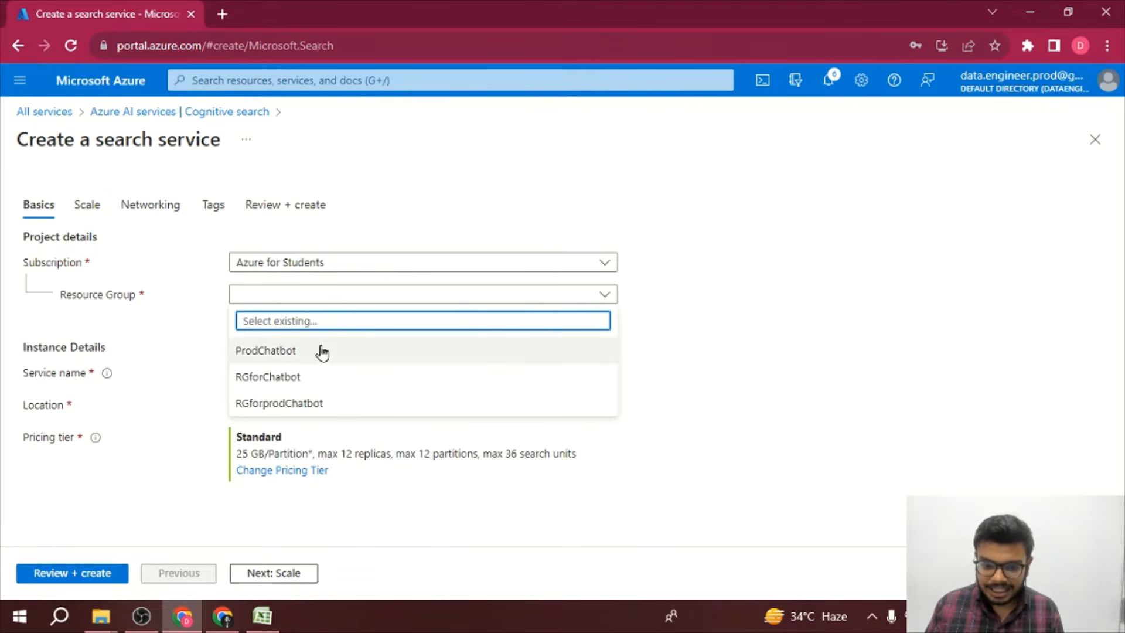
pyautogui.click(286, 354)
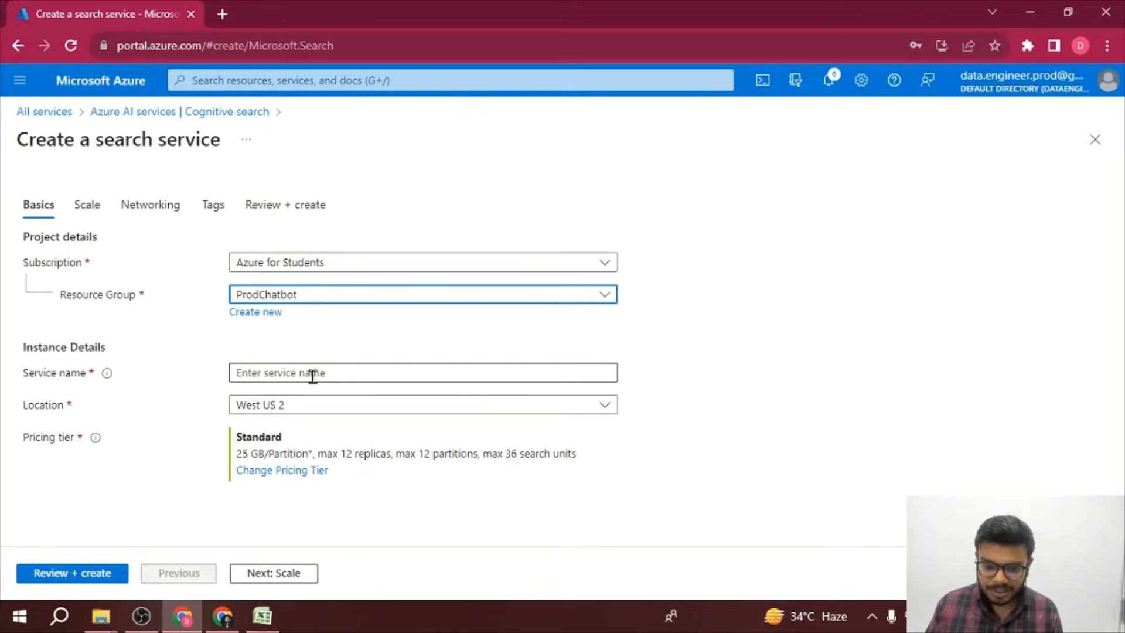
# Step: Name the search service cognitivesearchforchatbot, then review and create it
pyautogui.click(311, 372)
pyautogui.write('co')
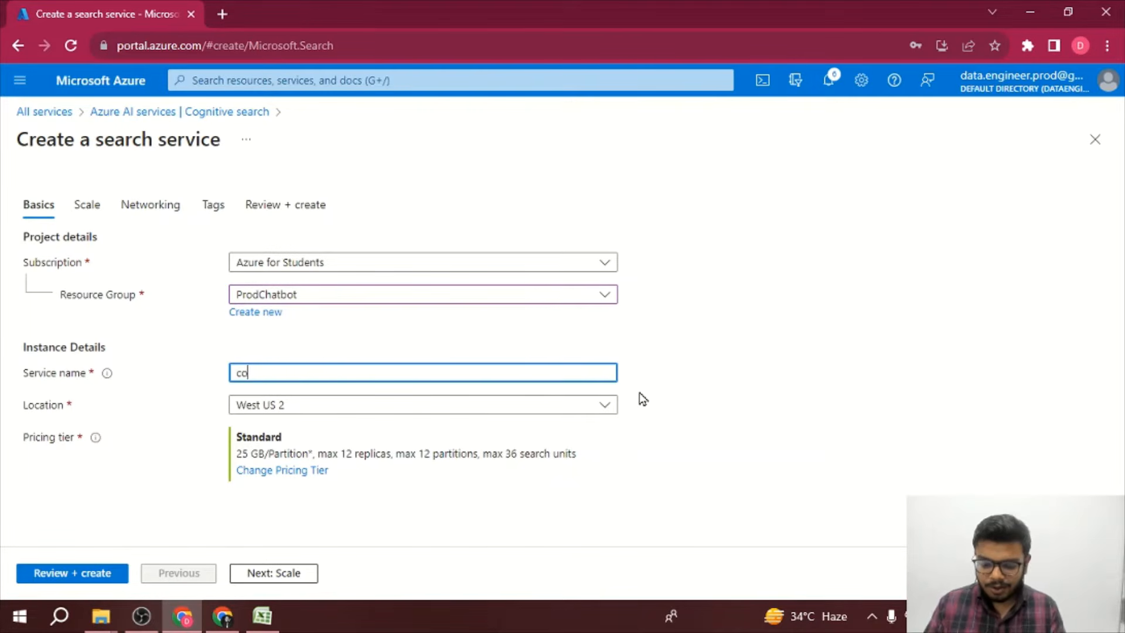
pyautogui.write('gnitivese')
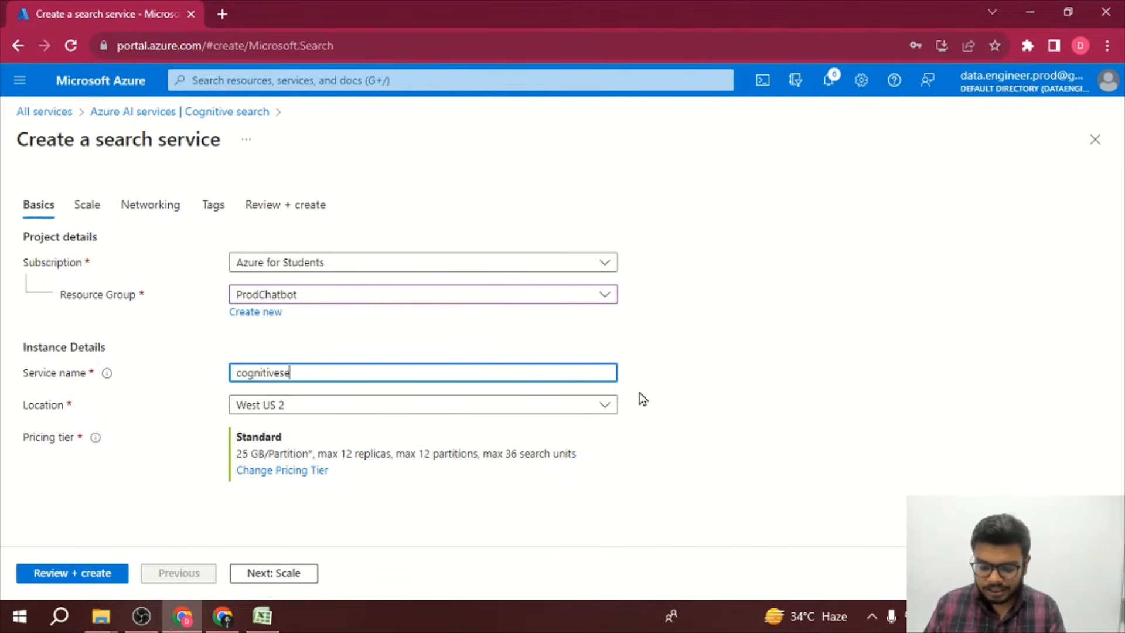
pyautogui.write('archforcha')
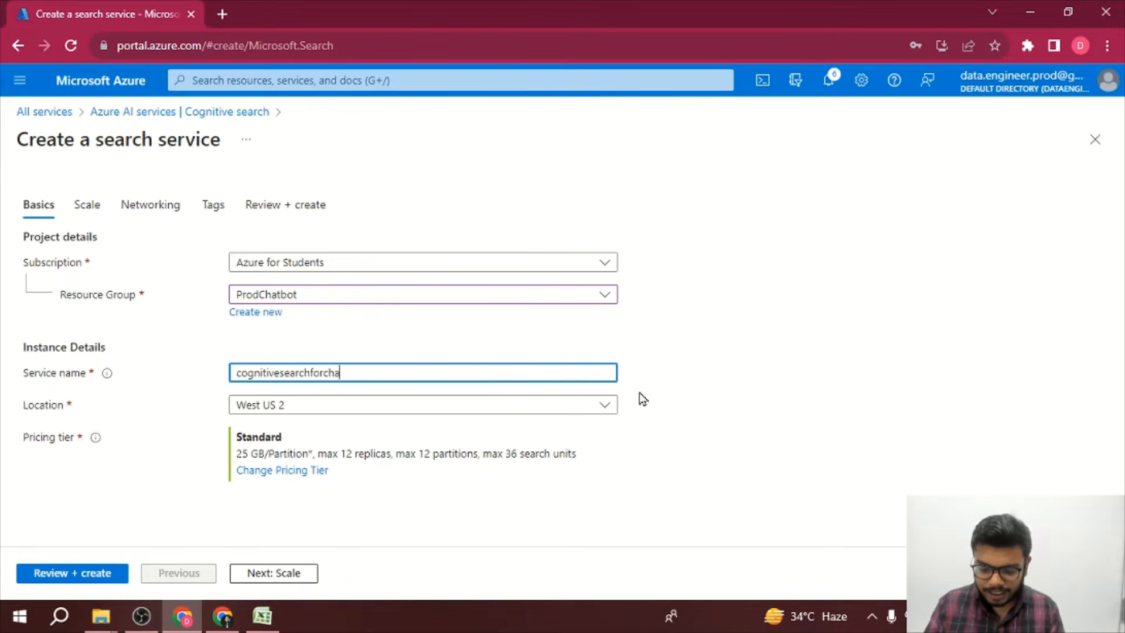
pyautogui.write('tbot')
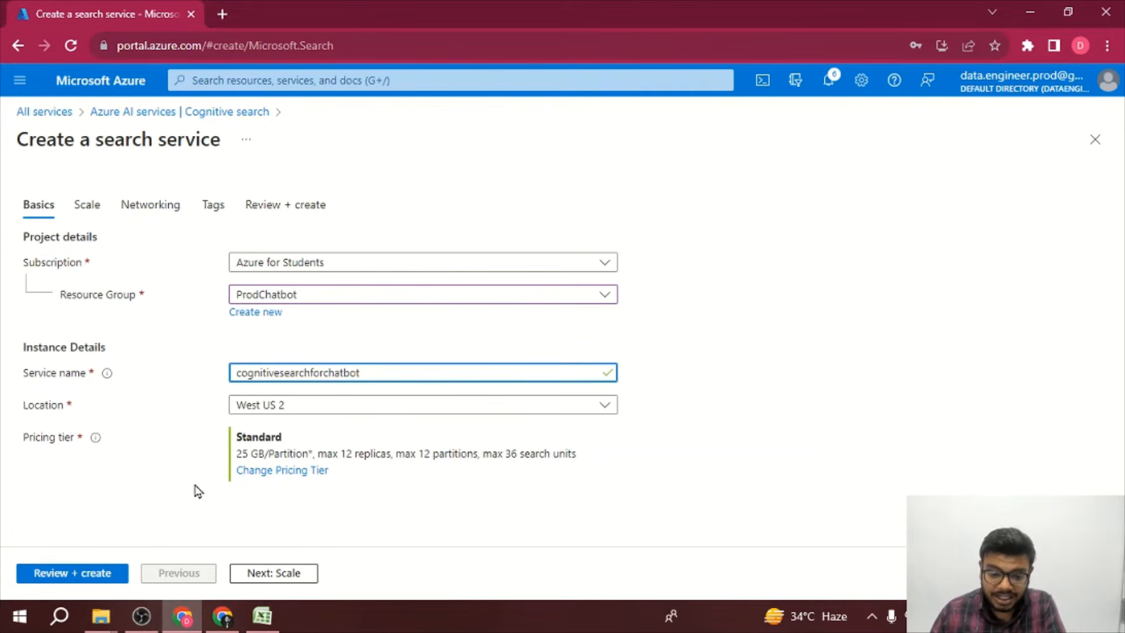
pyautogui.click(70, 577)
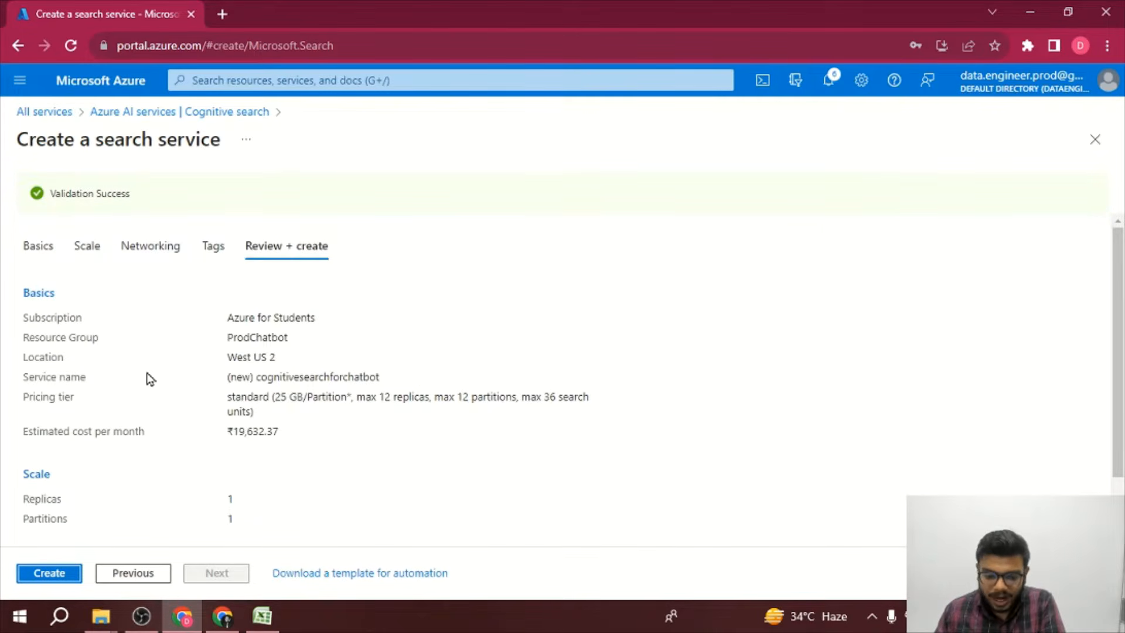
pyautogui.click(26, 580)
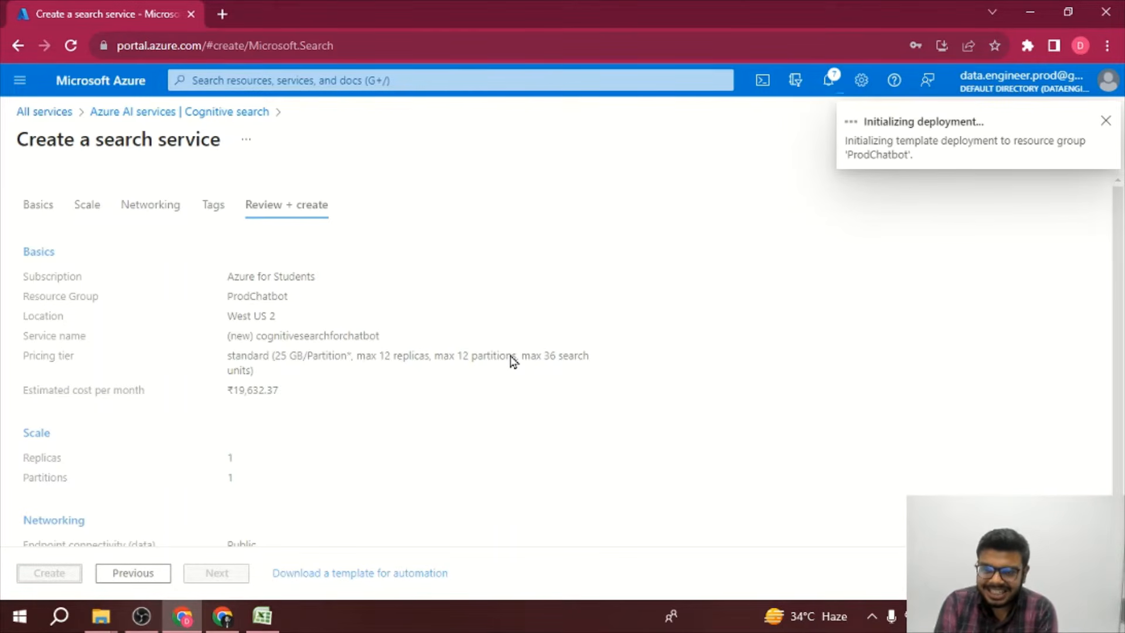
# Step: Open the deployed cognitivesearchforchatbot search service from the deployment notification
pyautogui.click(844, 79)
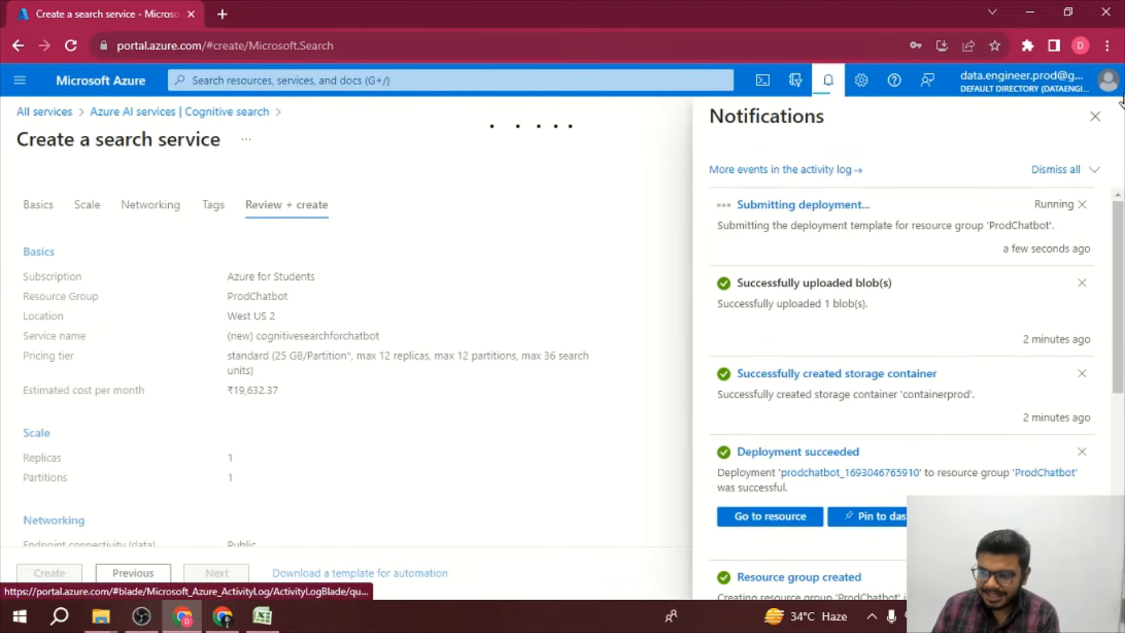
pyautogui.click(1091, 119)
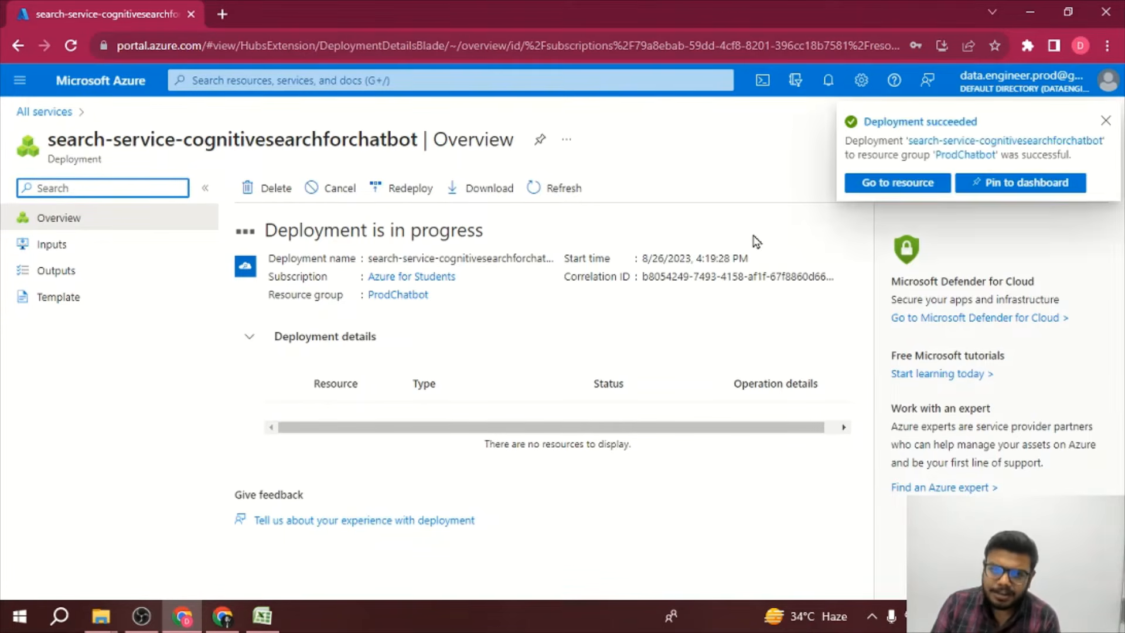
pyautogui.click(911, 184)
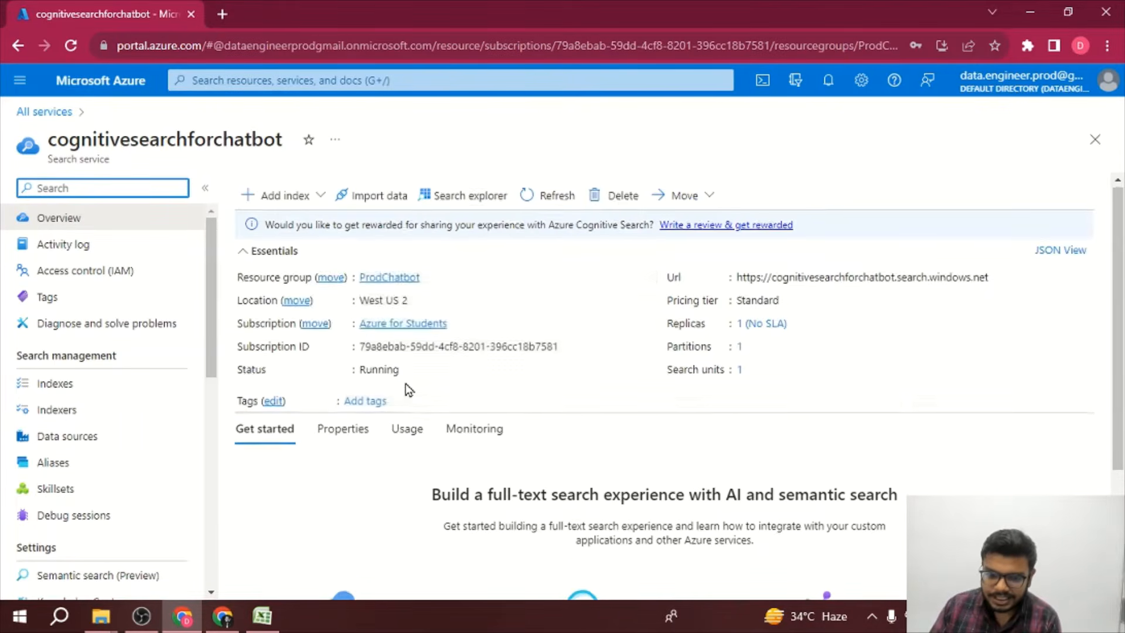
# Step: Start the Import data wizard on the search service with Azure Blob Storage as the data source
pyautogui.scroll(-3, 406, 385)
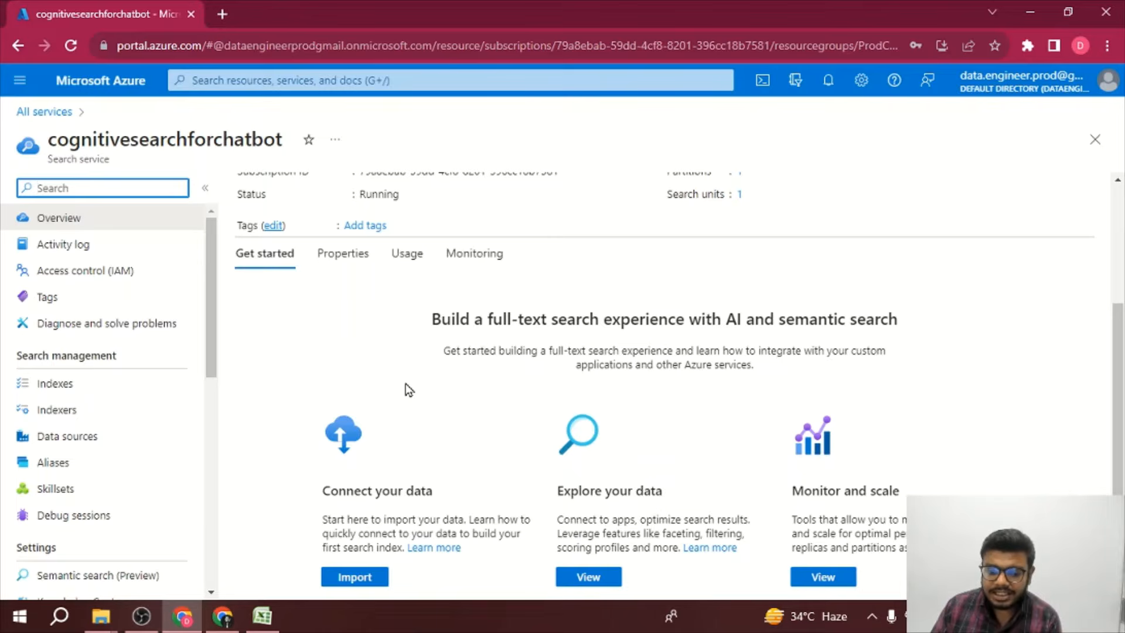
pyautogui.click(358, 579)
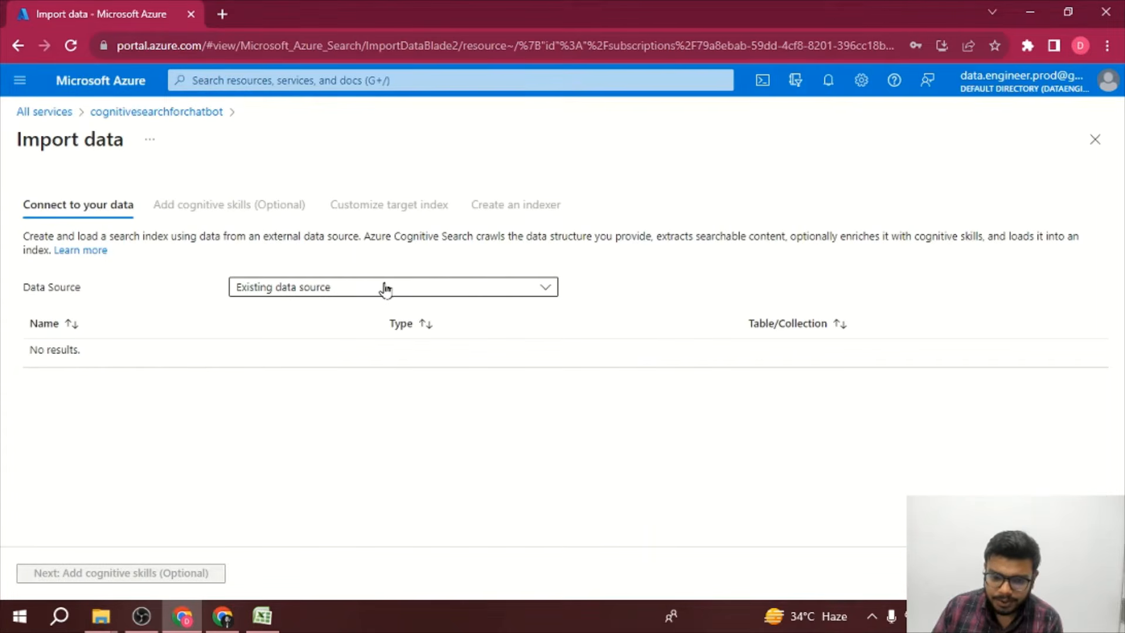
pyautogui.click(323, 290)
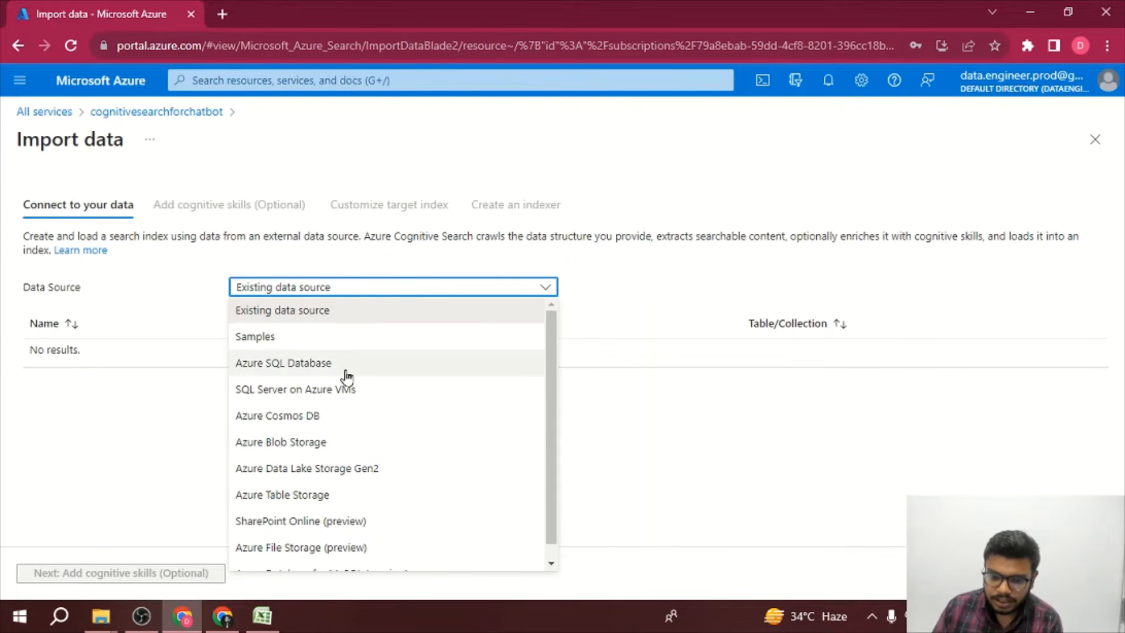
pyautogui.click(324, 452)
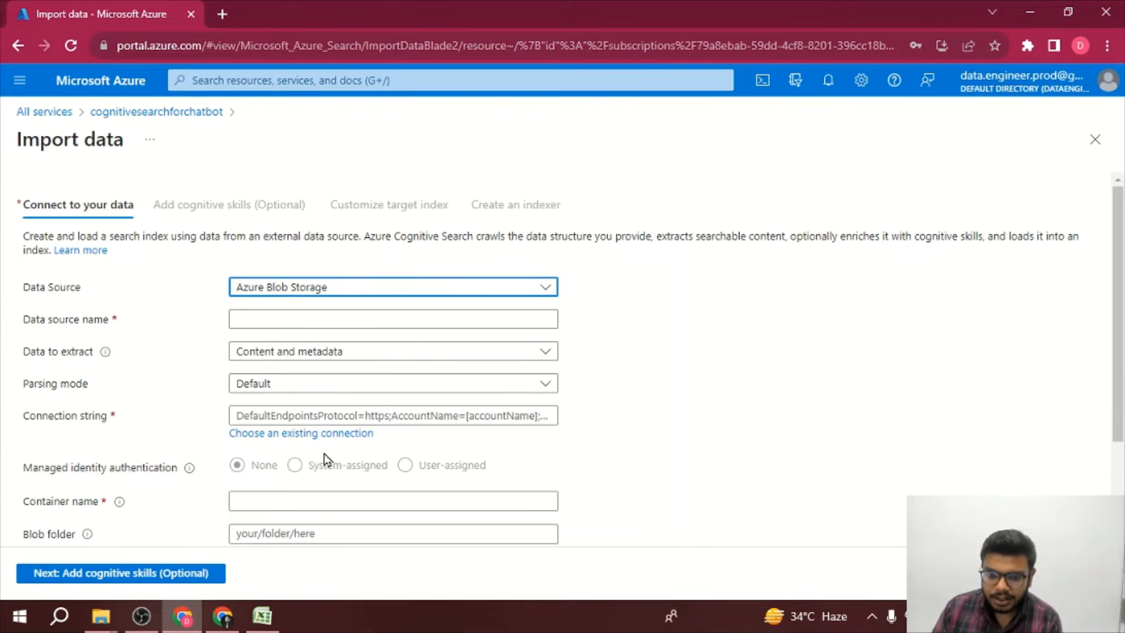
# Step: Duplicate the browser tab so the storage account can be opened alongside the import wizard
pyautogui.scroll(-1, 324, 453)
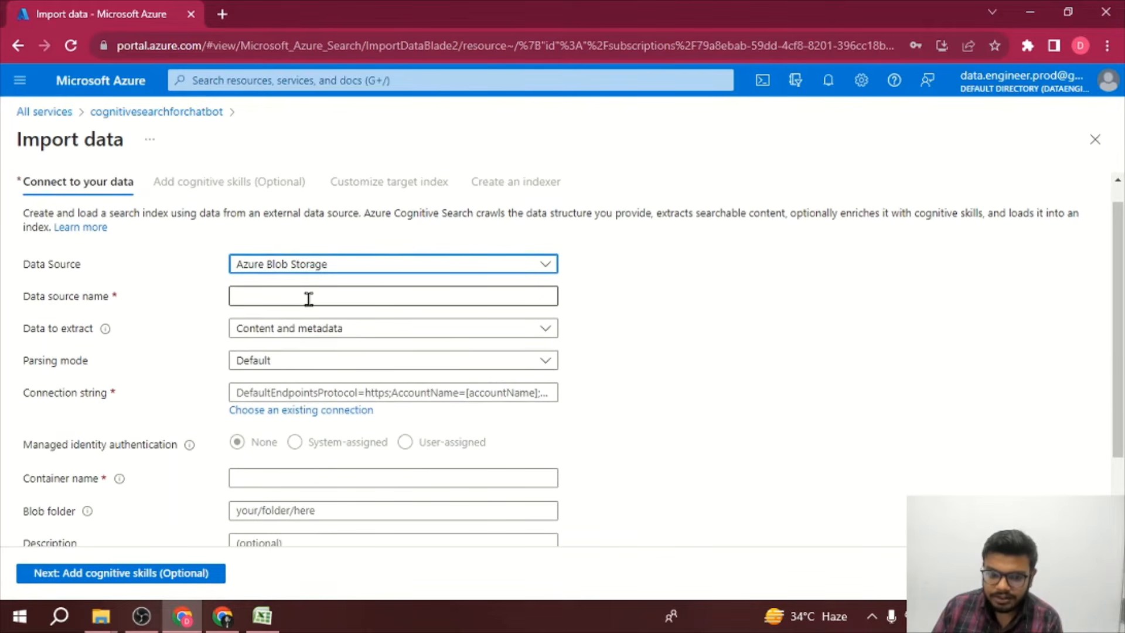
pyautogui.click(309, 299)
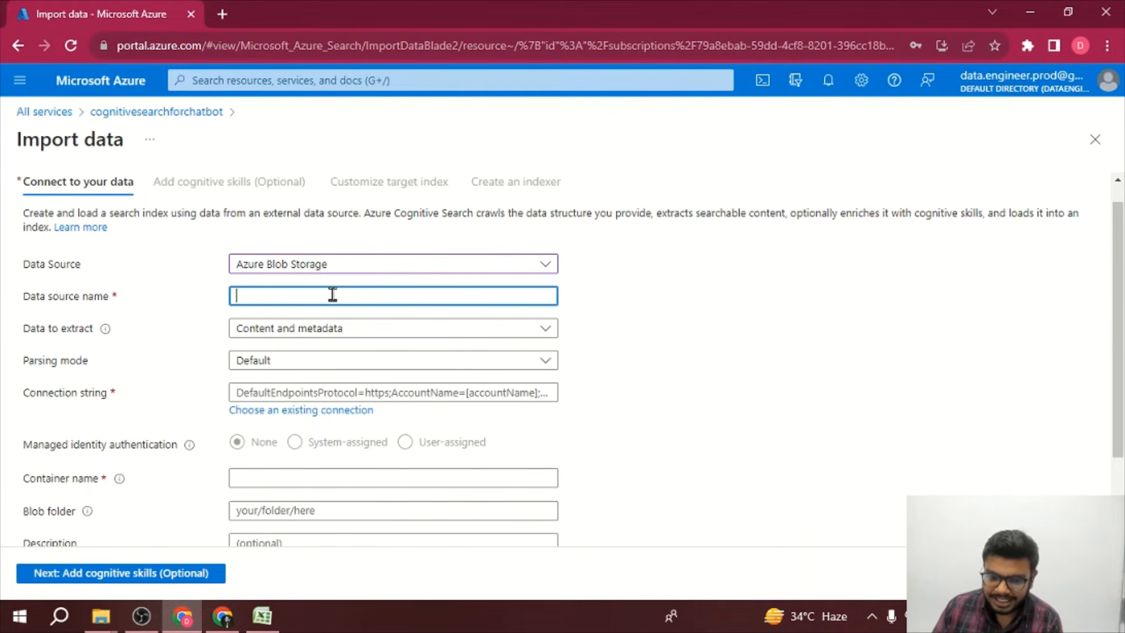
pyautogui.rightClick(156, 8)
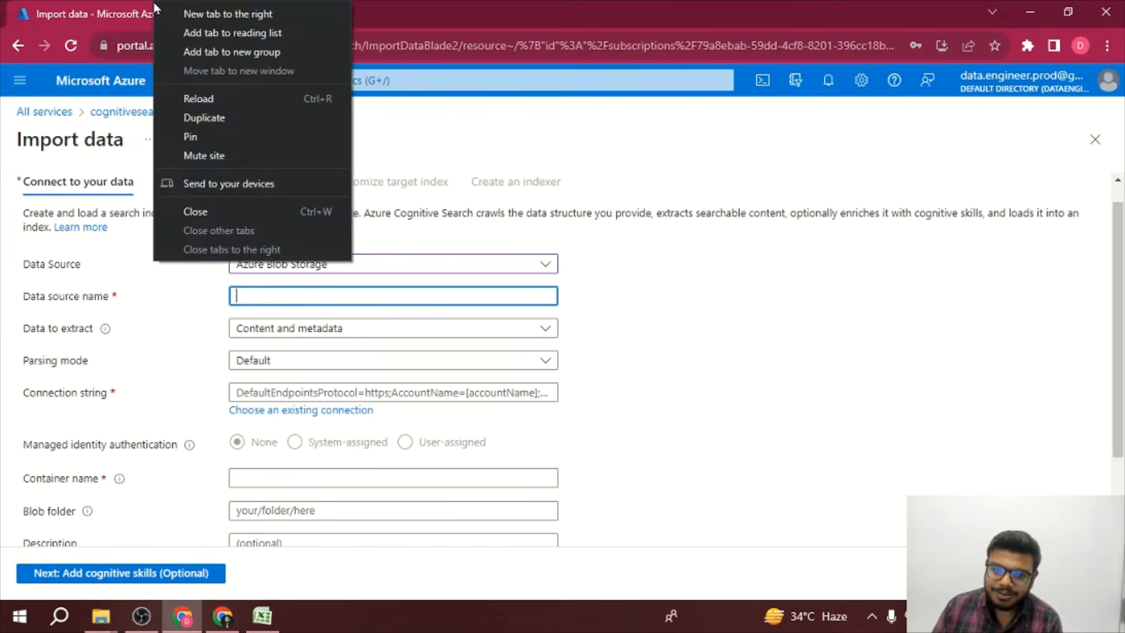
pyautogui.press('Escape')
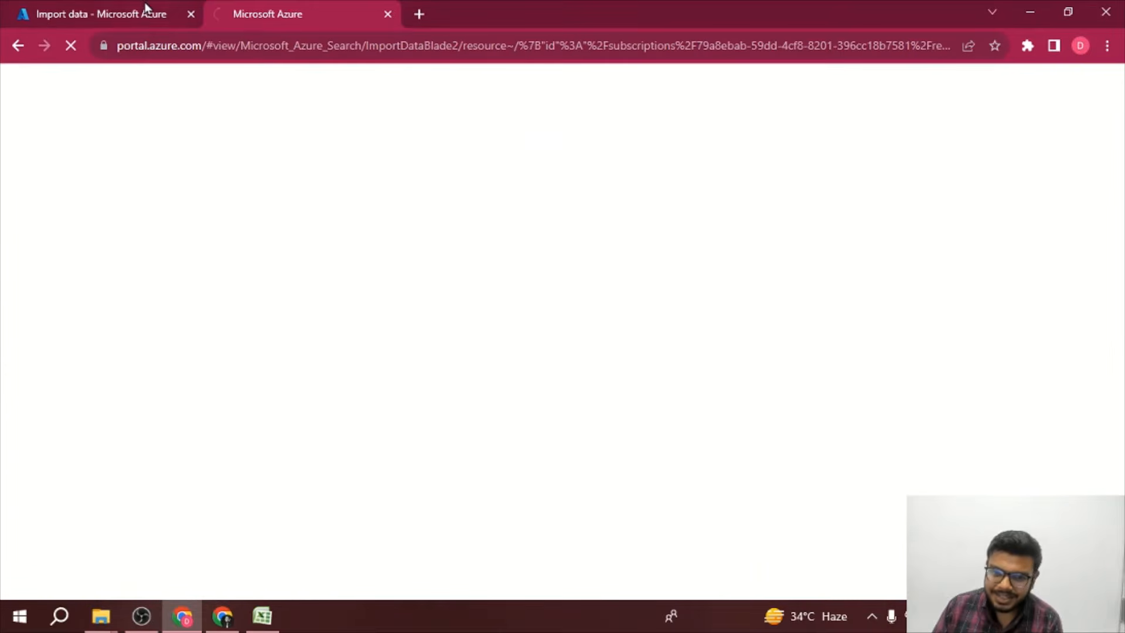
pyautogui.click(132, 2)
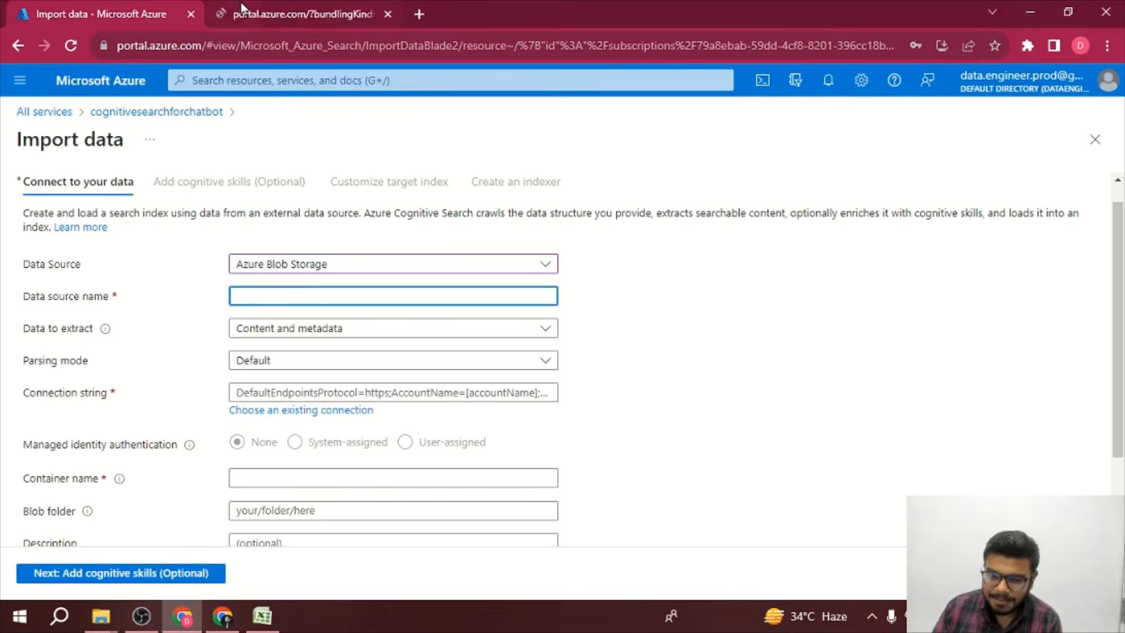
pyautogui.click(240, 5)
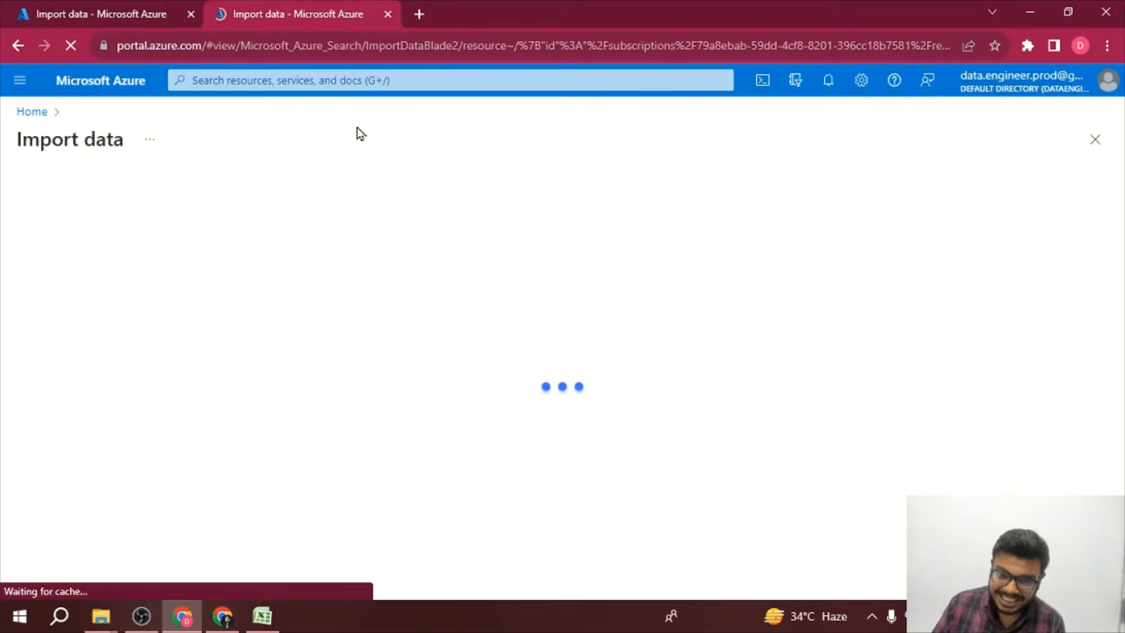
# Step: Open the prodchatbot storage account in the second tab and name the data source prodchatbot
pyautogui.click(44, 117)
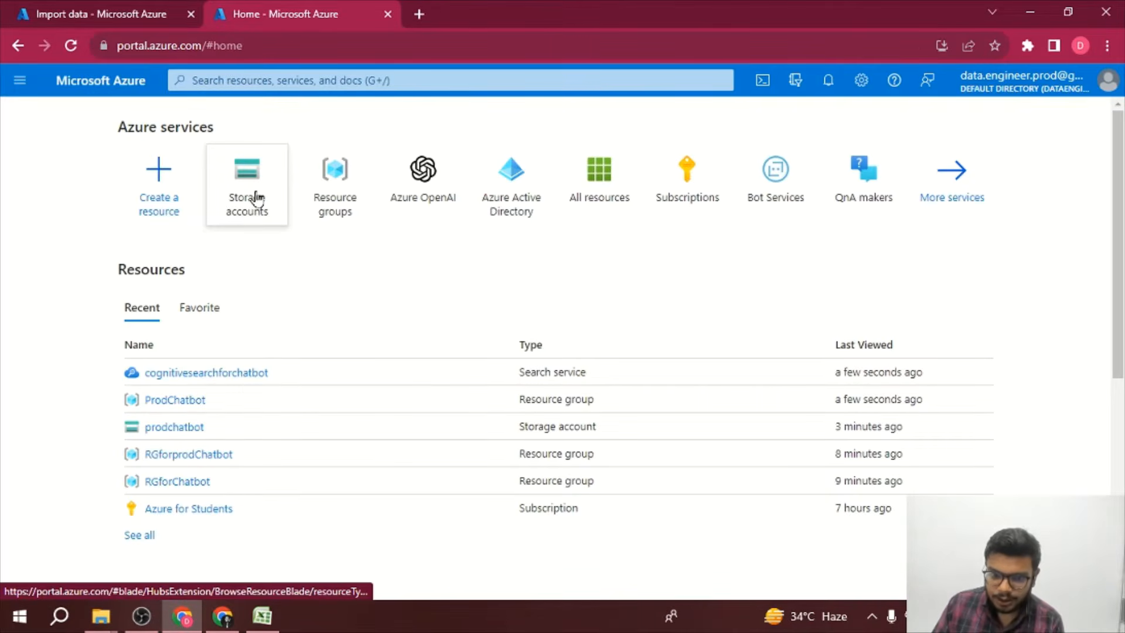
pyautogui.click(255, 199)
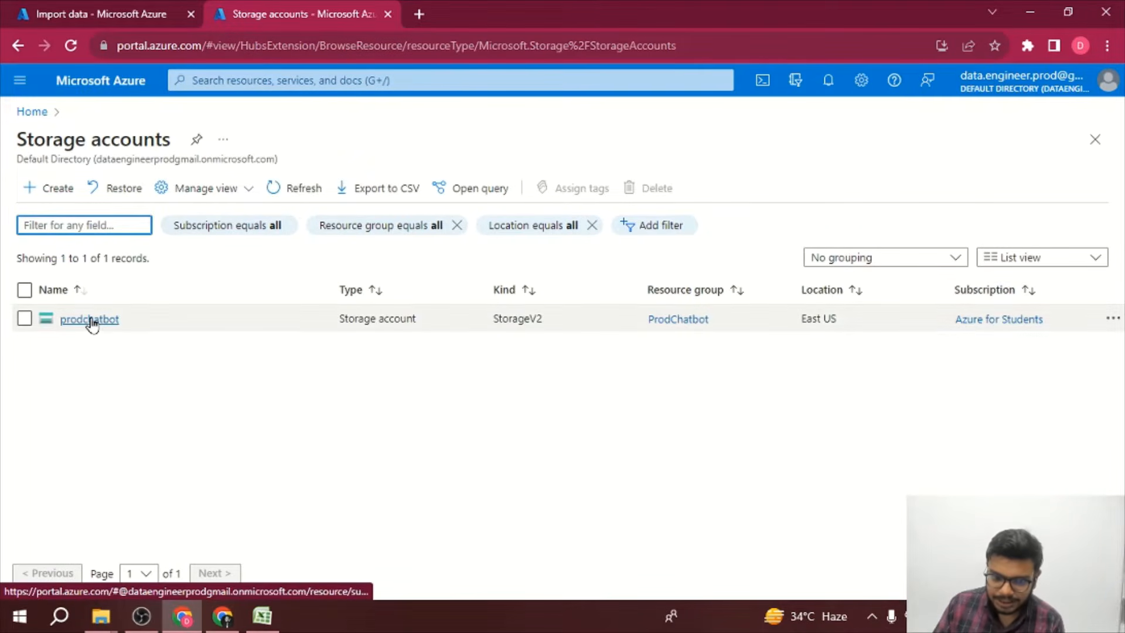
pyautogui.click(89, 319)
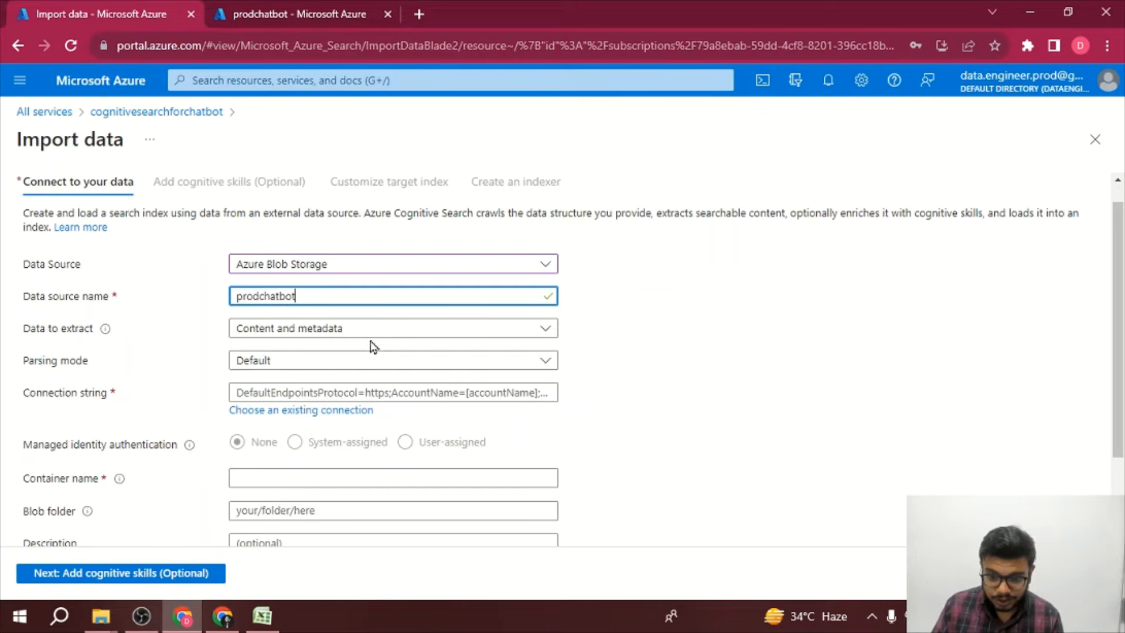
# Step: Copy the key1 connection string from prodchatbot's Access keys and paste it as the data source connection string
pyautogui.click(282, 393)
pyautogui.click(299, 14)
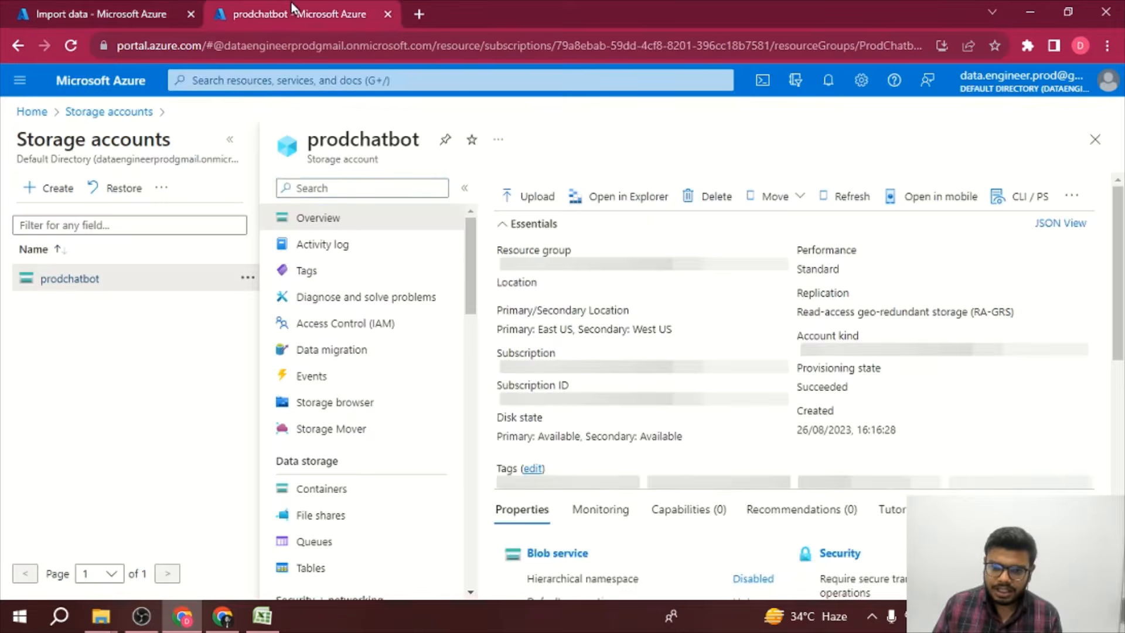
pyautogui.scroll(-4, 332, 445)
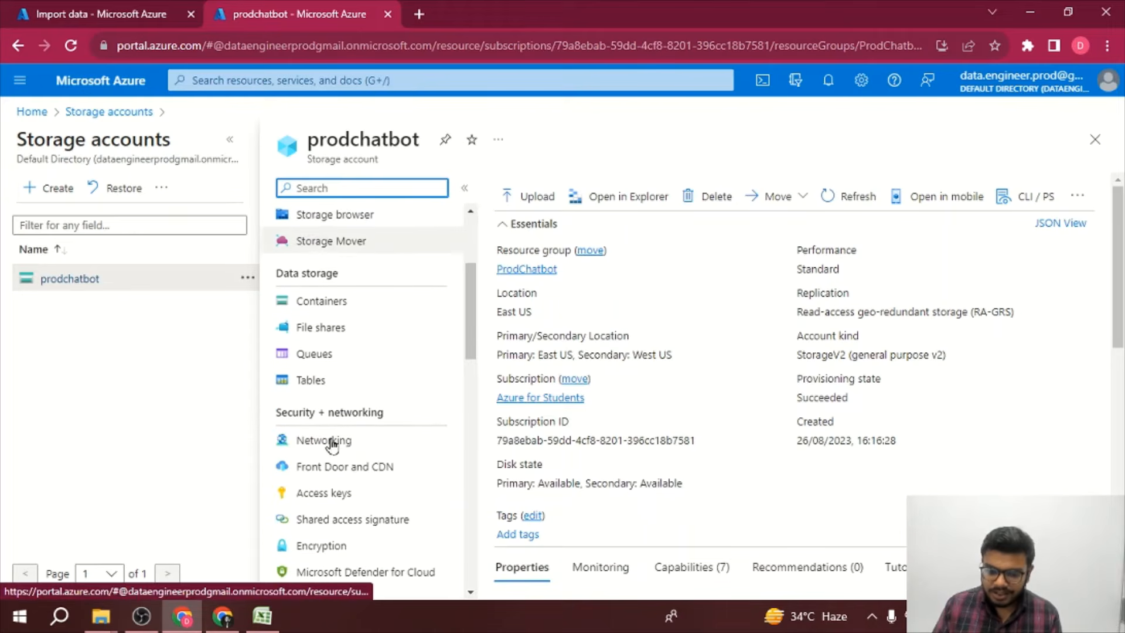
pyautogui.click(332, 452)
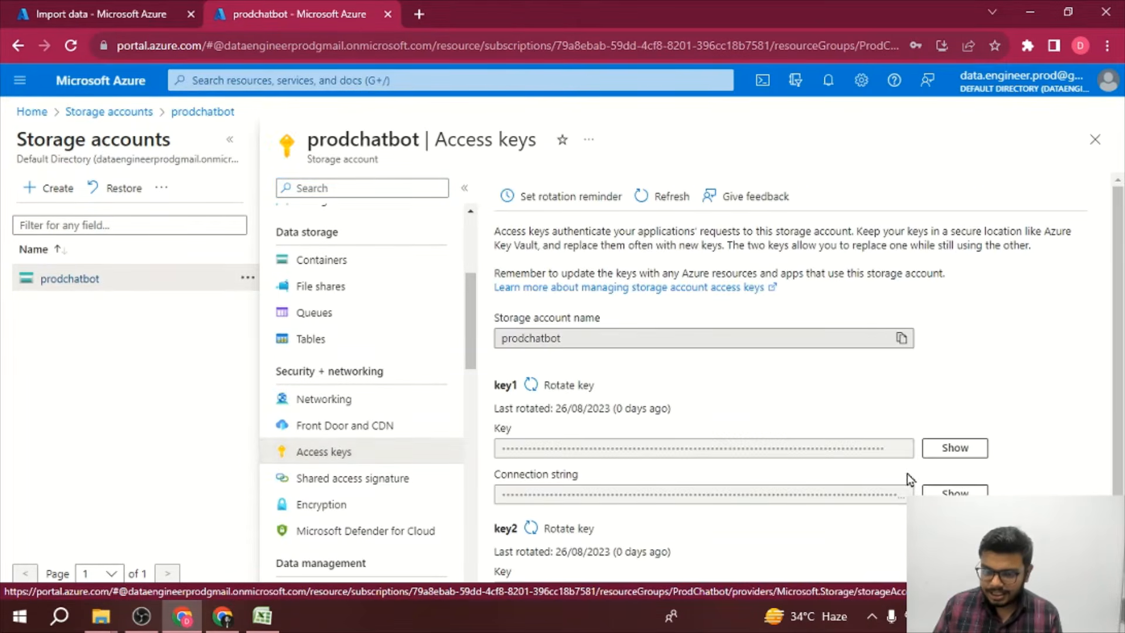
pyautogui.scroll(-1, 907, 474)
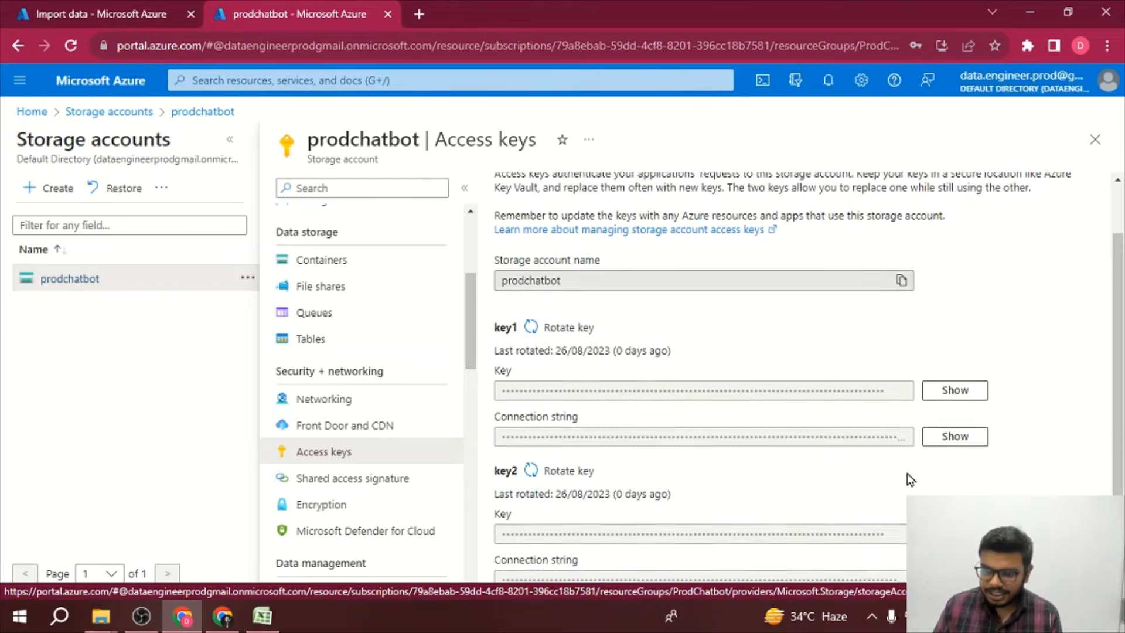
pyautogui.click(943, 434)
pyautogui.click(901, 435)
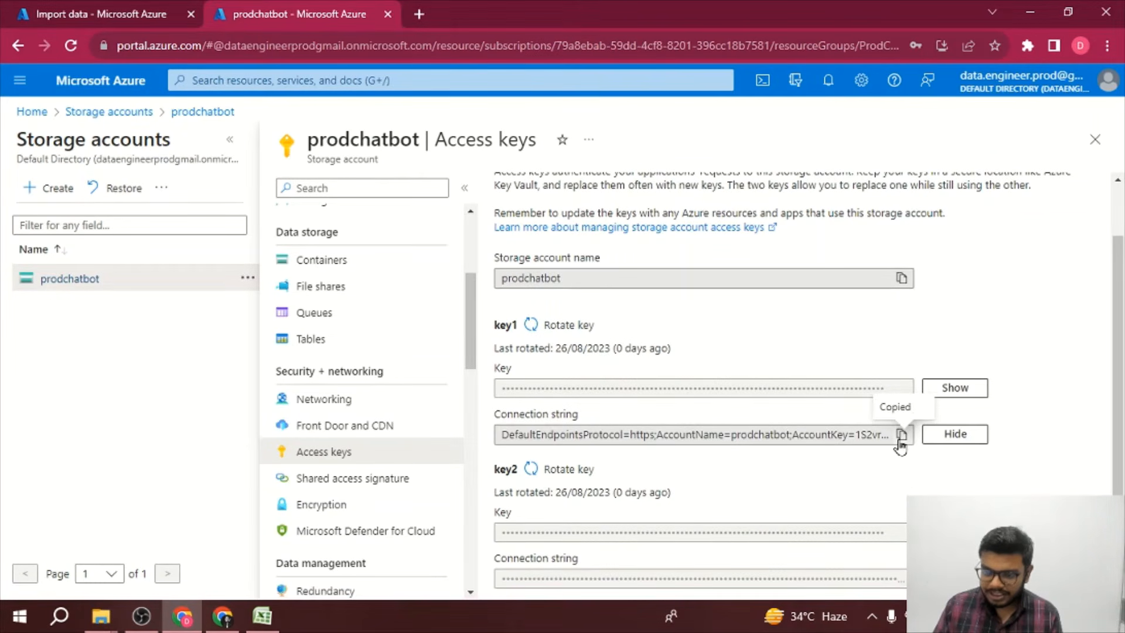
pyautogui.click(105, 3)
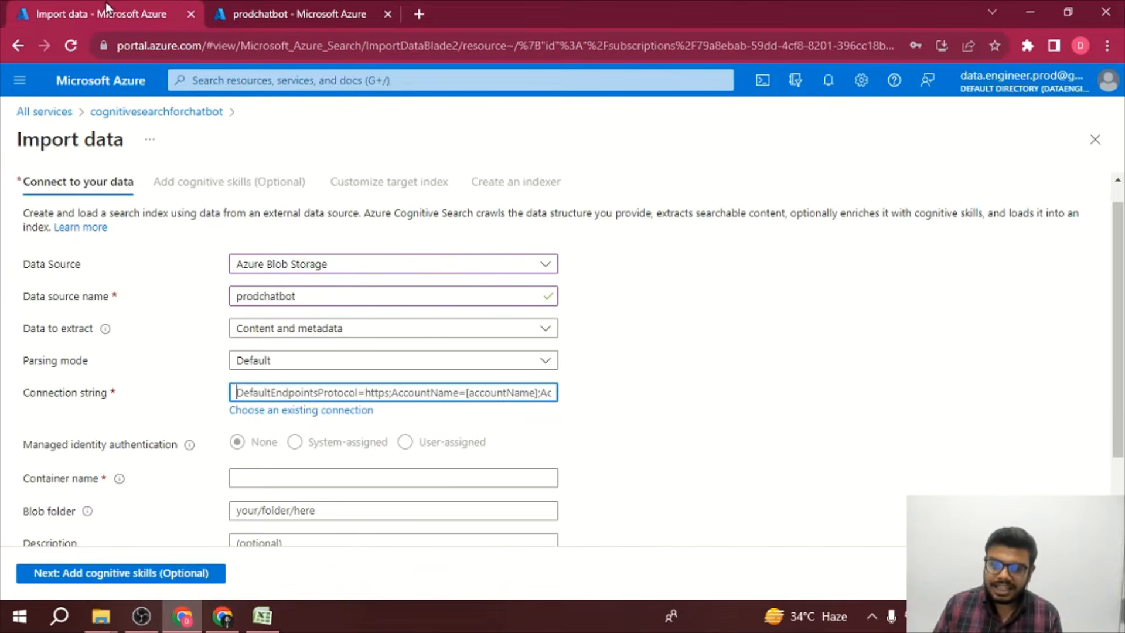
pyautogui.hotkey('ctrl', 'v')
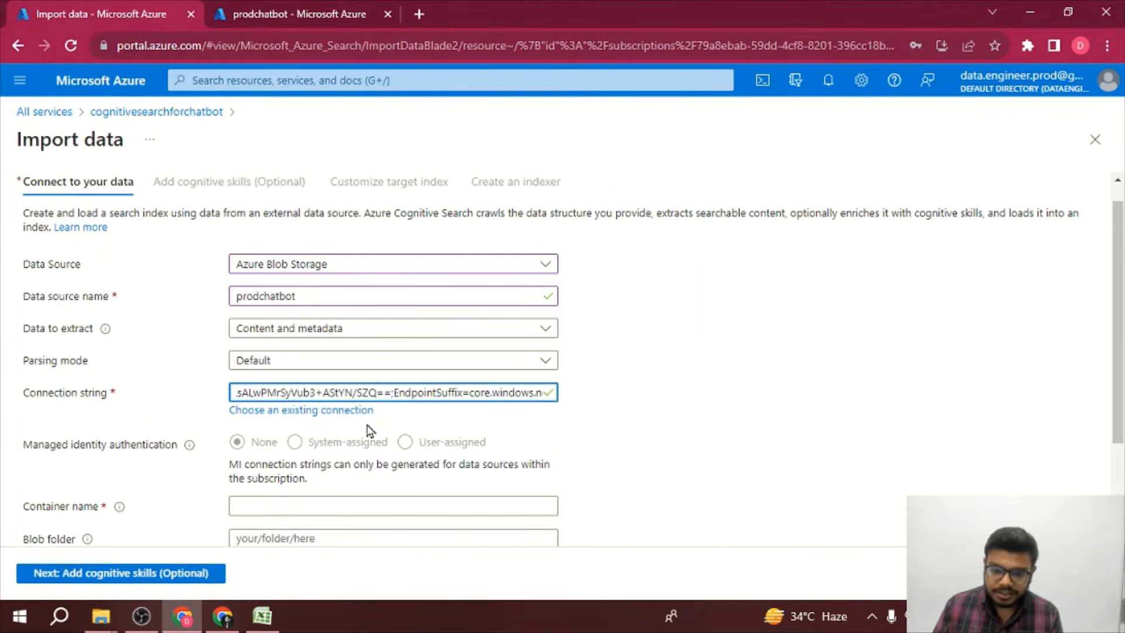
# Step: Copy the containerprod container name from the prodchatbot storage account and enter it as the import's container name
pyautogui.scroll(-2, 371, 431)
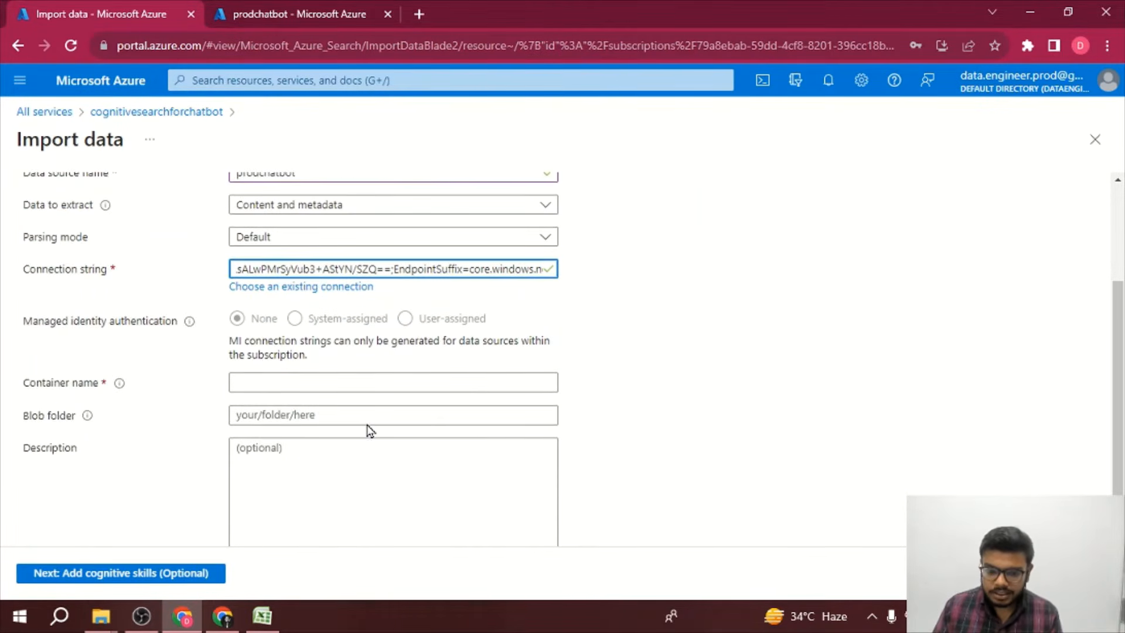
pyautogui.click(331, 392)
pyautogui.click(316, 5)
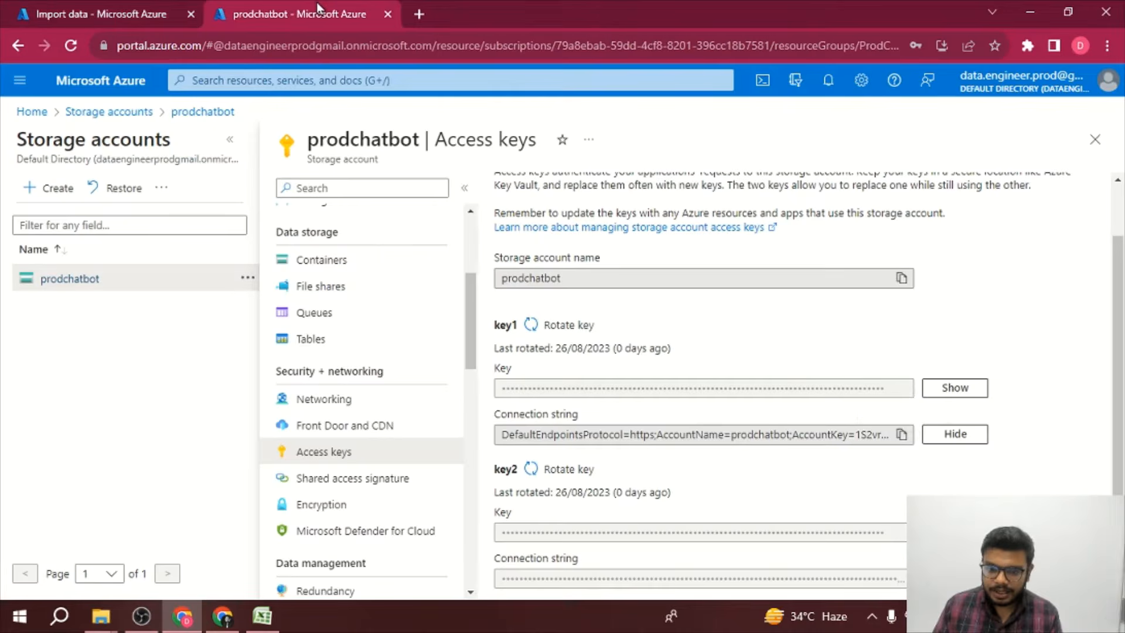
pyautogui.click(96, 282)
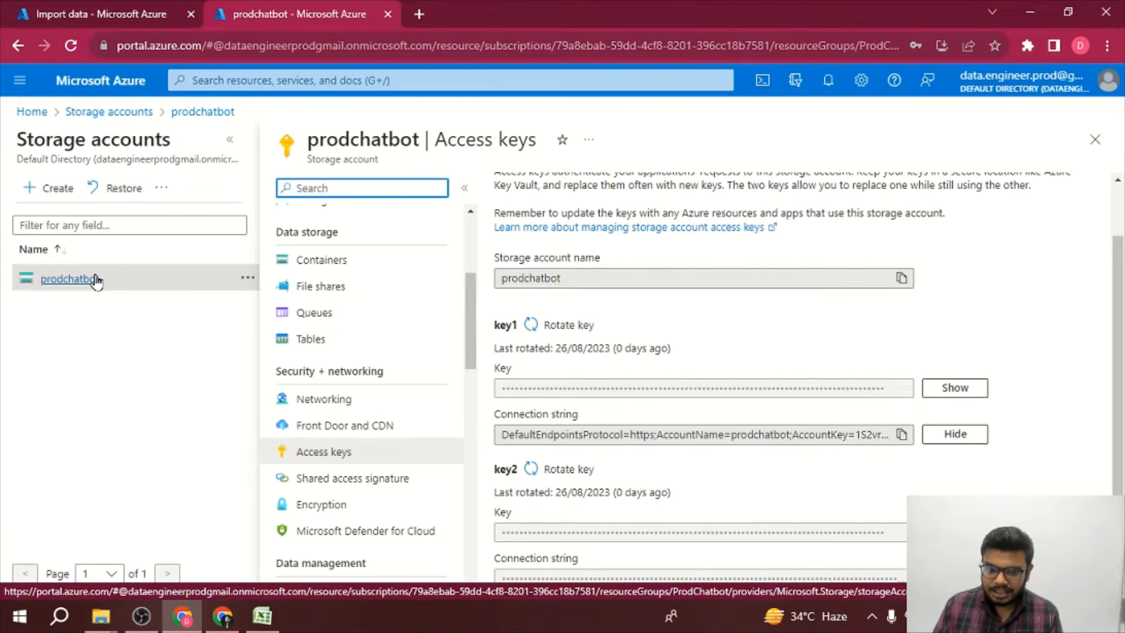
pyautogui.click(1095, 139)
pyautogui.click(80, 322)
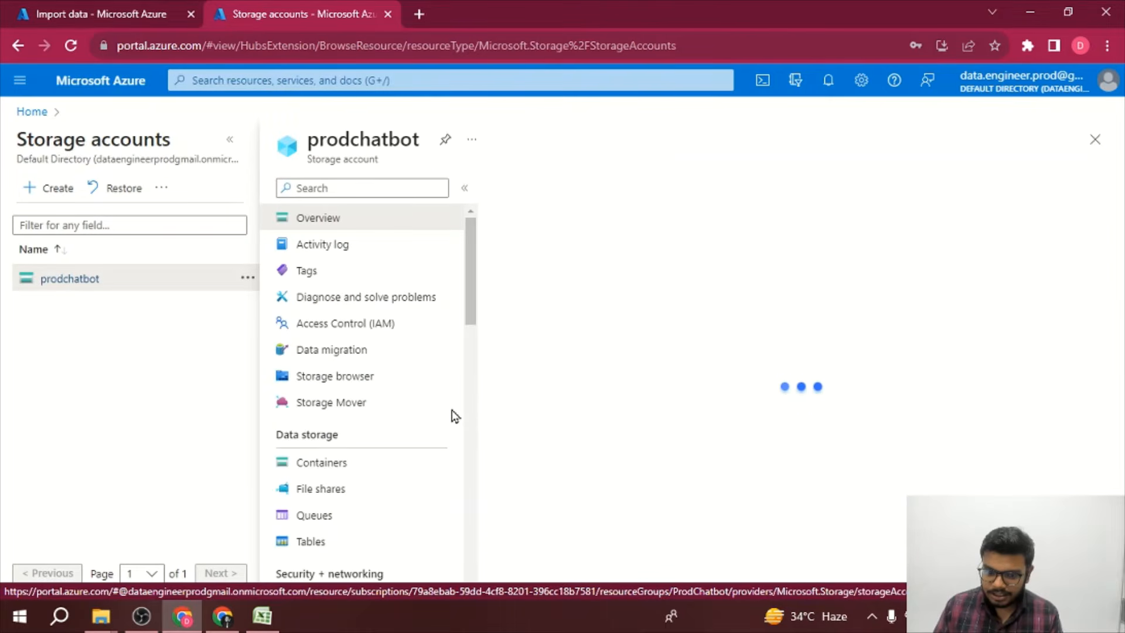
pyautogui.click(323, 492)
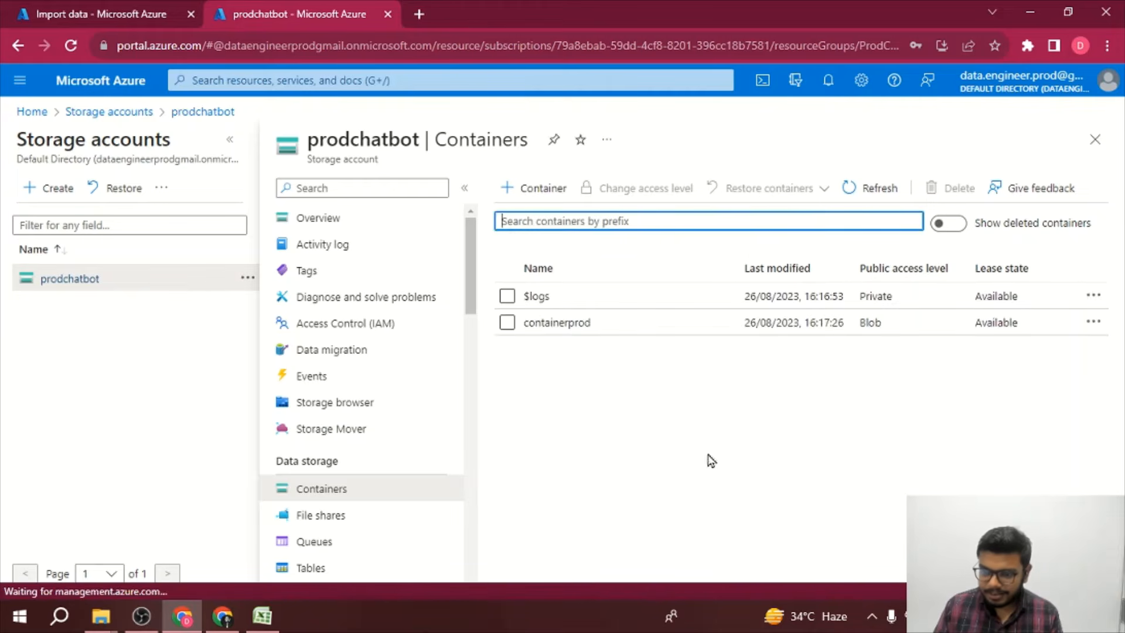
pyautogui.click(568, 322)
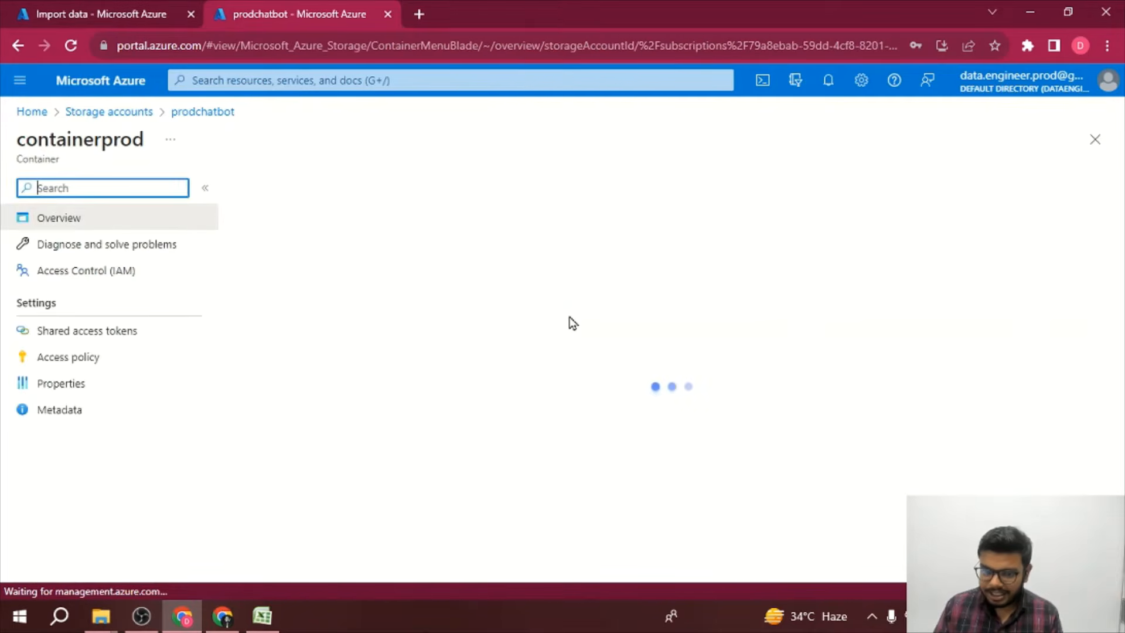
pyautogui.doubleClick(93, 133)
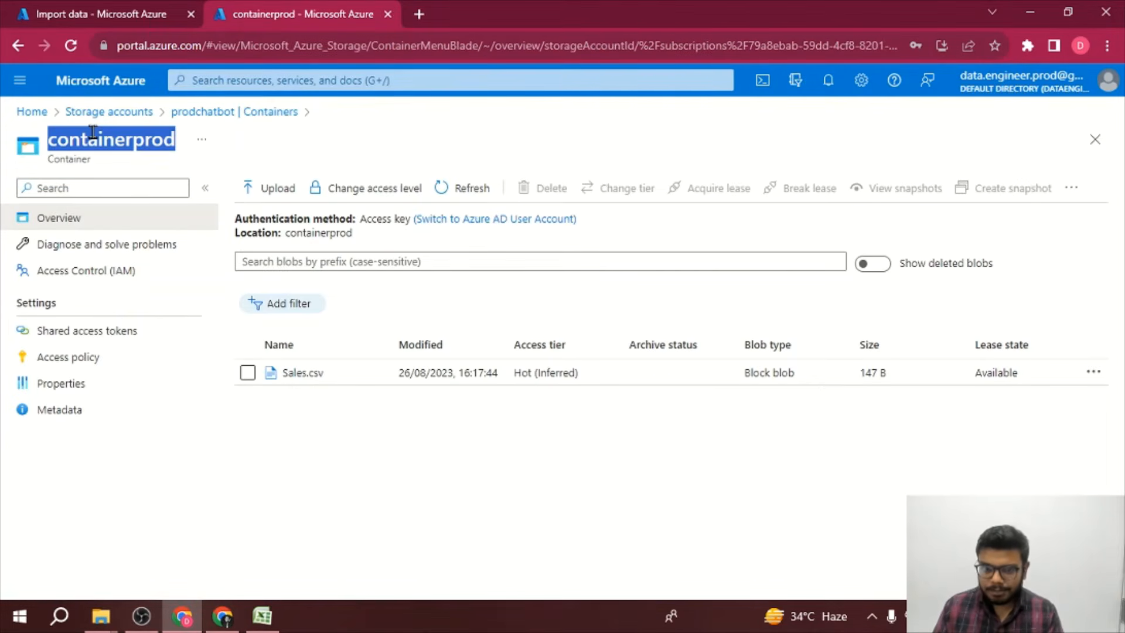
pyautogui.click(155, 2)
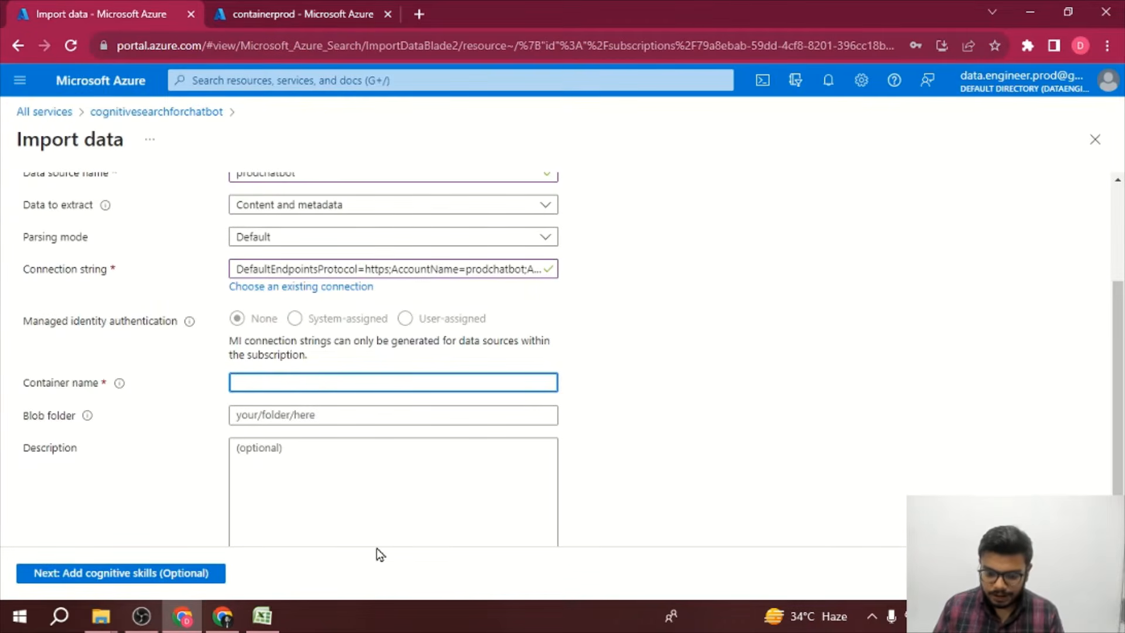
pyautogui.hotkey('ctrl', 'v')
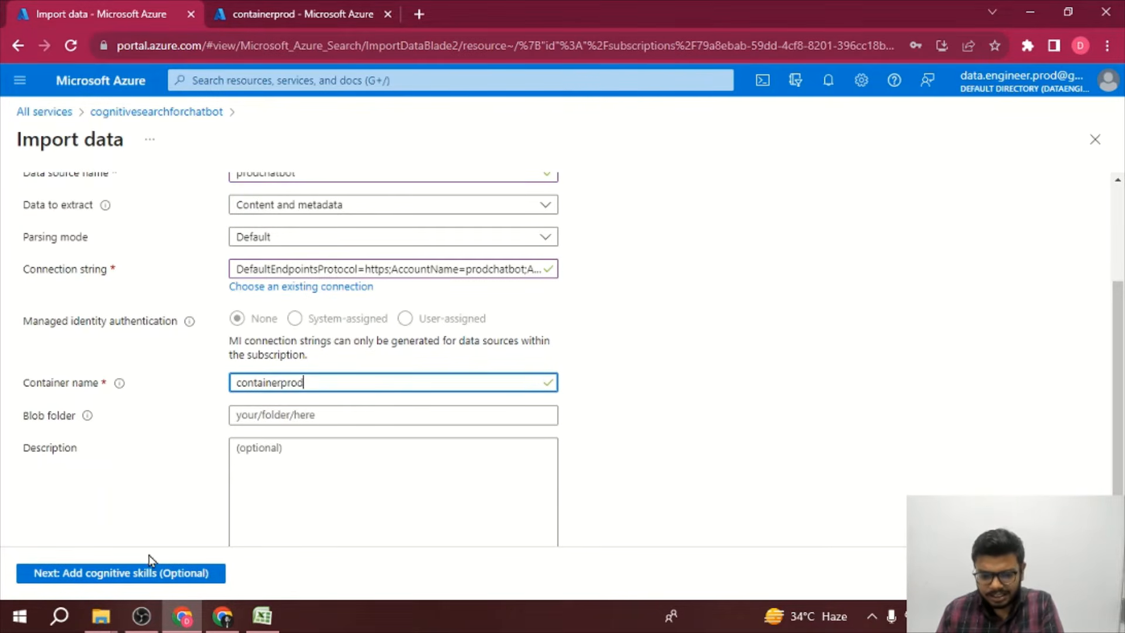
# Step: Skip cognitive skills, keep the default azureblob-index target index and indexer, and submit the import
pyautogui.click(154, 574)
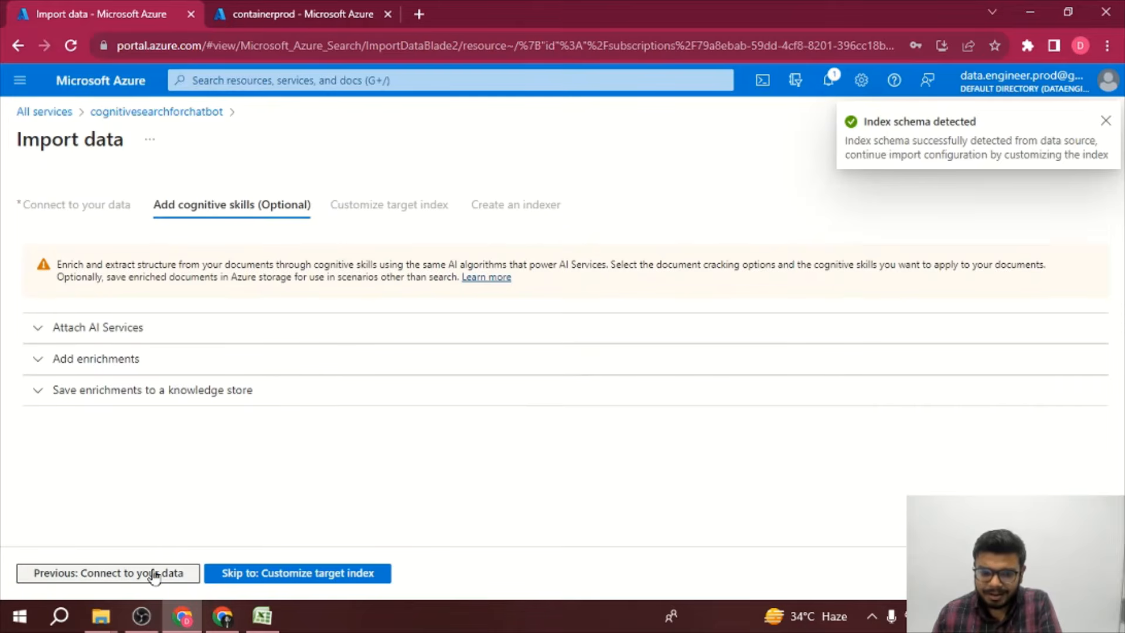
pyautogui.click(285, 573)
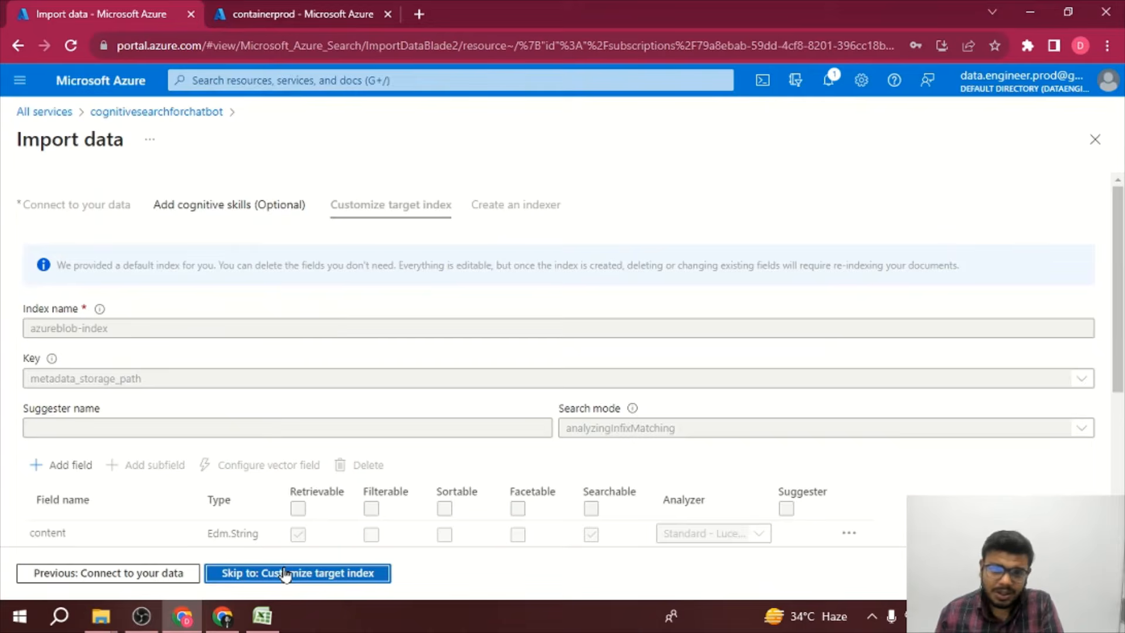
pyautogui.click(283, 573)
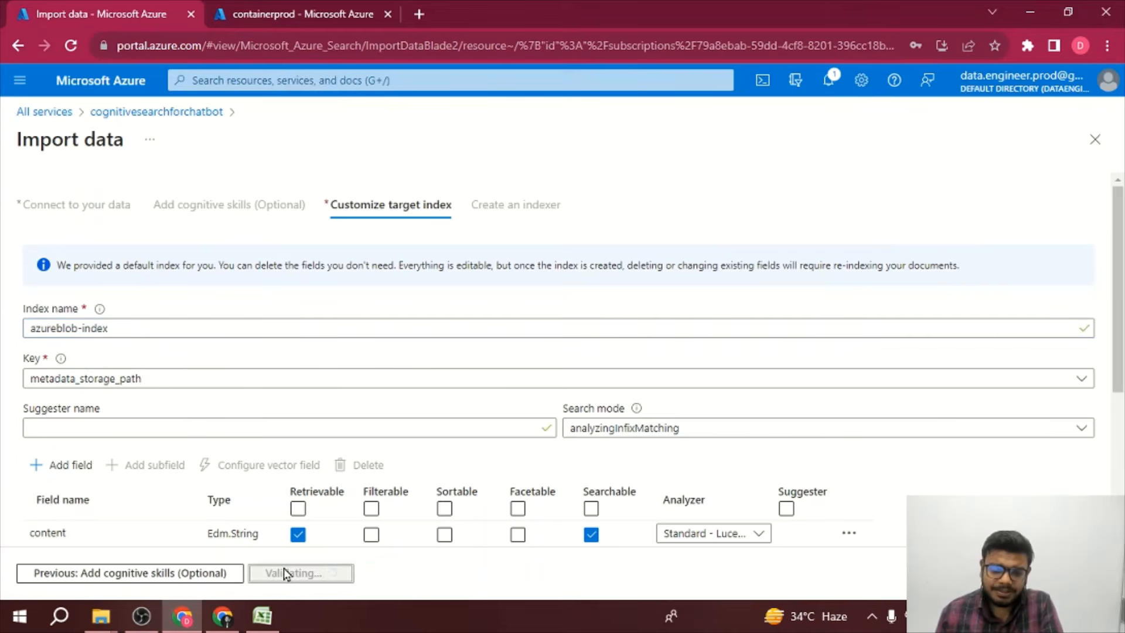
pyautogui.click(284, 573)
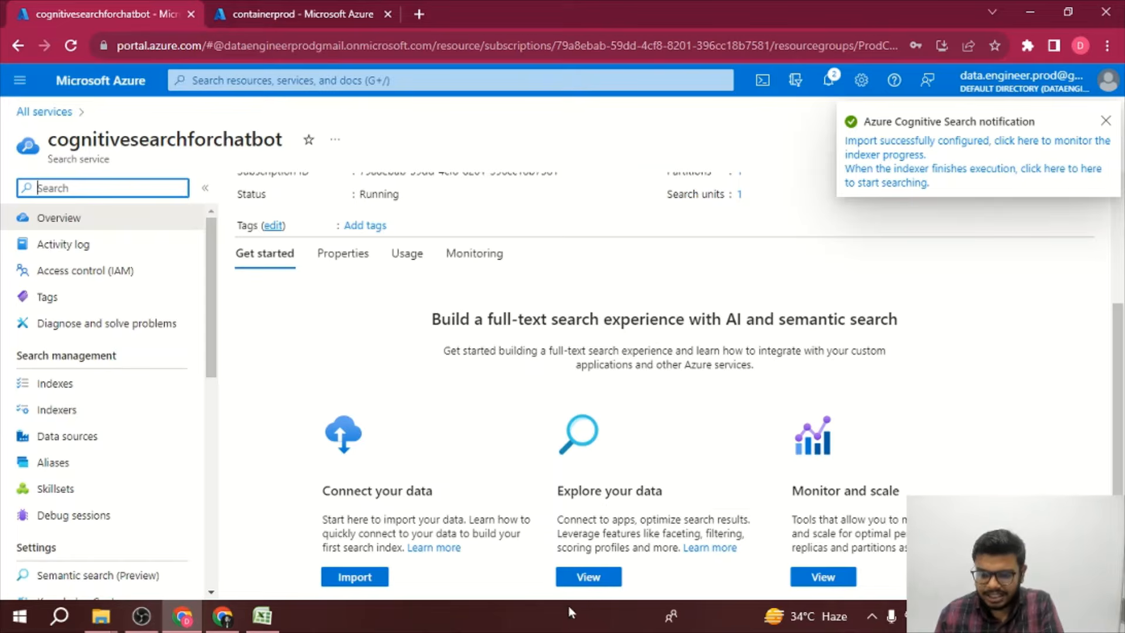
# Step: Open the Search explorer for the search service and run a $top=10 query on azureblob-index
pyautogui.click(586, 577)
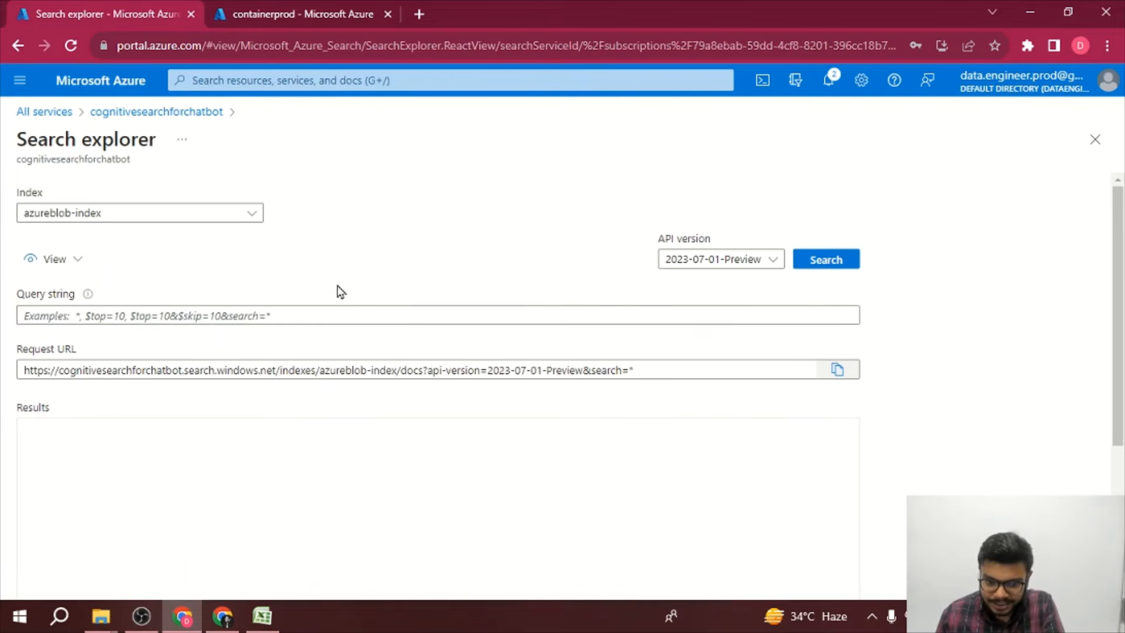
pyautogui.click(284, 316)
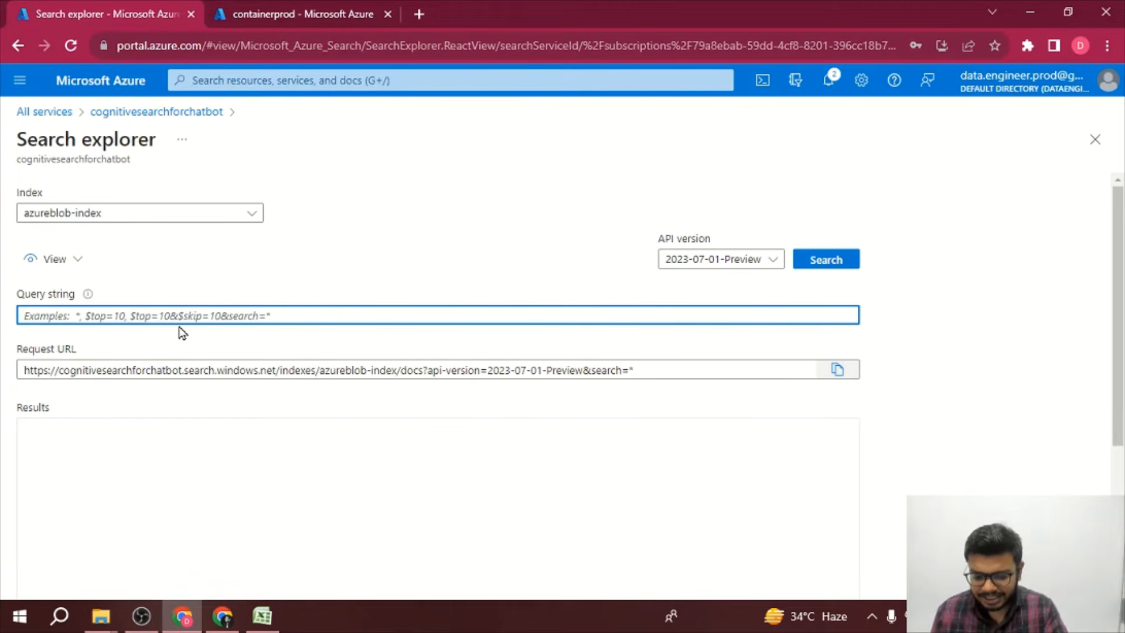
pyautogui.write('$to')
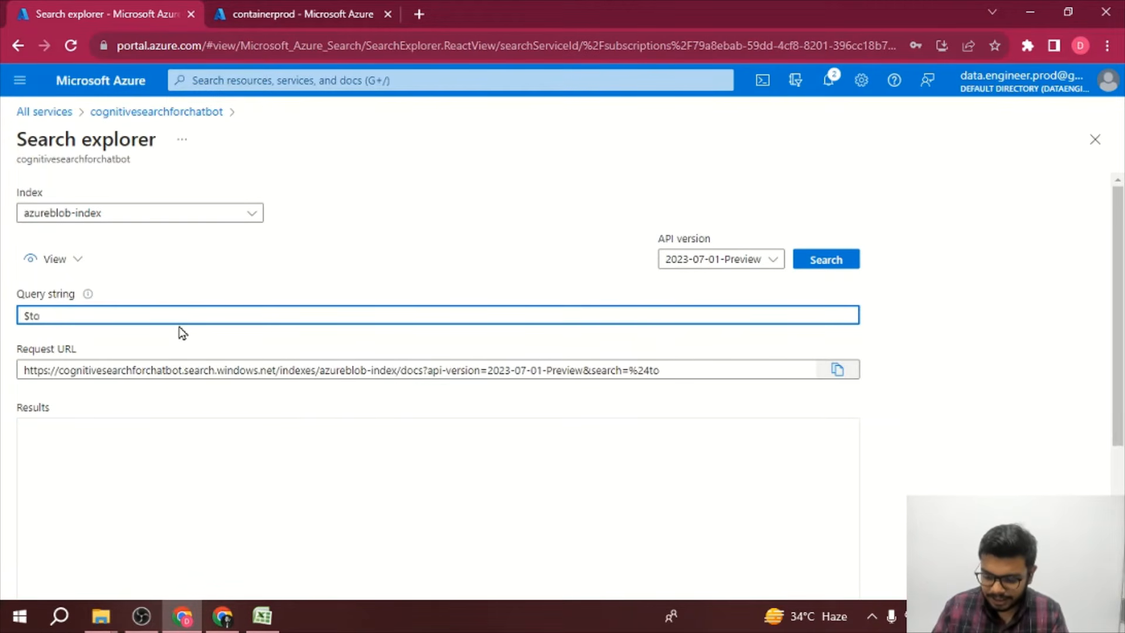
pyautogui.write('p=10')
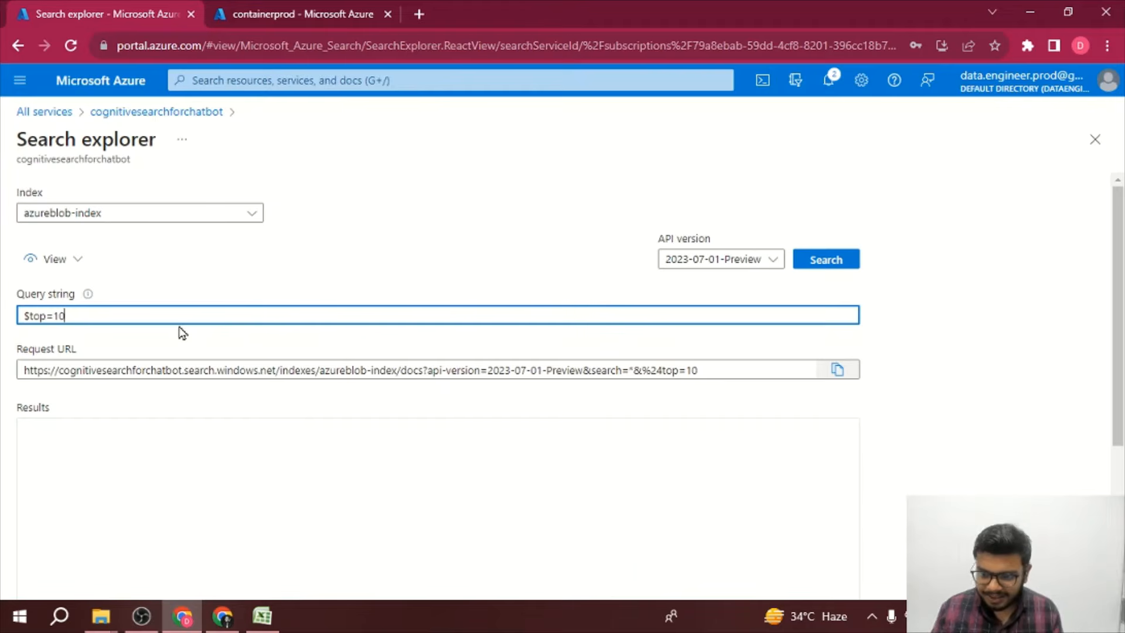
pyautogui.click(831, 268)
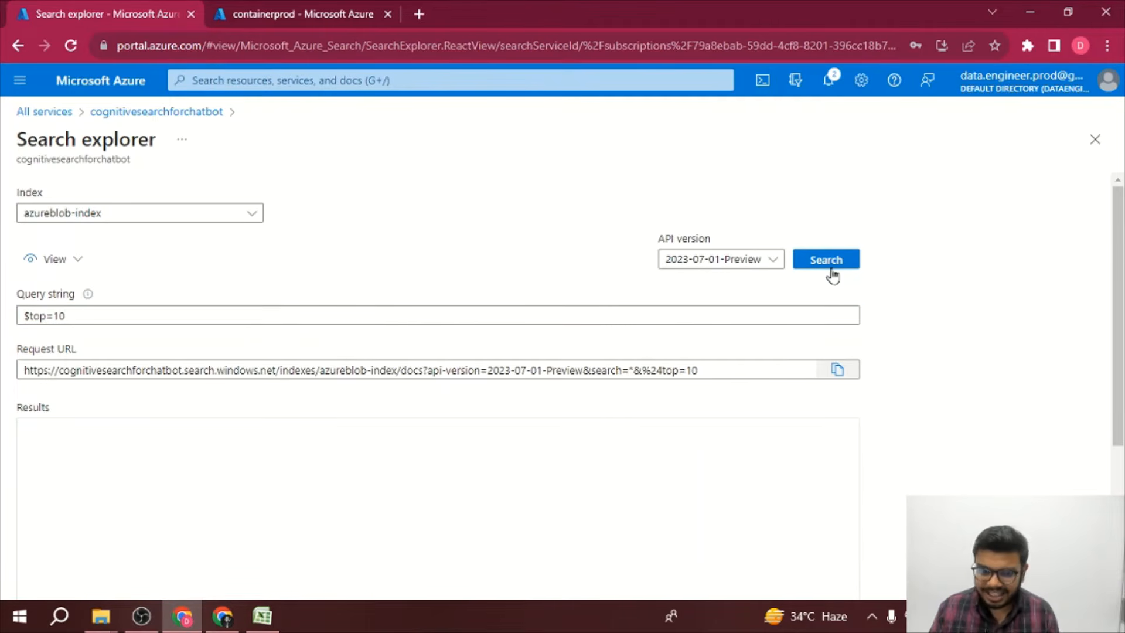
# Step: Examine the indexed Sales document content in the search results
pyautogui.scroll(-1, 743, 448)
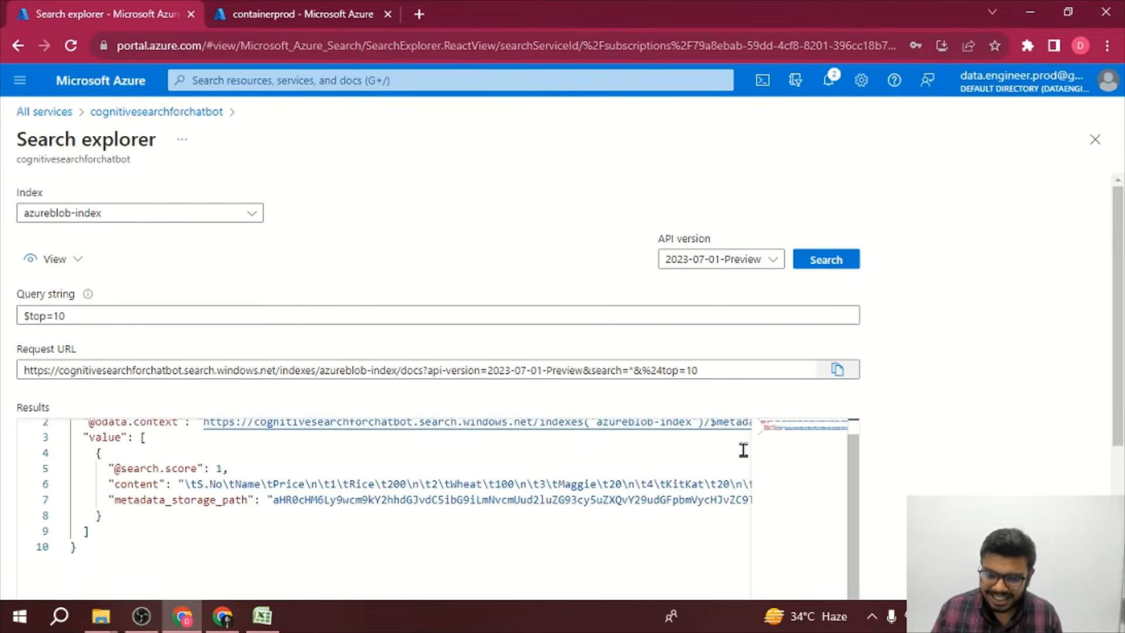
pyautogui.scroll(1, 742, 448)
pyautogui.scroll(-2, 891, 469)
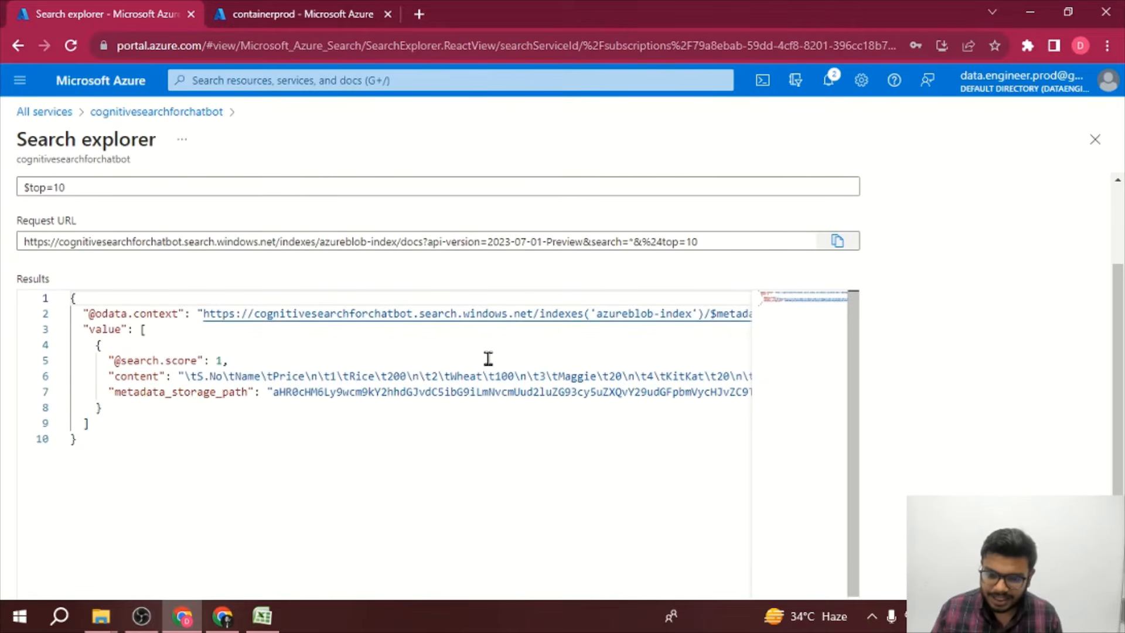
pyautogui.hscroll(5, 489, 357)
pyautogui.hscroll(-5, 489, 358)
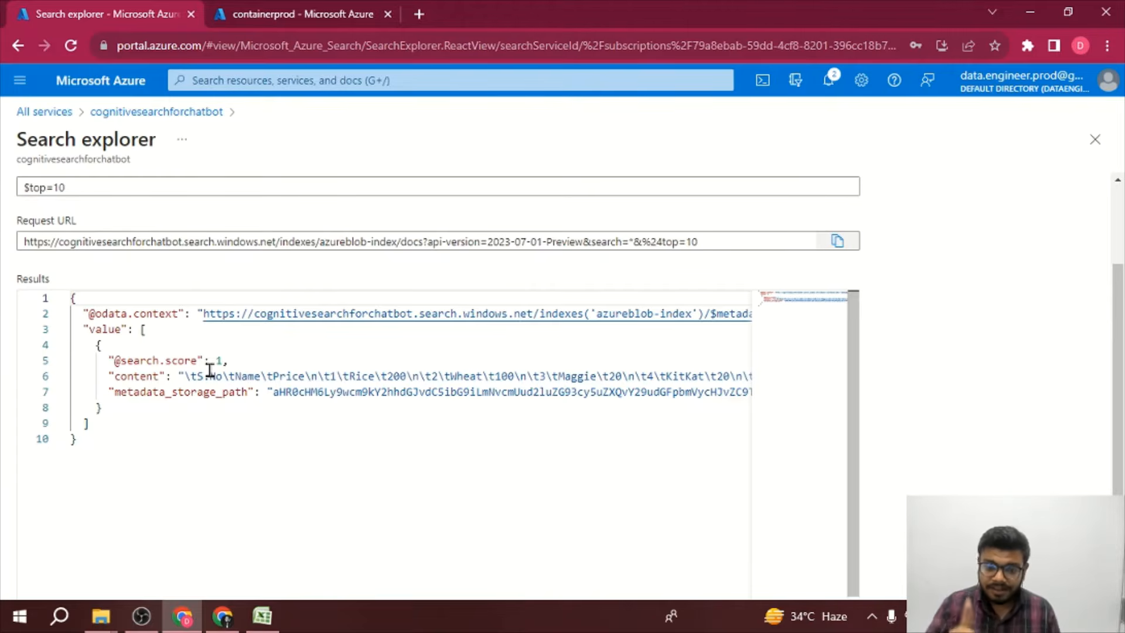
pyautogui.hscroll(10, 210, 370)
pyautogui.hscroll(-10, 209, 370)
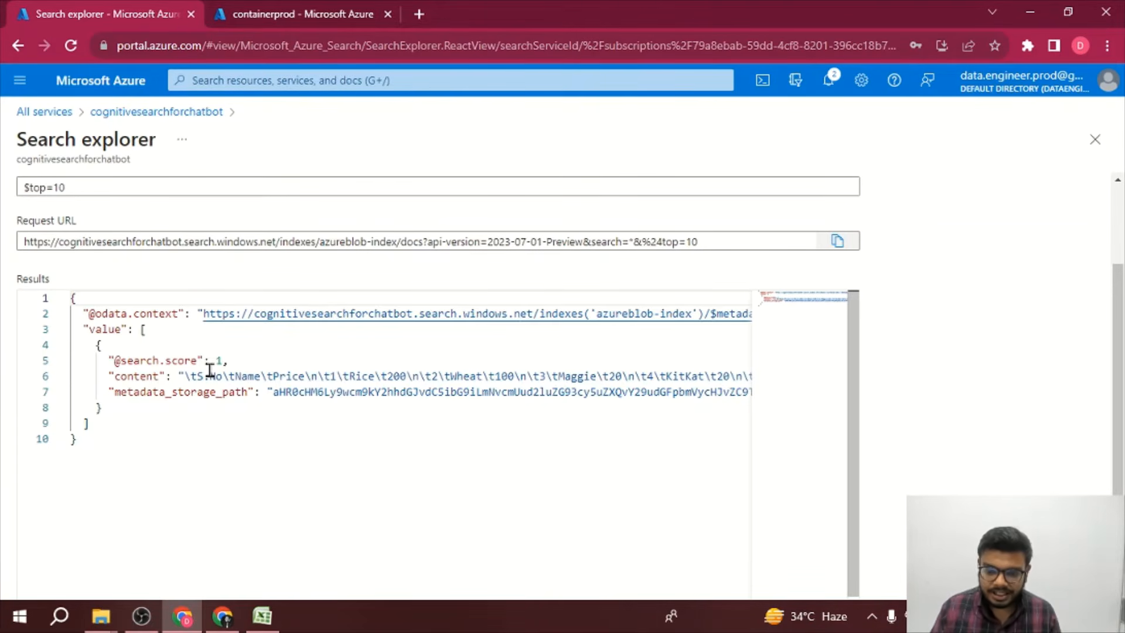
pyautogui.hscroll(1, 209, 371)
pyautogui.hscroll(5, 210, 370)
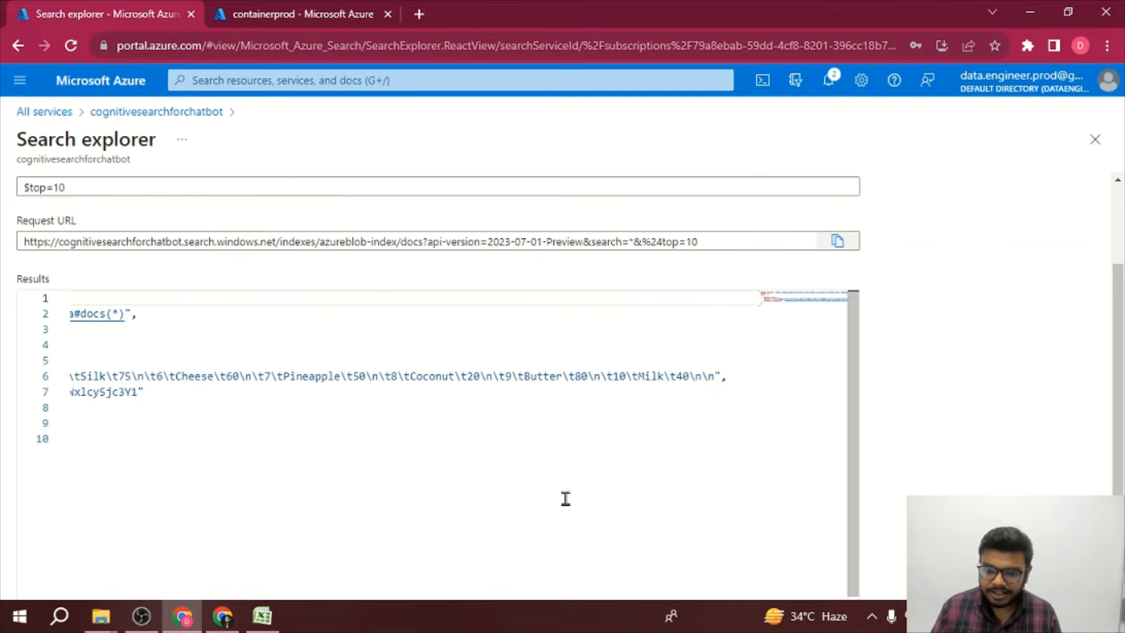
pyautogui.hscroll(-6, 566, 498)
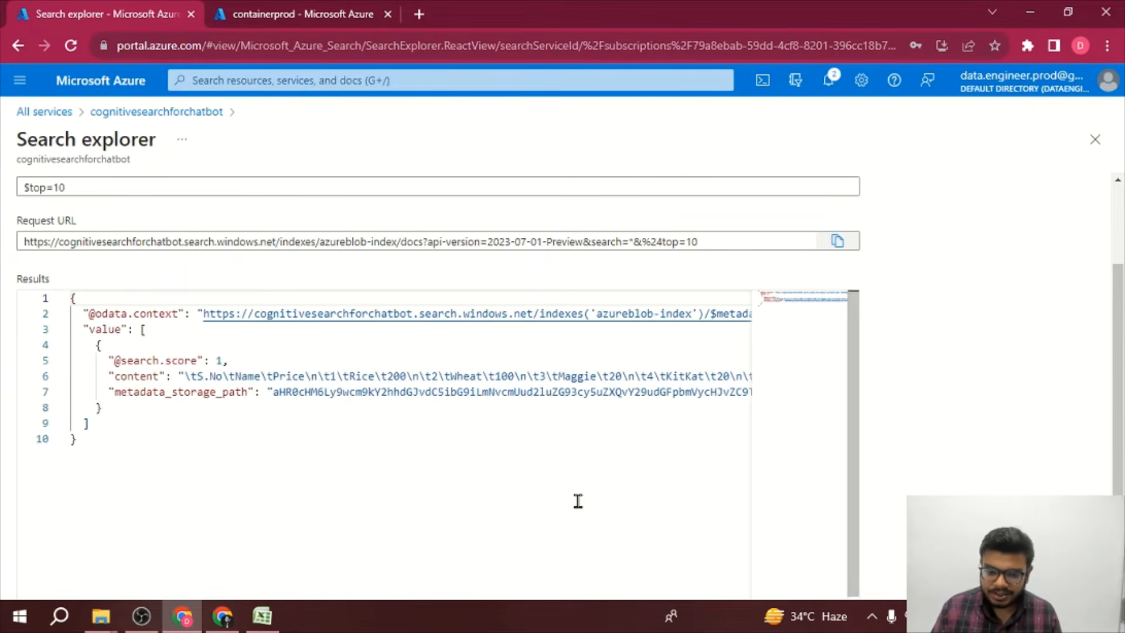
pyautogui.doubleClick(361, 374)
pyautogui.doubleClick(470, 374)
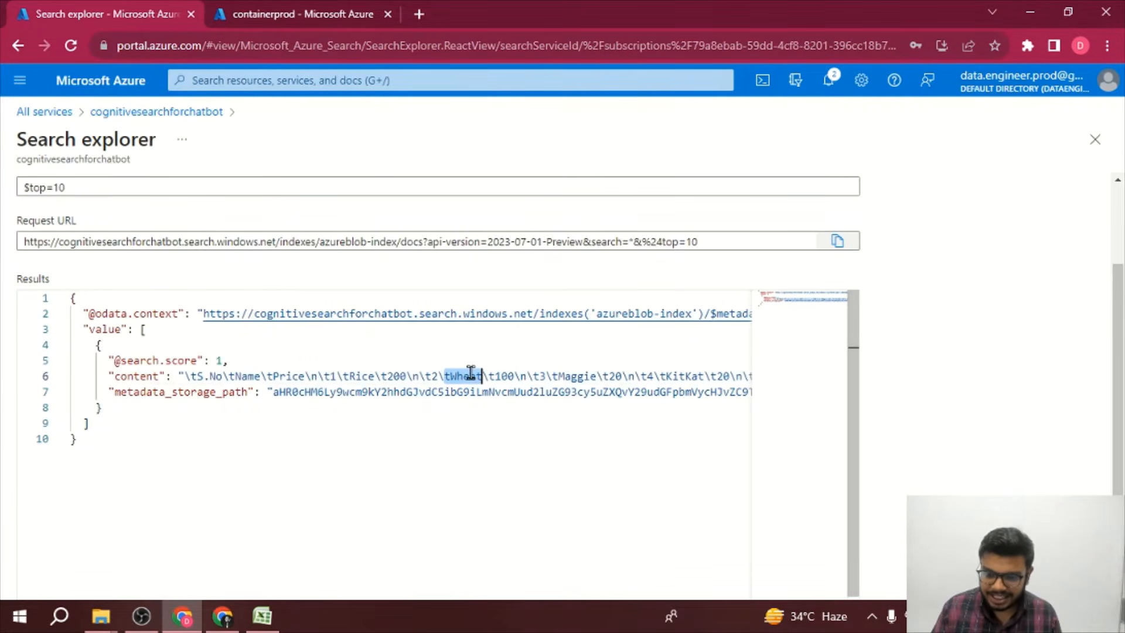
pyautogui.doubleClick(589, 376)
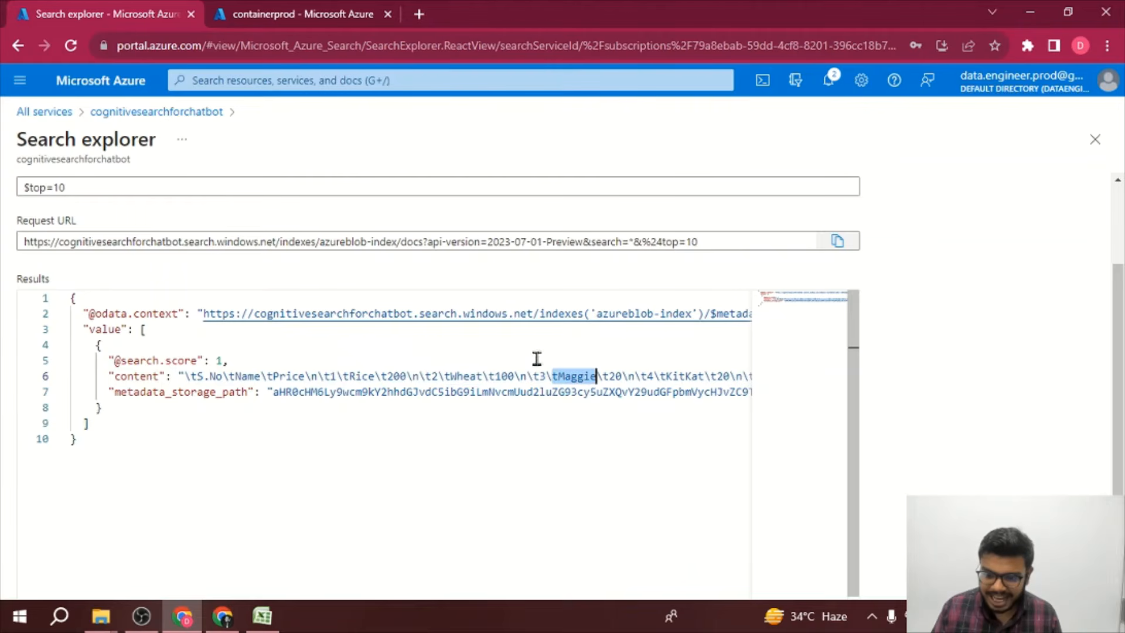
pyautogui.hscroll(10, 566, 378)
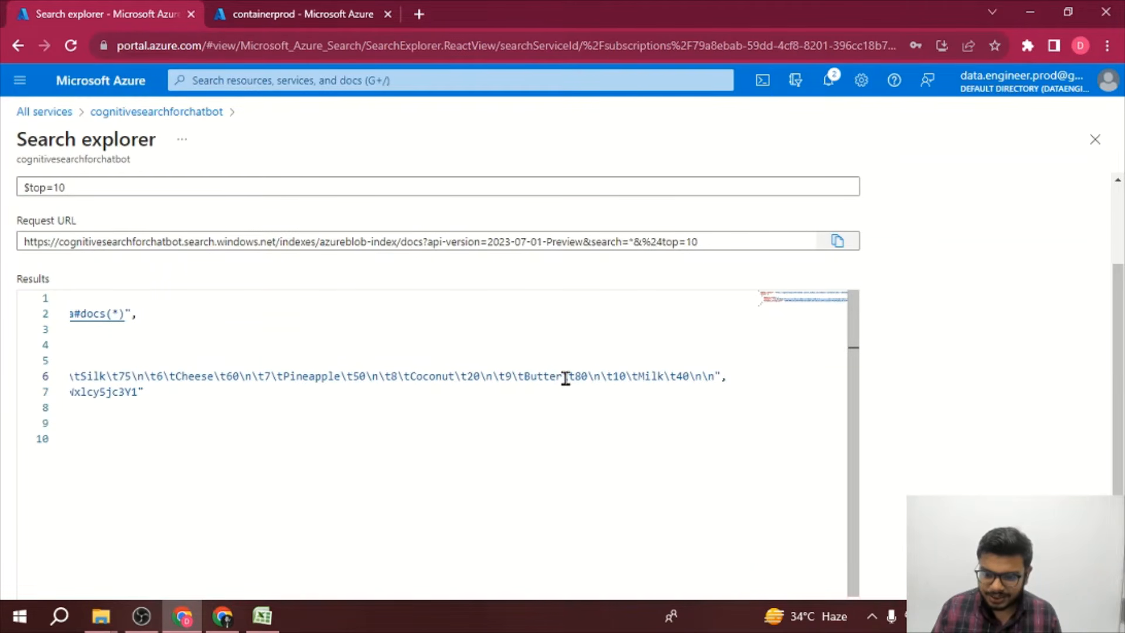
pyautogui.hscroll(-10, 364, 351)
pyautogui.hscroll(10, 364, 352)
pyautogui.hscroll(-10, 364, 352)
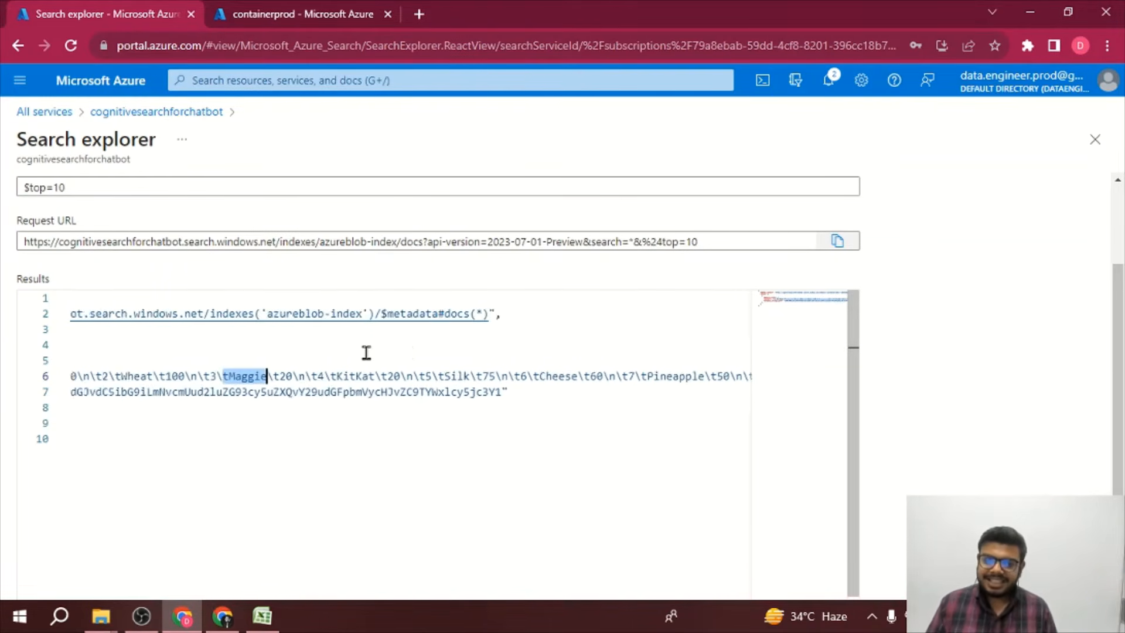
pyautogui.hscroll(5, 366, 352)
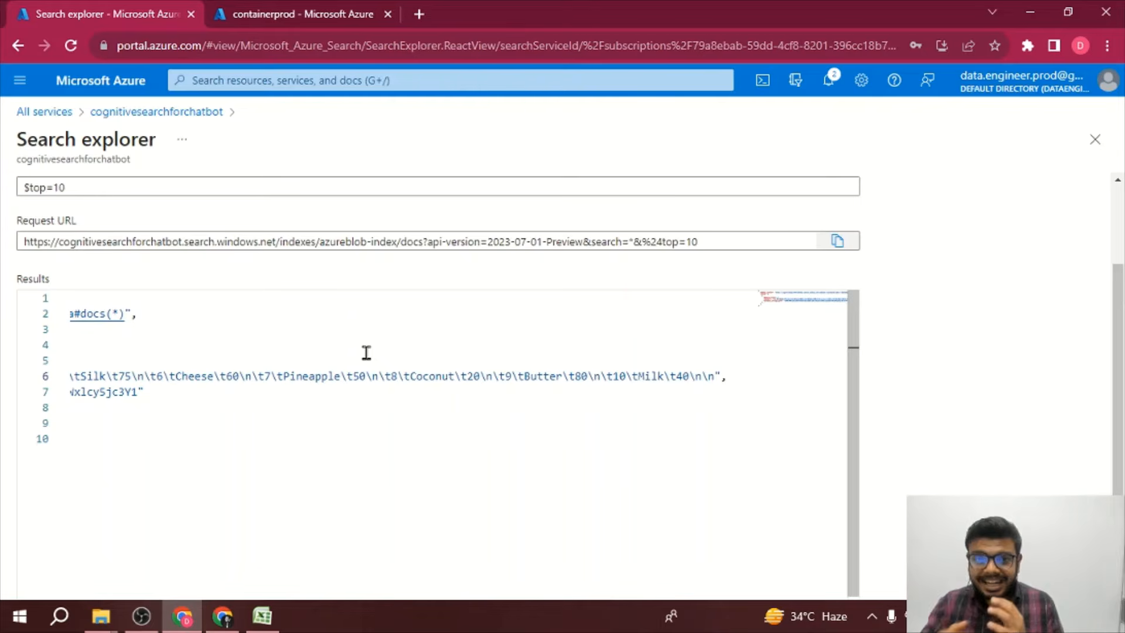
# Step: Go to the portal home in the second tab and open the ProdChatbot resource group
pyautogui.click(300, 1)
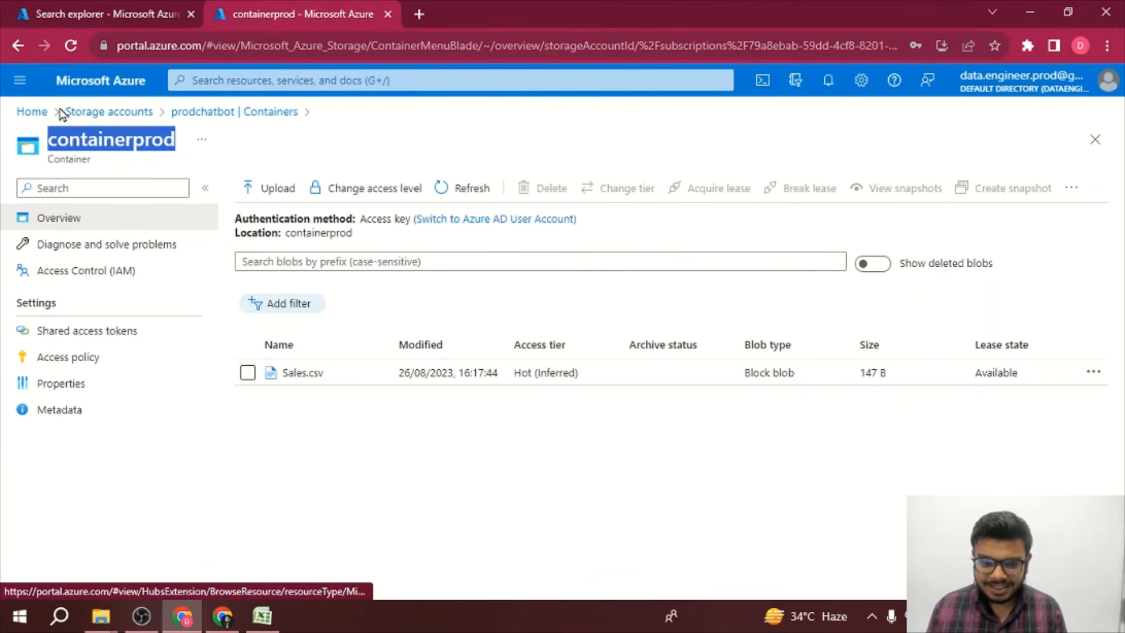
pyautogui.click(32, 113)
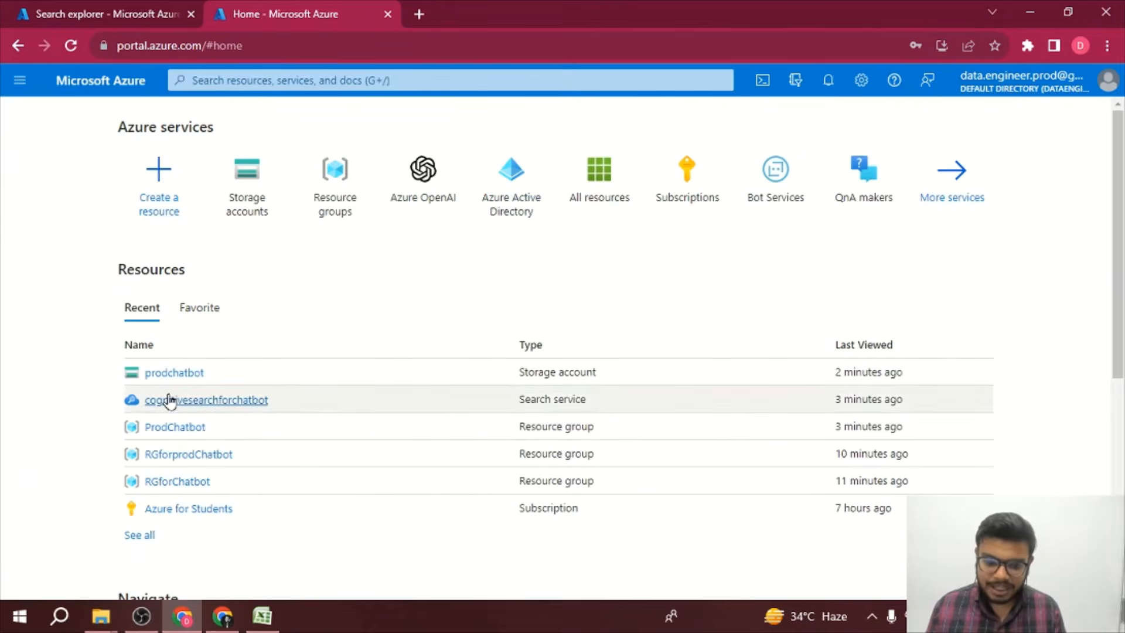
pyautogui.click(176, 429)
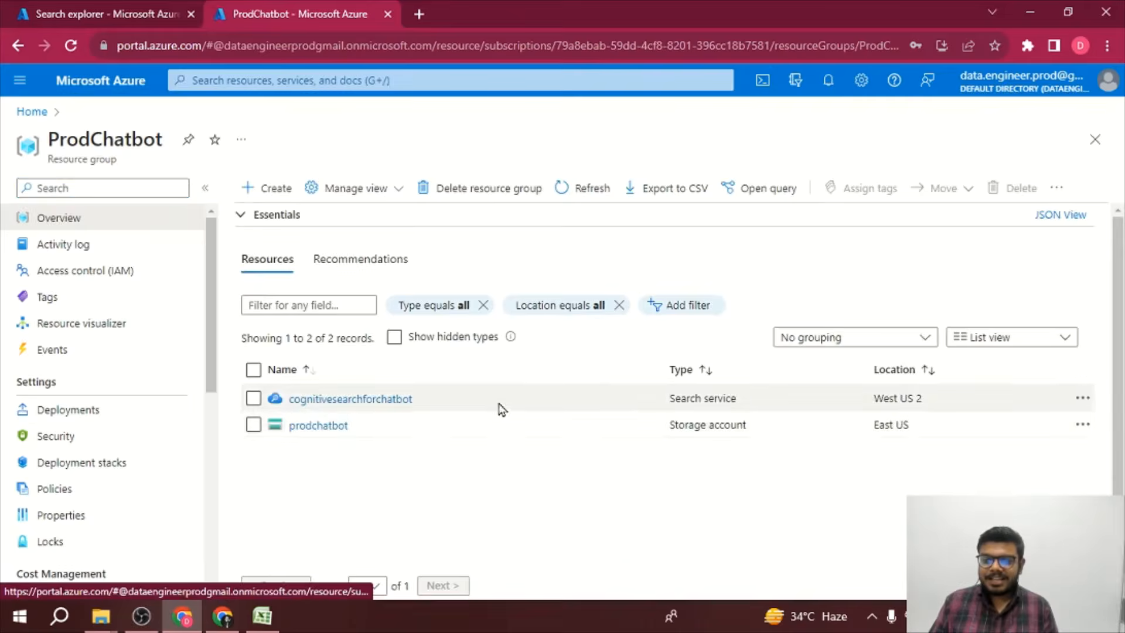
# Step: Browse the Marketplace's AI + Machine Learning category from the resource group's create option
pyautogui.click(255, 200)
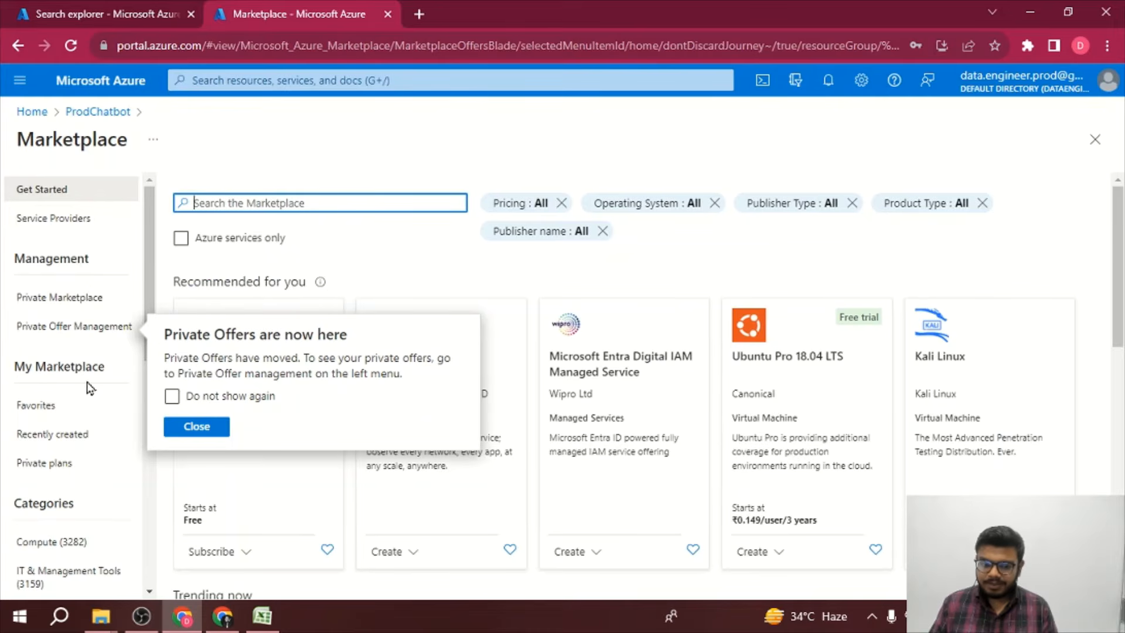
pyautogui.scroll(-2, 82, 471)
pyautogui.scroll(2, 82, 472)
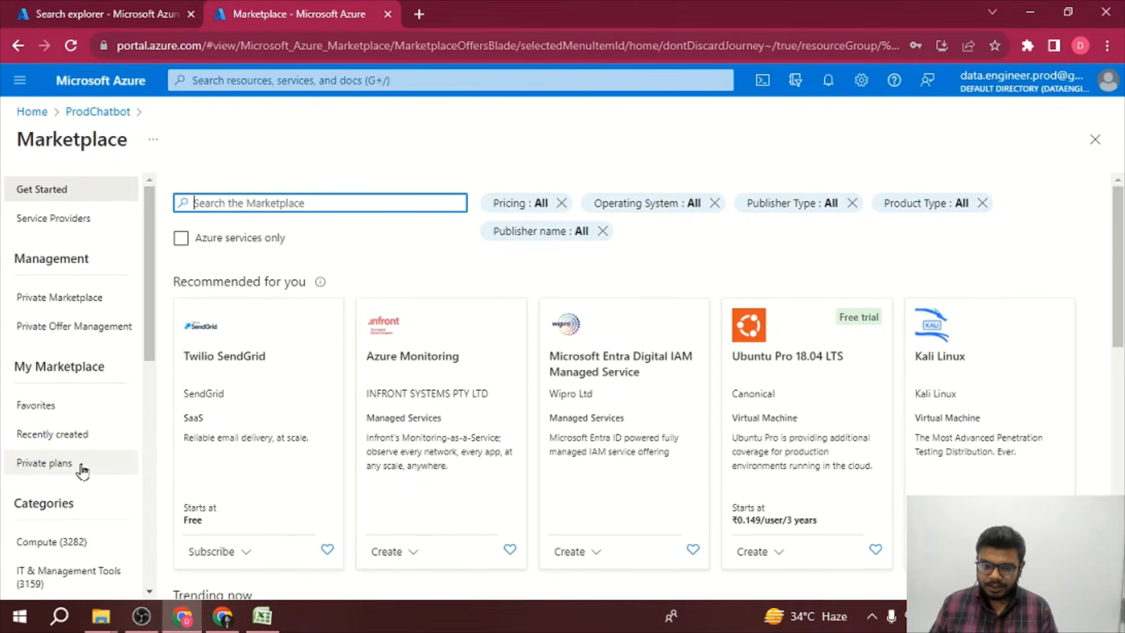
pyautogui.scroll(-8, 83, 472)
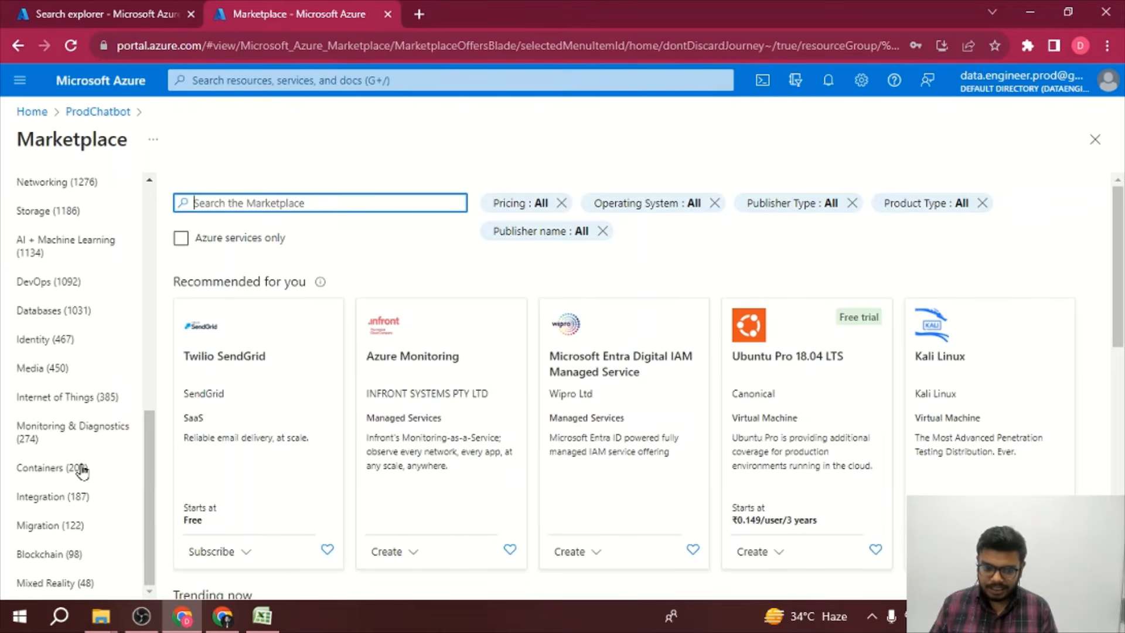
pyautogui.scroll(8, 82, 472)
pyautogui.scroll(-2, 92, 493)
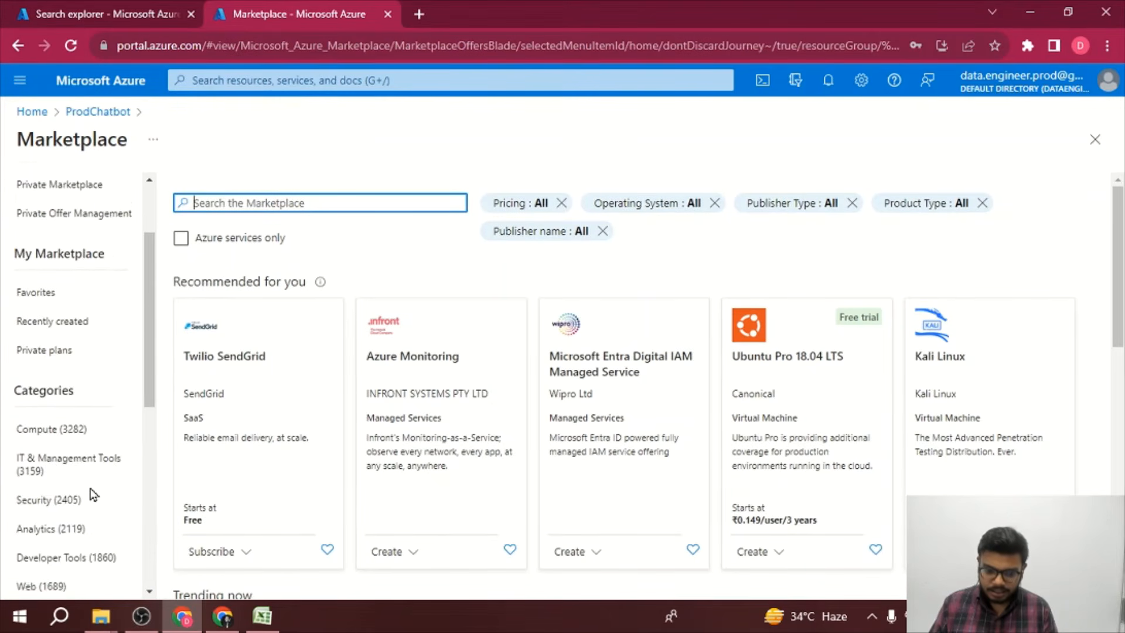
pyautogui.scroll(-3, 92, 494)
pyautogui.scroll(5, 91, 493)
pyautogui.scroll(-2, 91, 494)
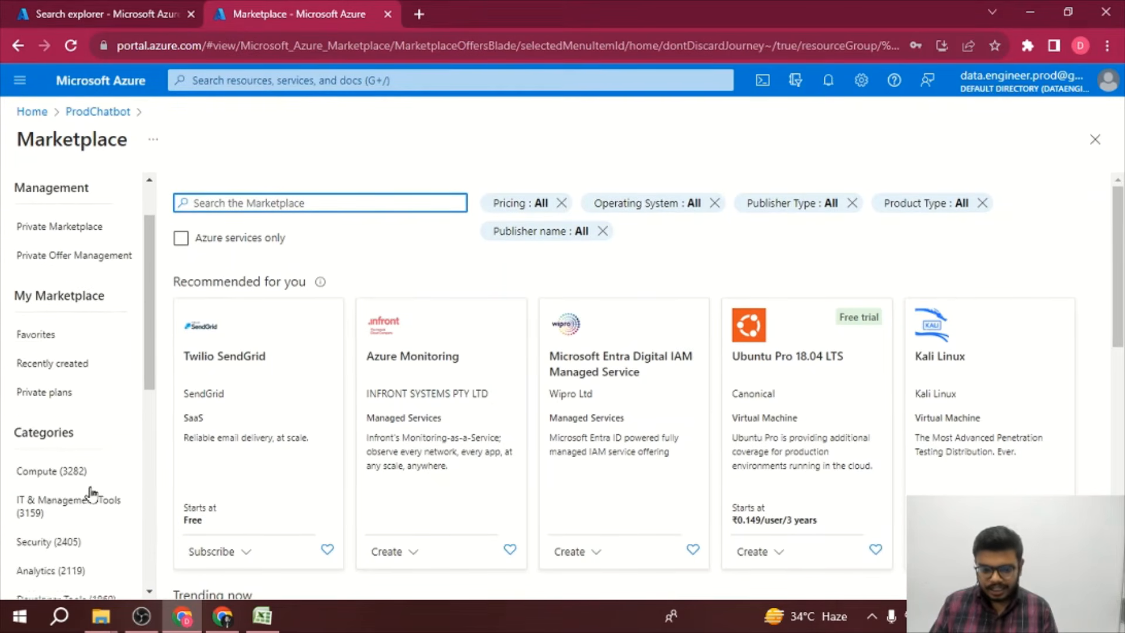
pyautogui.scroll(-4, 91, 494)
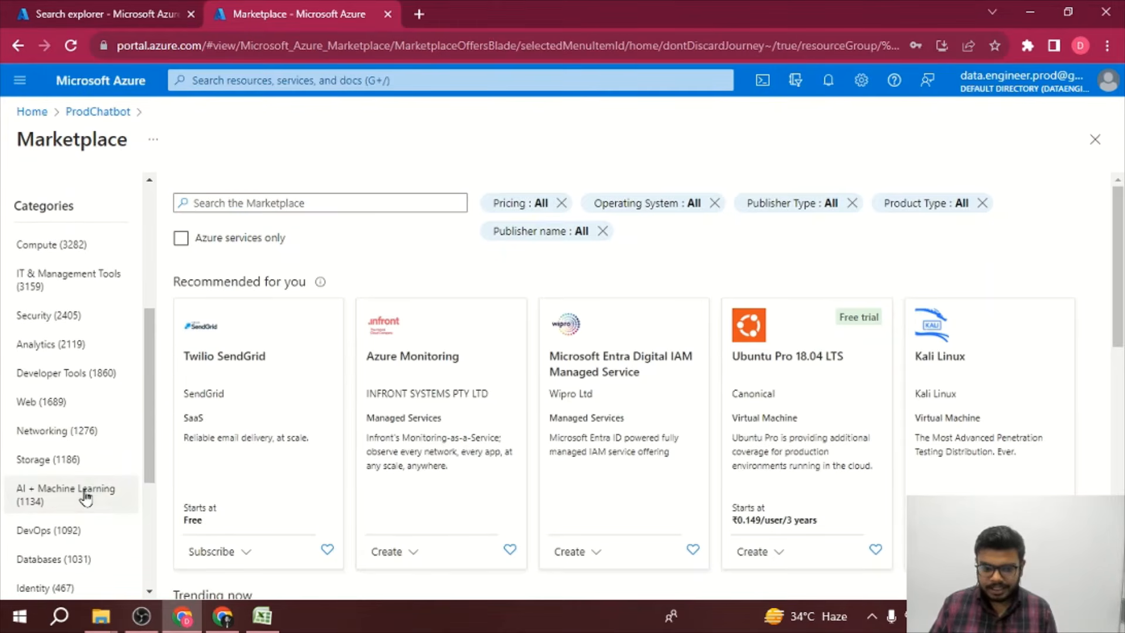
pyautogui.click(86, 495)
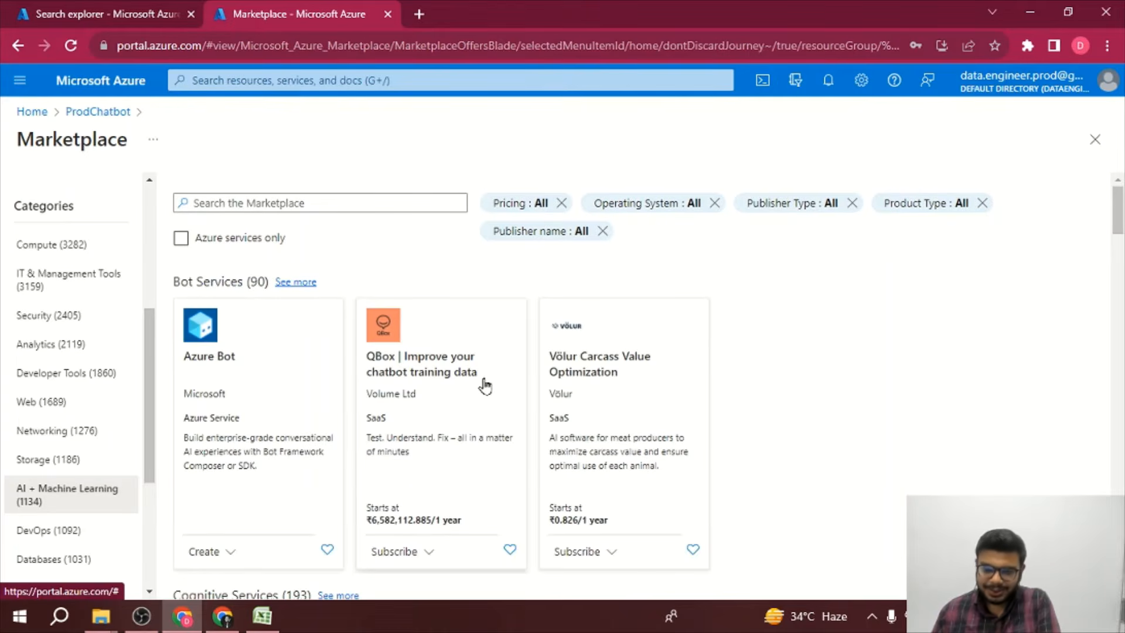
pyautogui.scroll(-4, 484, 384)
pyautogui.scroll(-14, 484, 385)
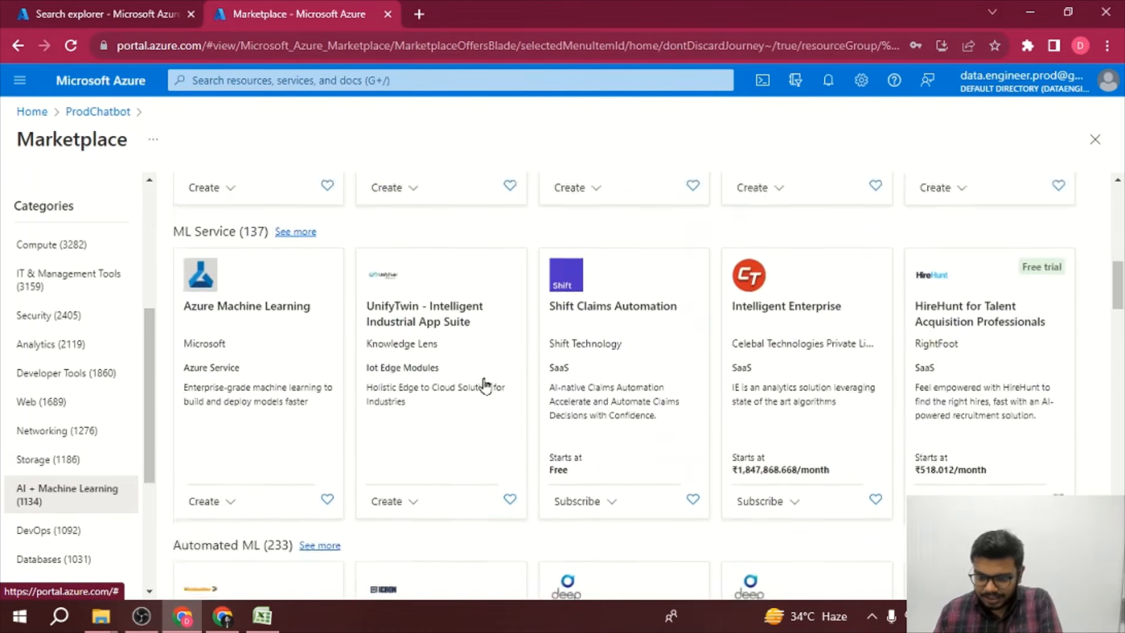
pyautogui.scroll(-15, 484, 385)
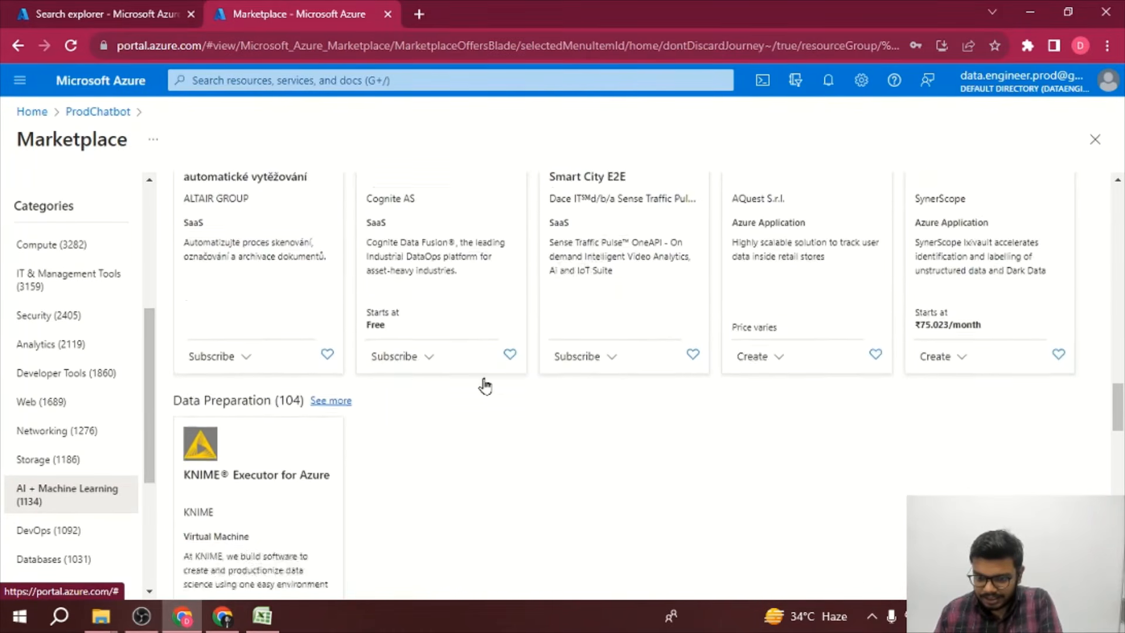
pyautogui.scroll(-6, 483, 384)
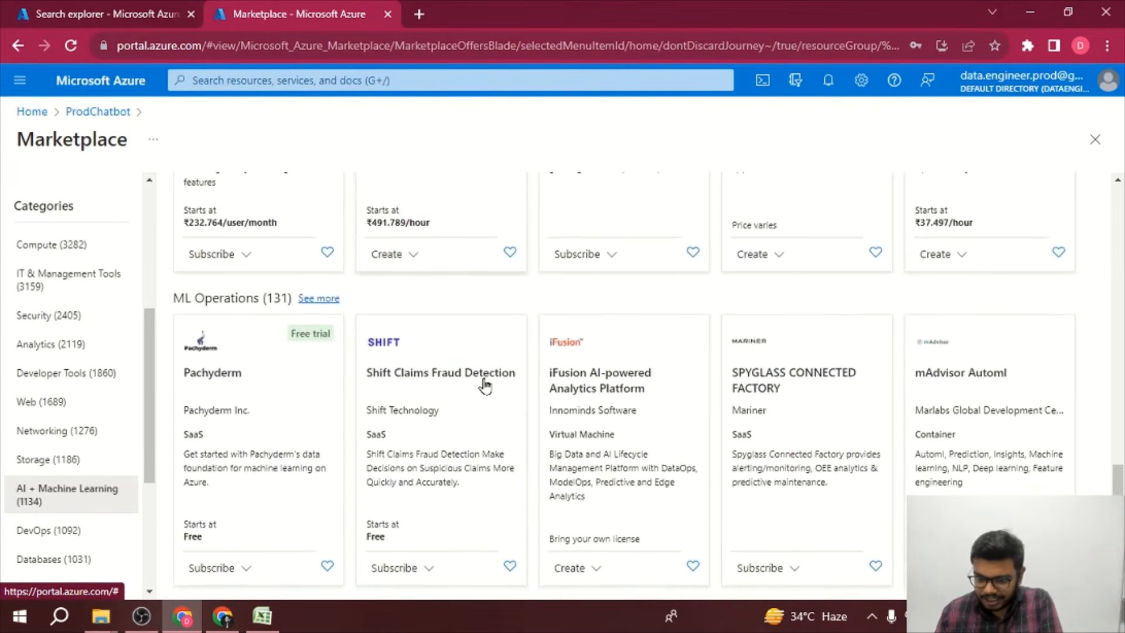
pyautogui.scroll(20, 484, 385)
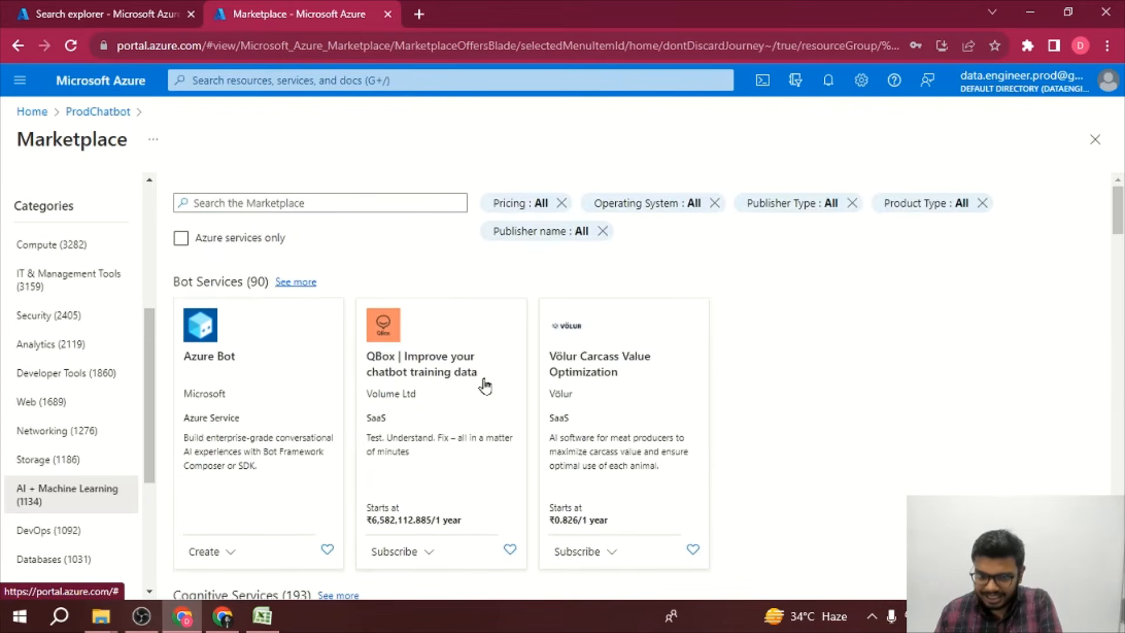
# Step: Open Azure OpenAI from All services on the portal home and start creating an Azure OpenAI resource
pyautogui.click(423, 76)
pyautogui.click(32, 115)
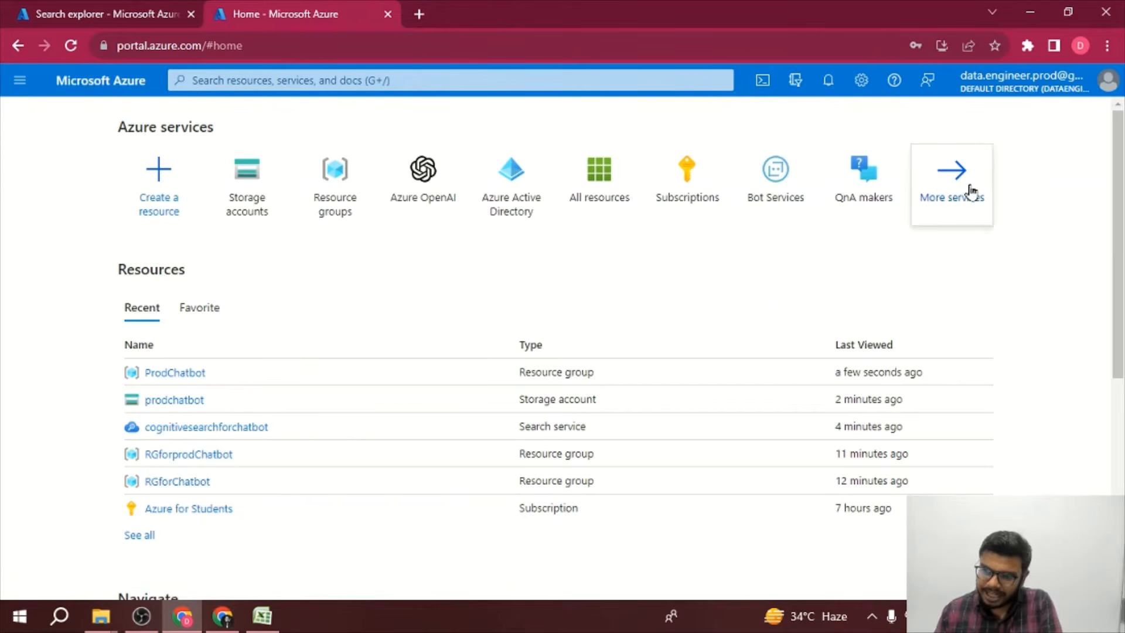
pyautogui.click(970, 191)
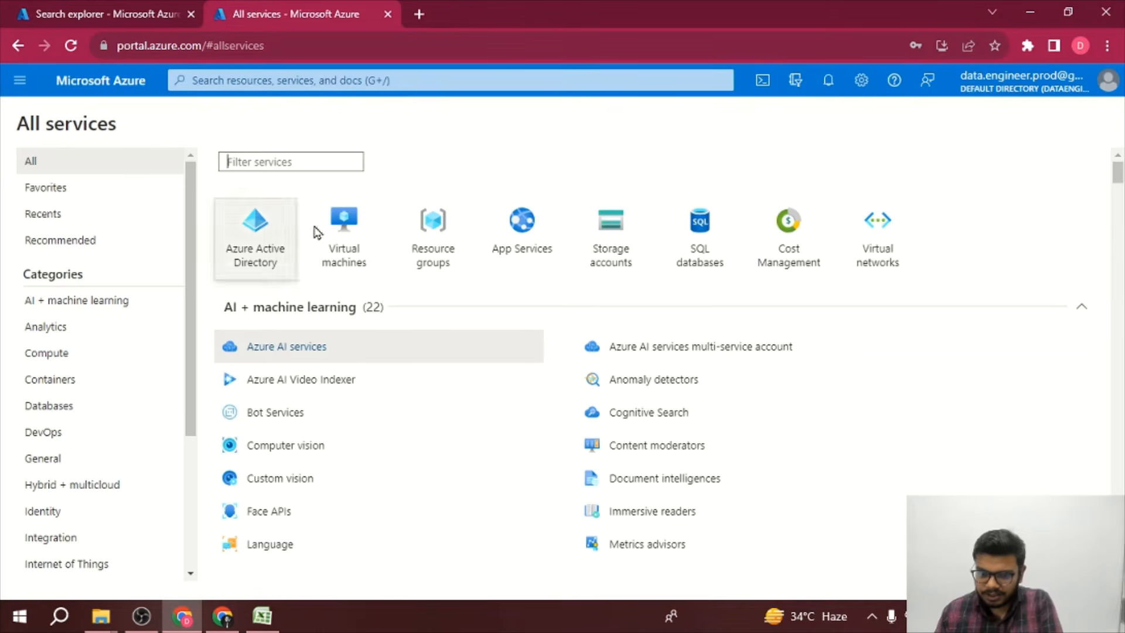
pyautogui.scroll(-2, 394, 439)
pyautogui.scroll(-3, 394, 439)
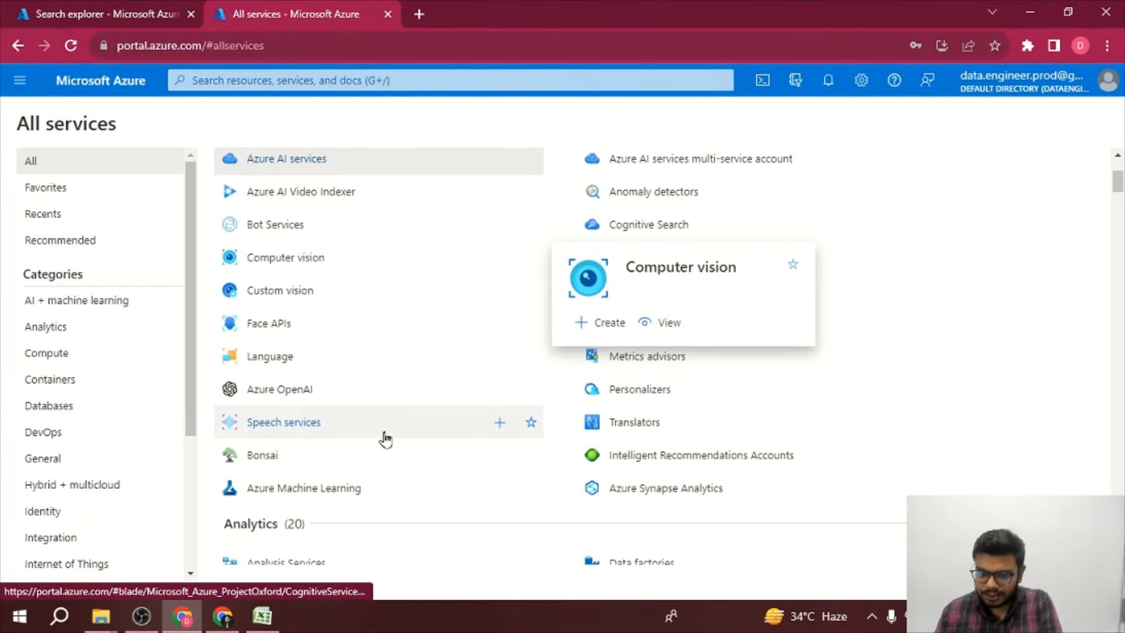
pyautogui.click(297, 392)
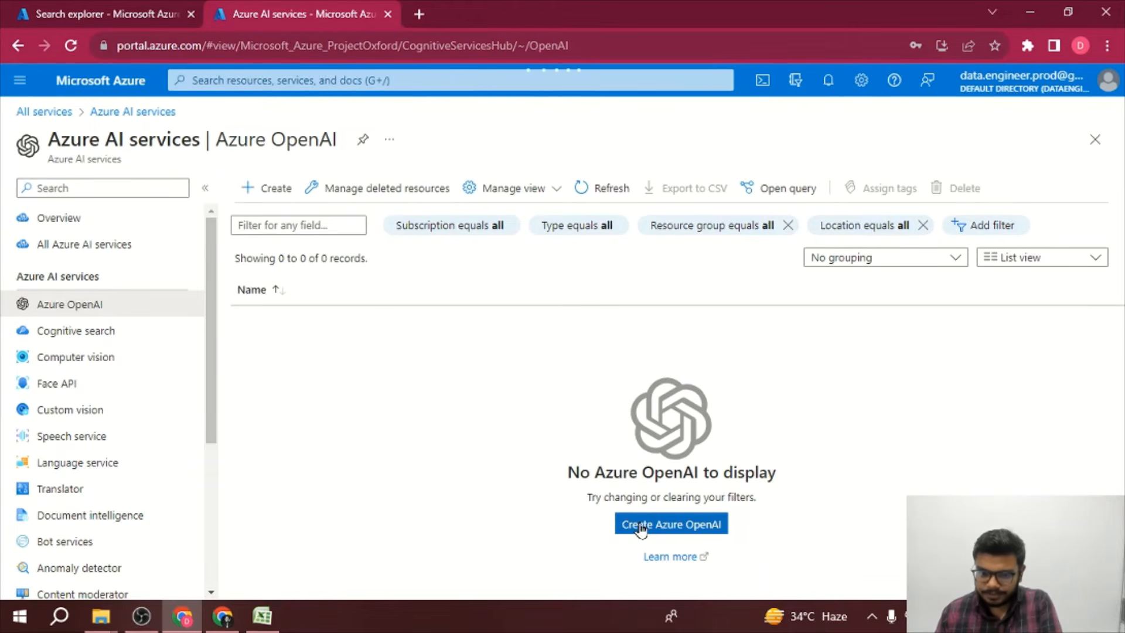
pyautogui.click(640, 526)
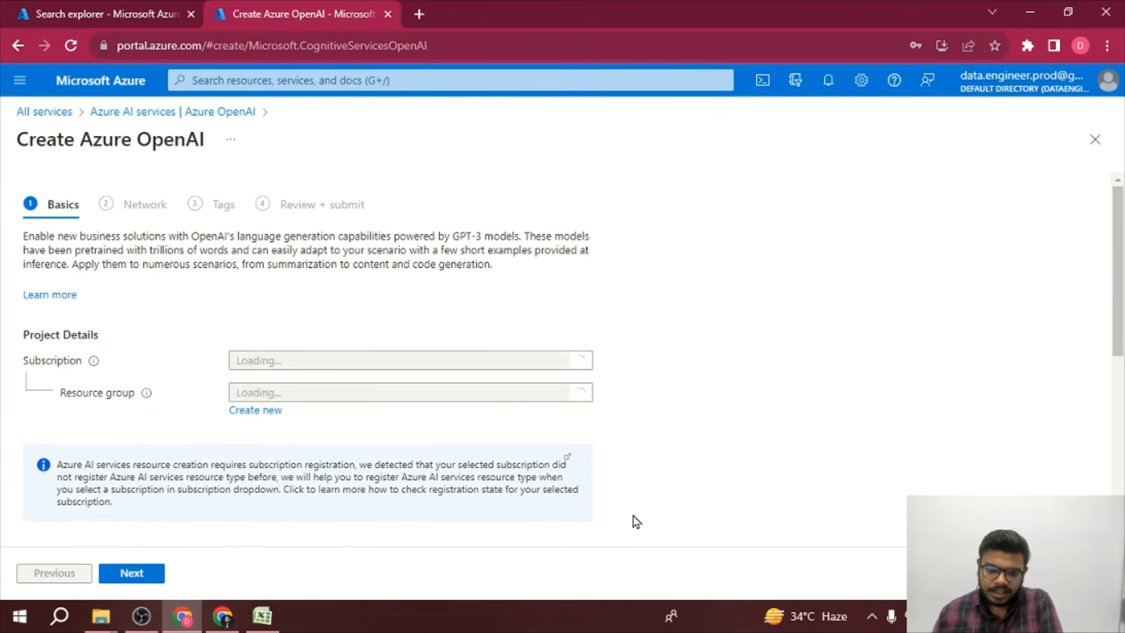
# Step: Fill in the Basics with resource group ProdChatbot, name chatbotforsales and pricing tier Standard S0
pyautogui.click(297, 397)
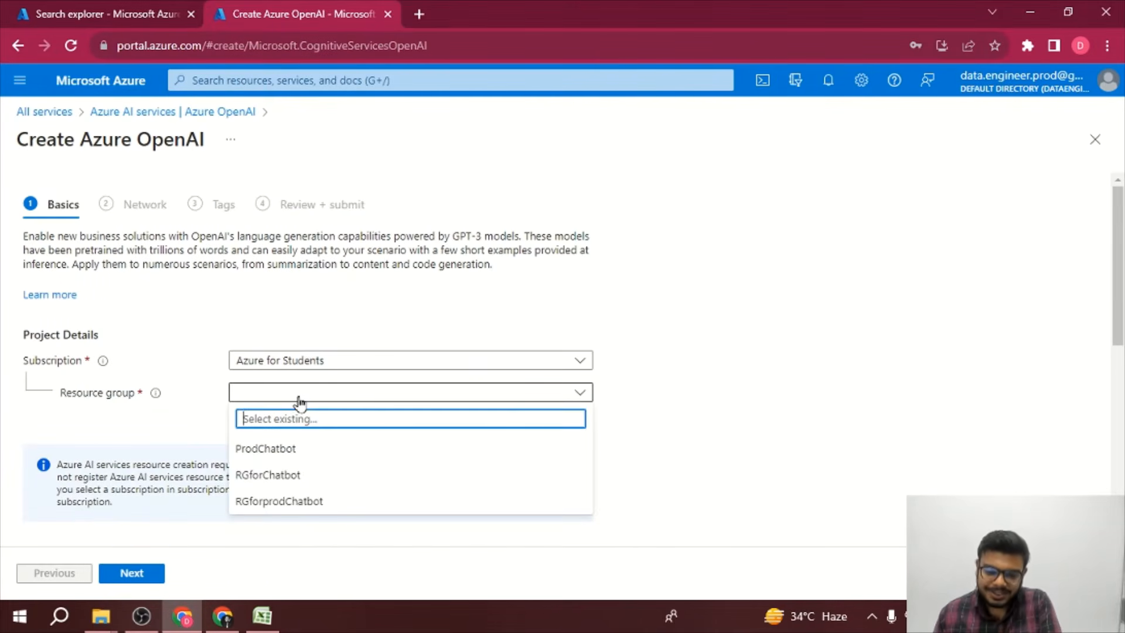
pyautogui.click(299, 448)
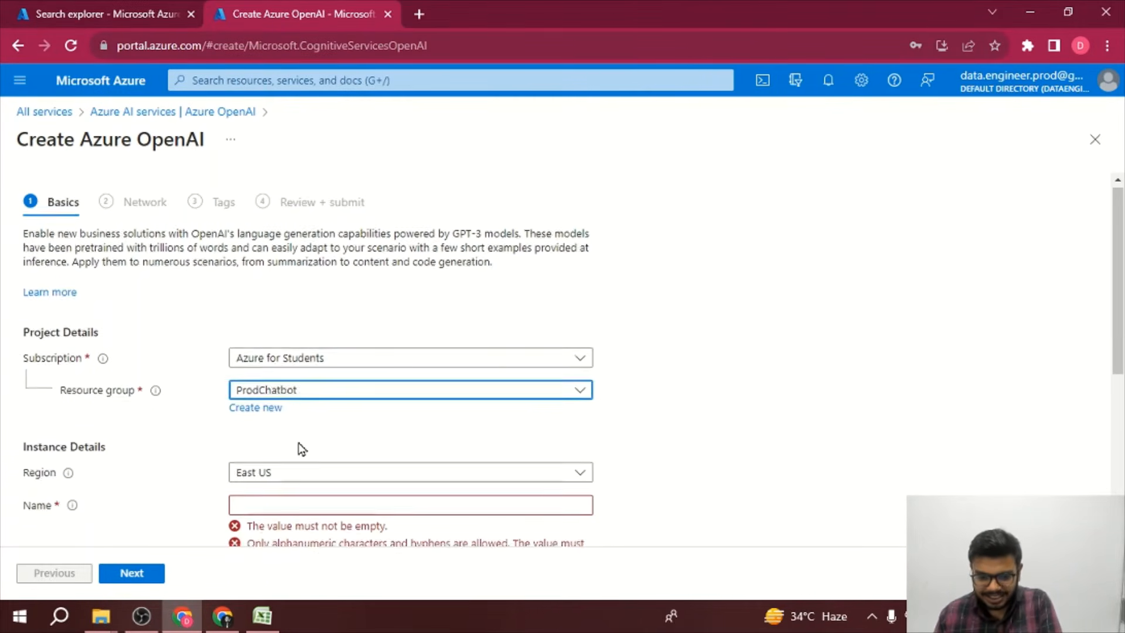
pyautogui.scroll(-1, 301, 448)
pyautogui.click(304, 429)
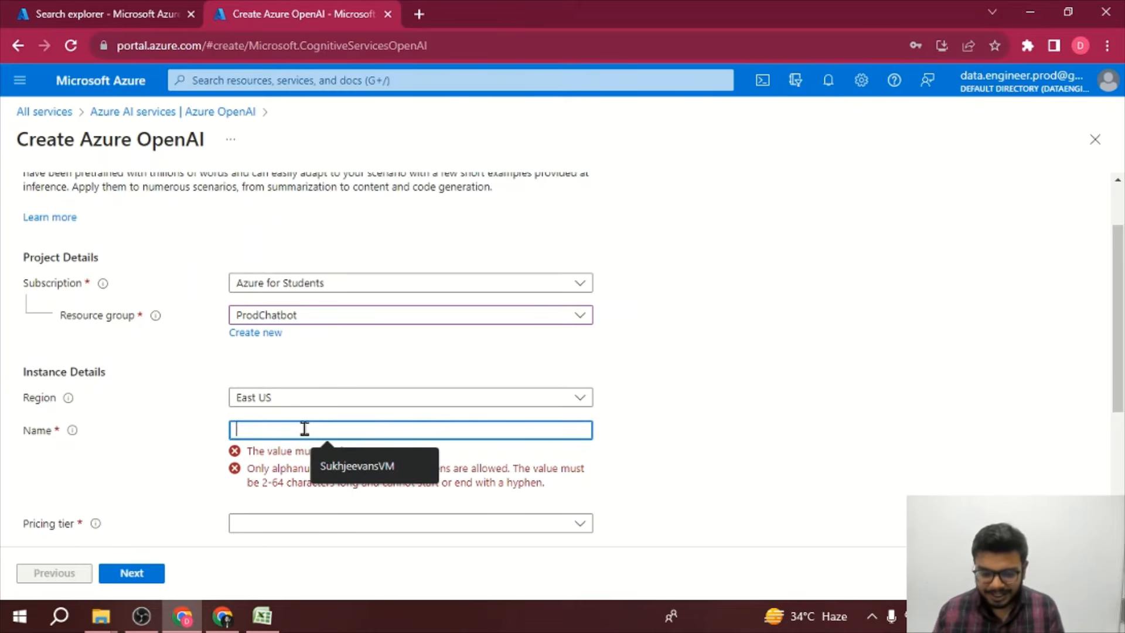
pyautogui.write('chatbo')
pyautogui.write('tforsale')
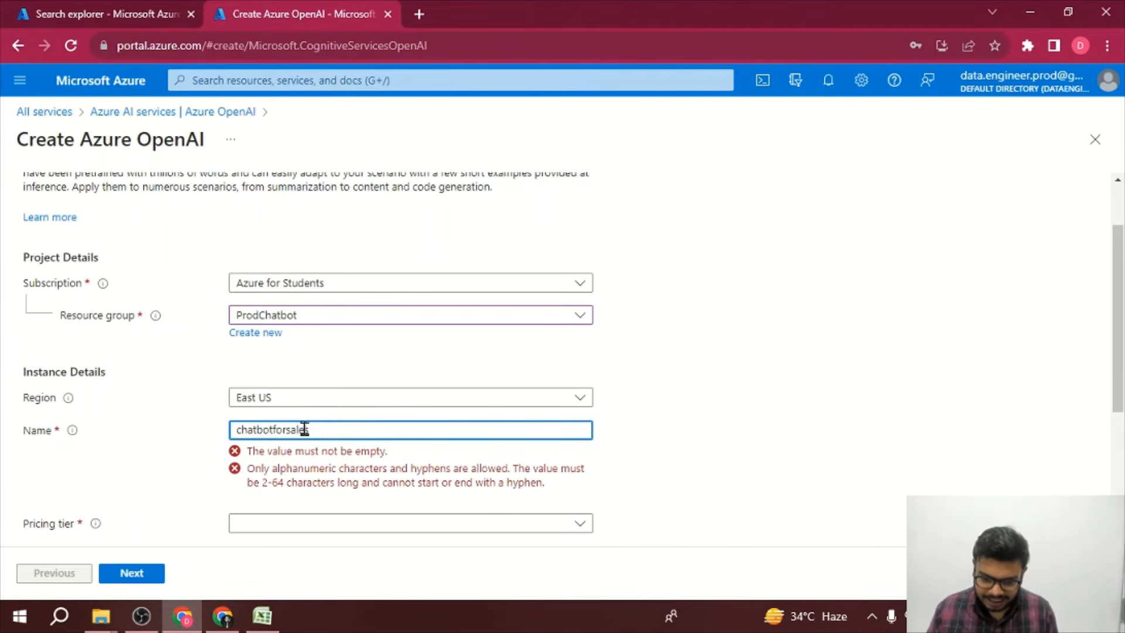
pyautogui.write('s')
pyautogui.scroll(-2, 304, 429)
pyautogui.click(332, 407)
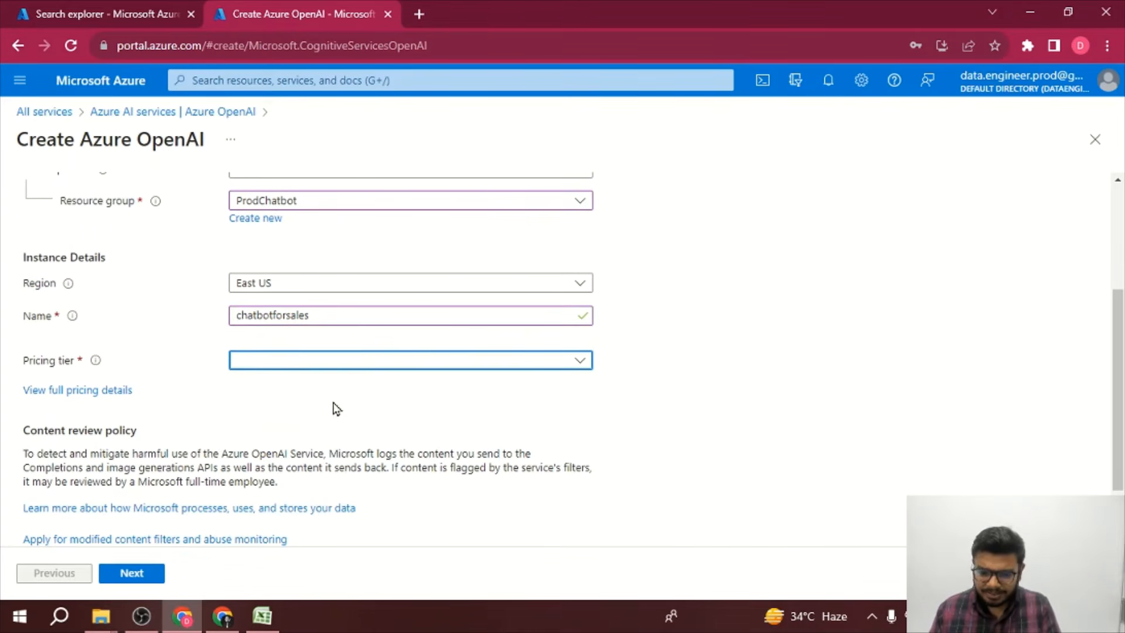
pyautogui.click(354, 368)
pyautogui.click(354, 381)
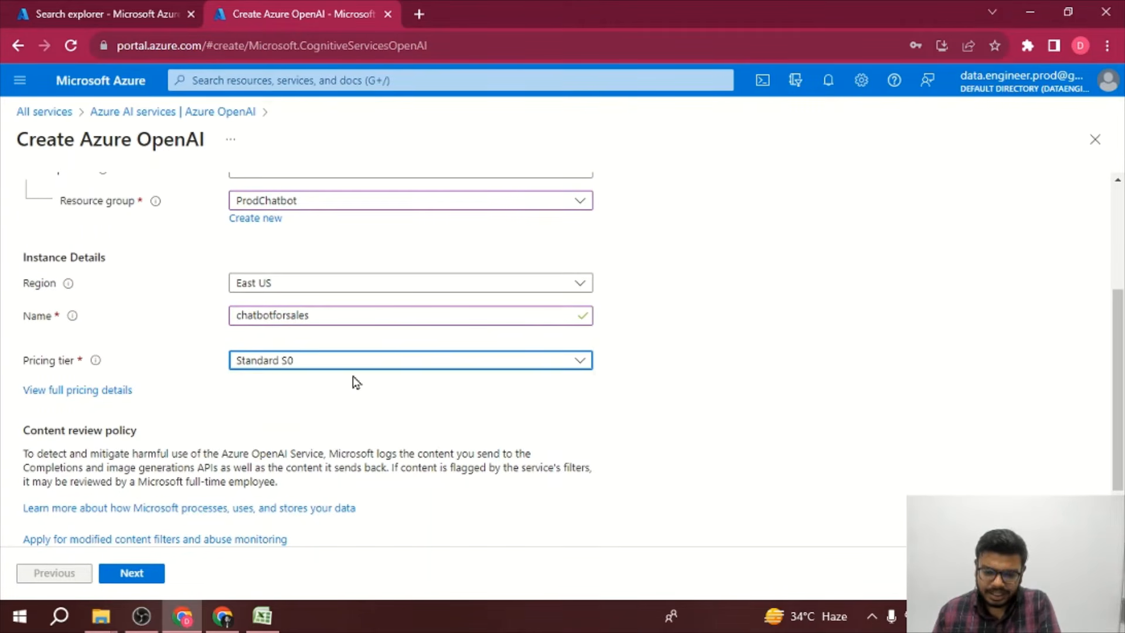
# Step: Advance through the Network and Tags pages and create the Azure OpenAI resource
pyautogui.scroll(-2, 354, 382)
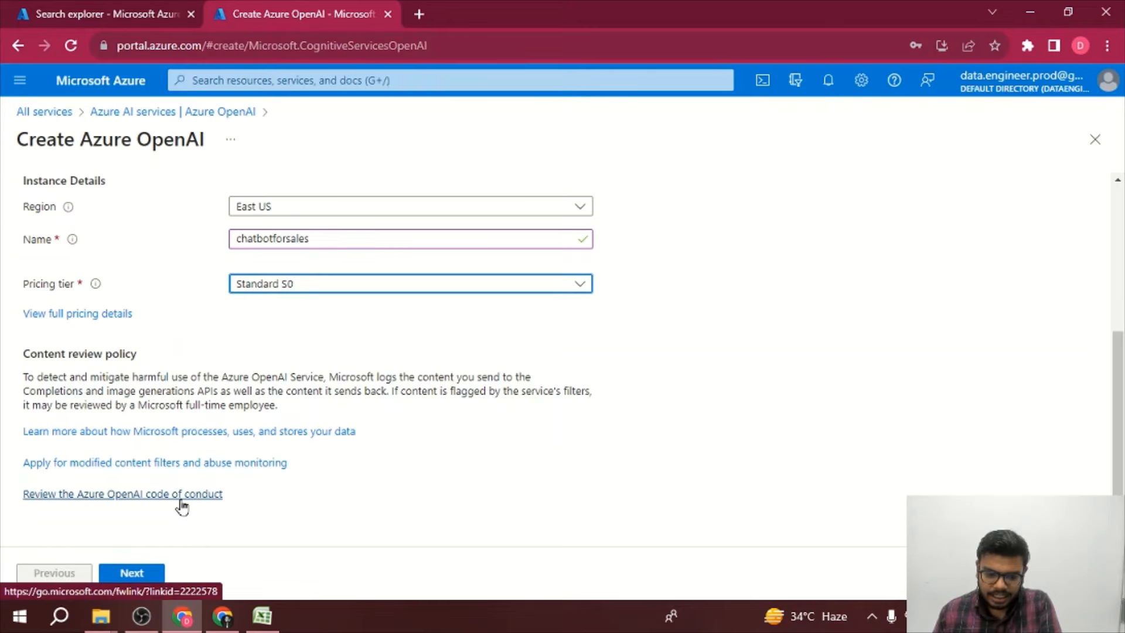
pyautogui.click(132, 573)
pyautogui.click(132, 573)
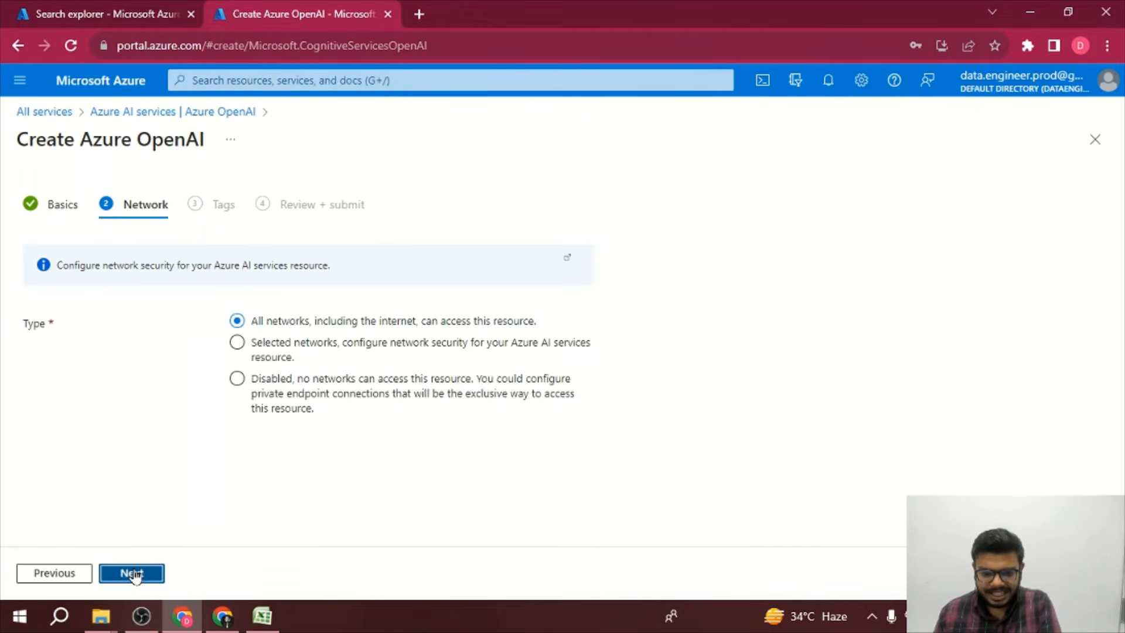
pyautogui.click(132, 573)
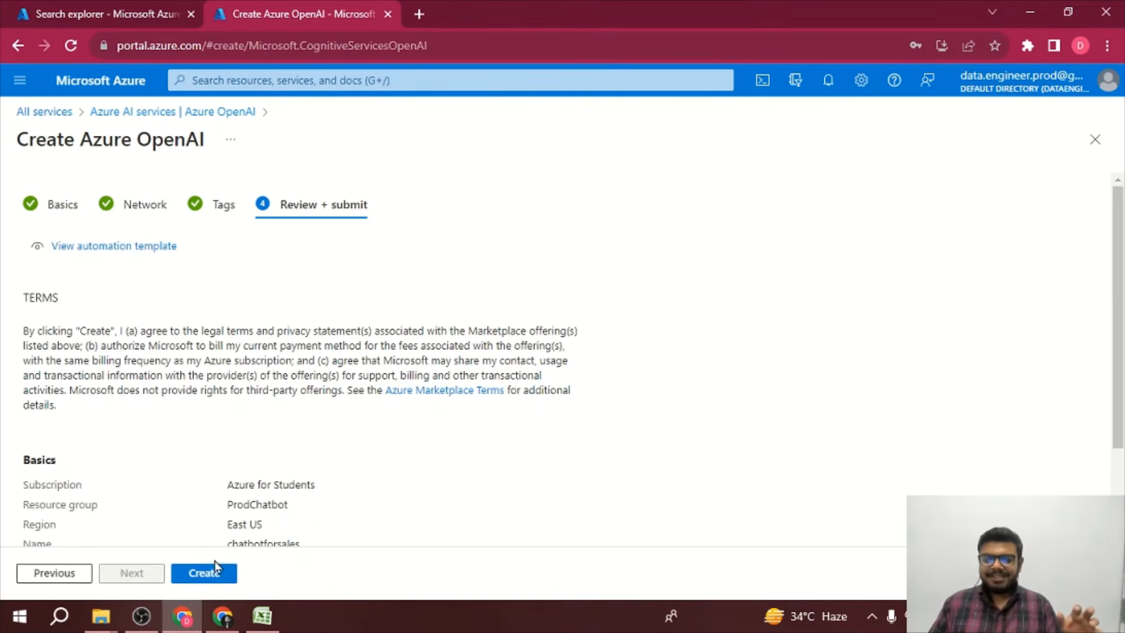
pyautogui.click(208, 574)
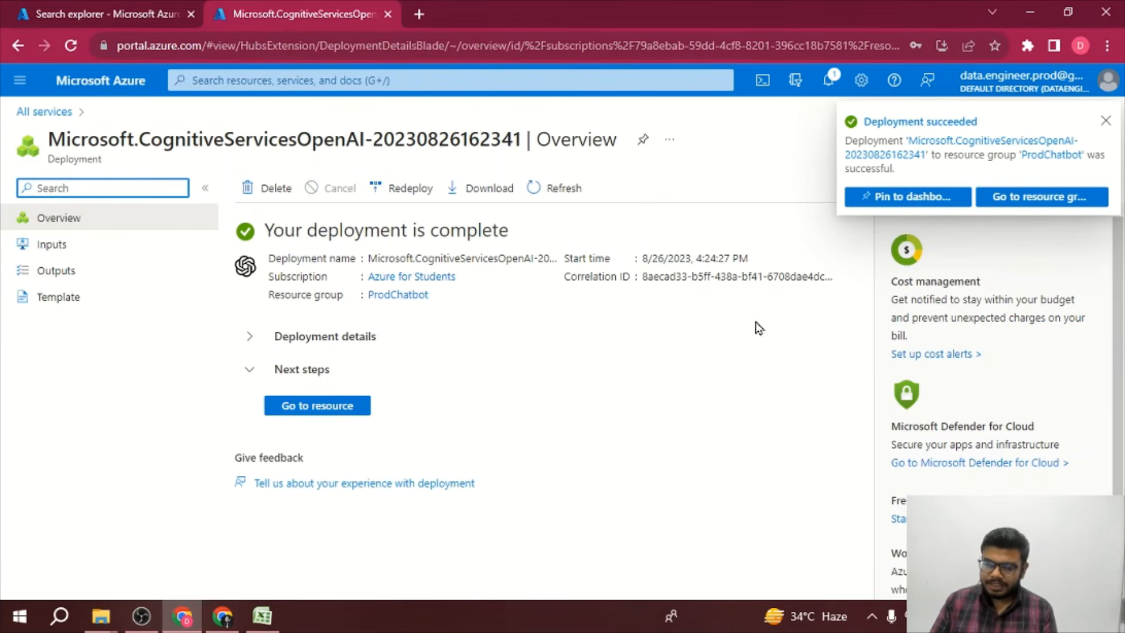
# Step: Go to the new chatbotforsales resource and launch Azure OpenAI Studio from its Get Started section
pyautogui.click(352, 411)
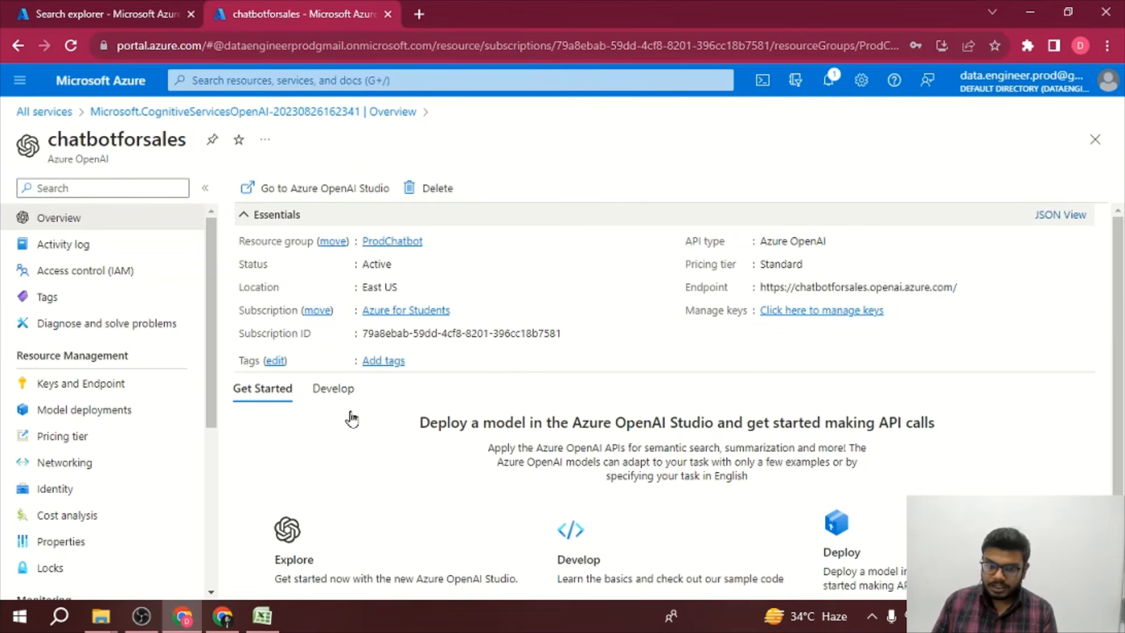
pyautogui.scroll(-1, 351, 419)
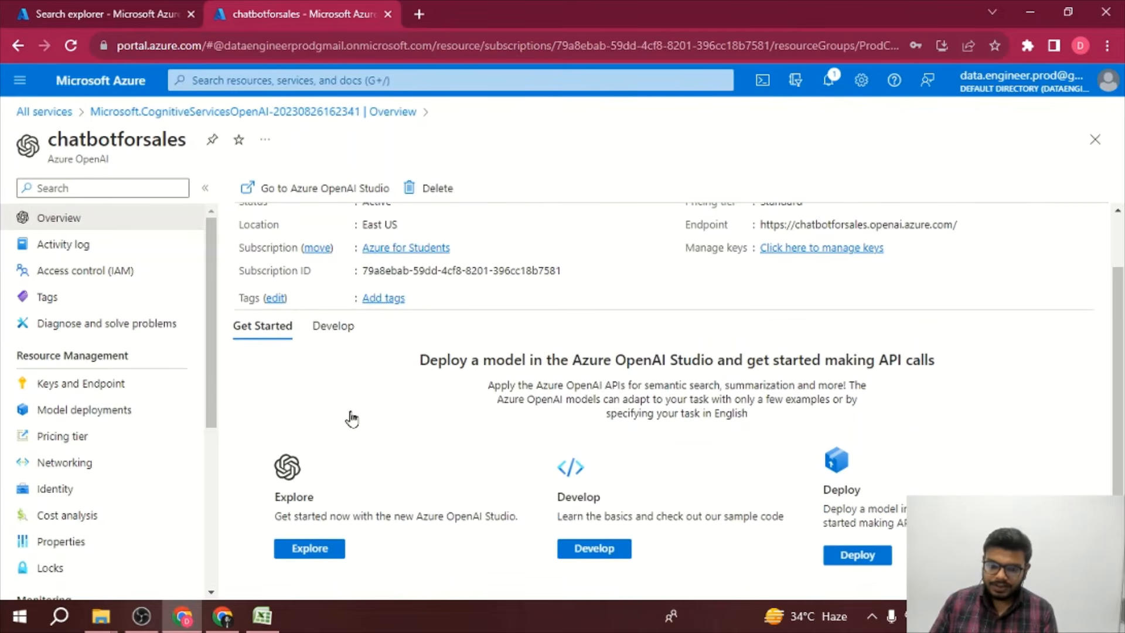
pyautogui.click(314, 548)
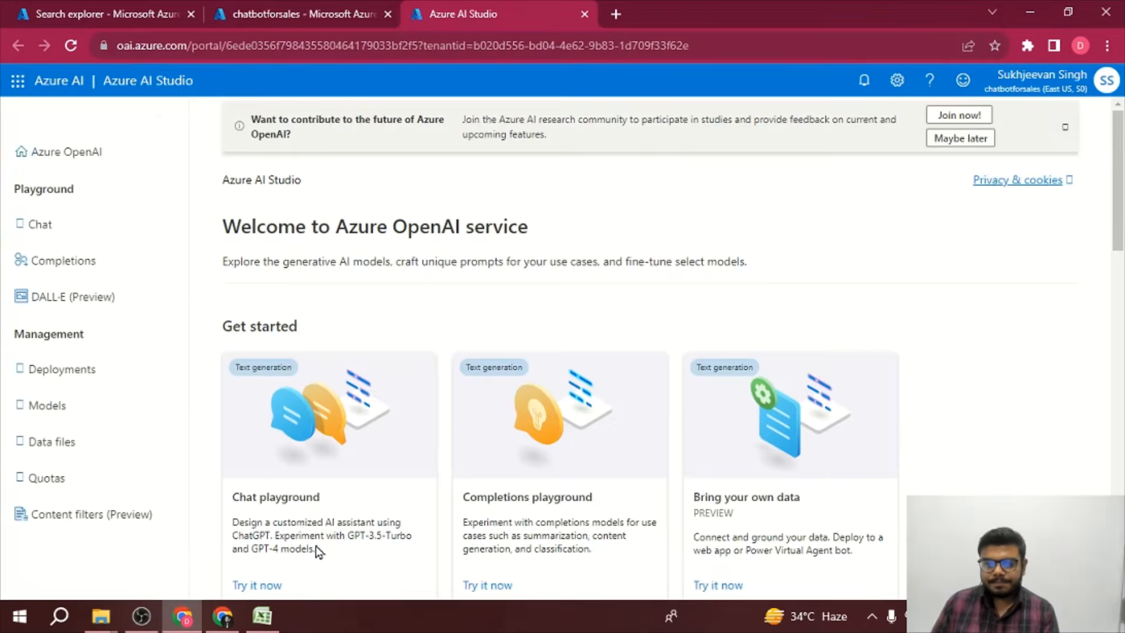
# Step: Open the Deployments page in Azure OpenAI Studio
pyautogui.scroll(-1, 315, 546)
pyautogui.scroll(-2, 316, 551)
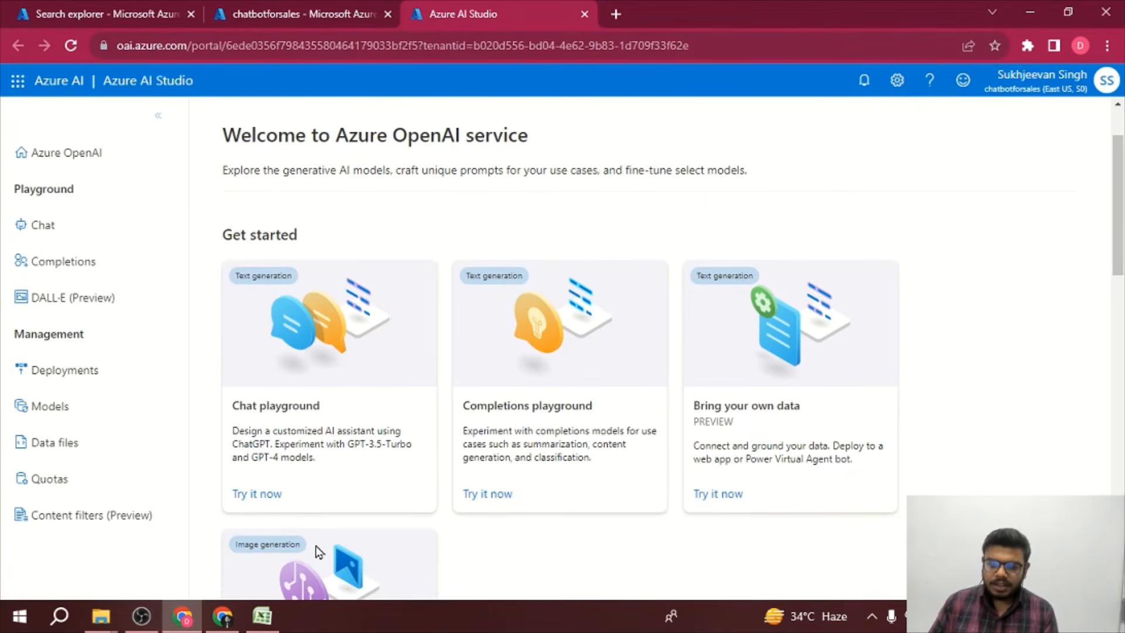
pyautogui.click(65, 384)
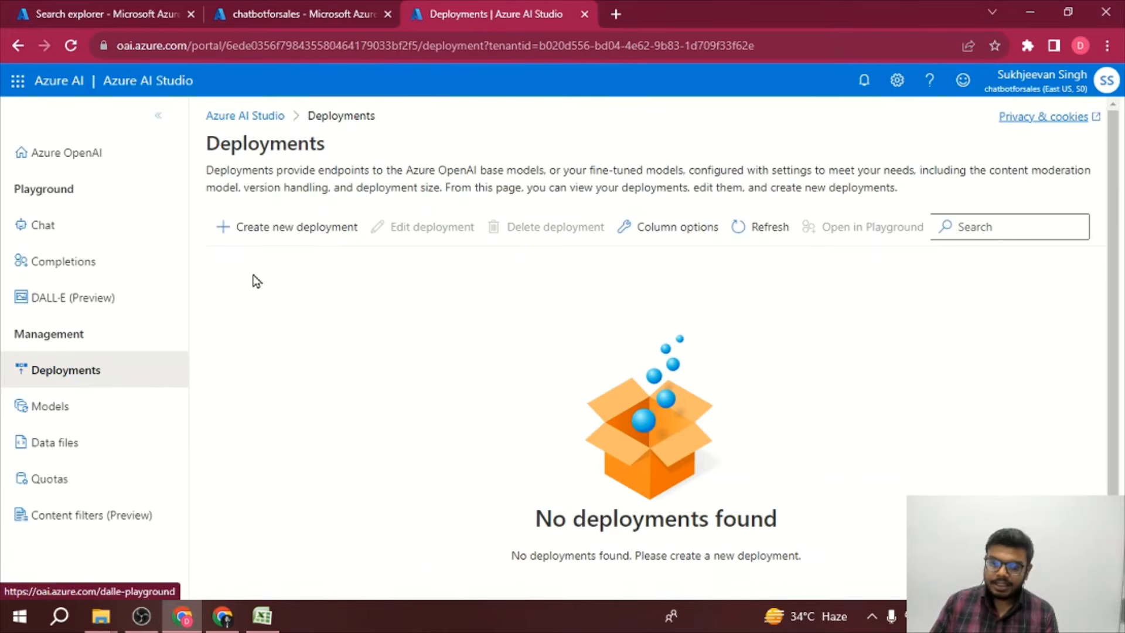
# Step: Deploy the gpt-35-turbo model with version Auto-update to default under the deployment name chatbotforsales
pyautogui.click(283, 231)
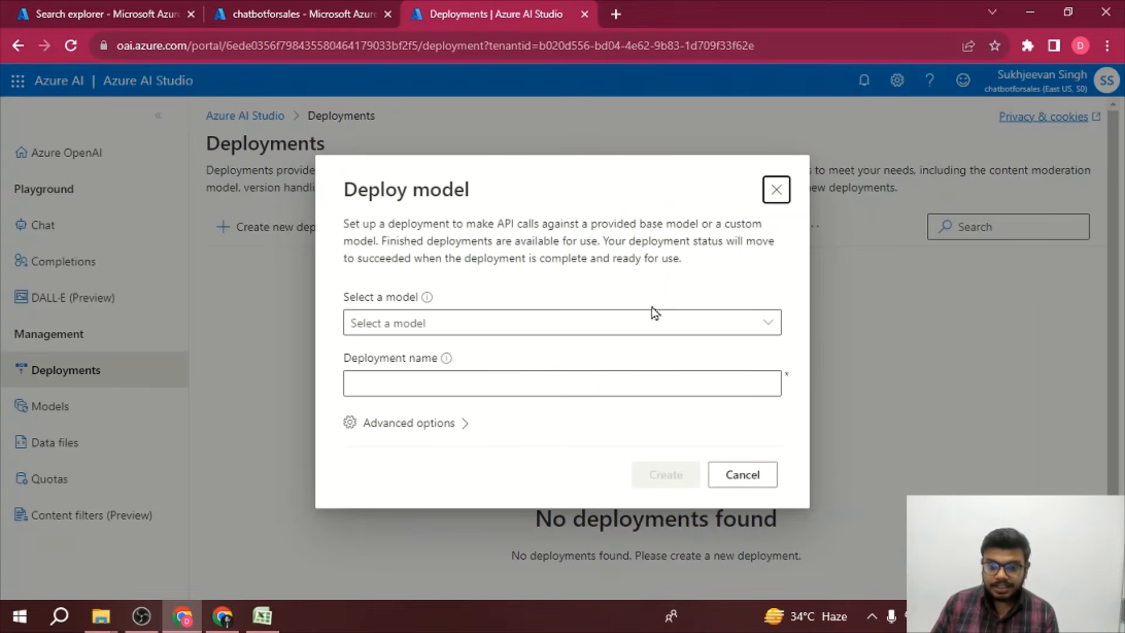
pyautogui.click(667, 326)
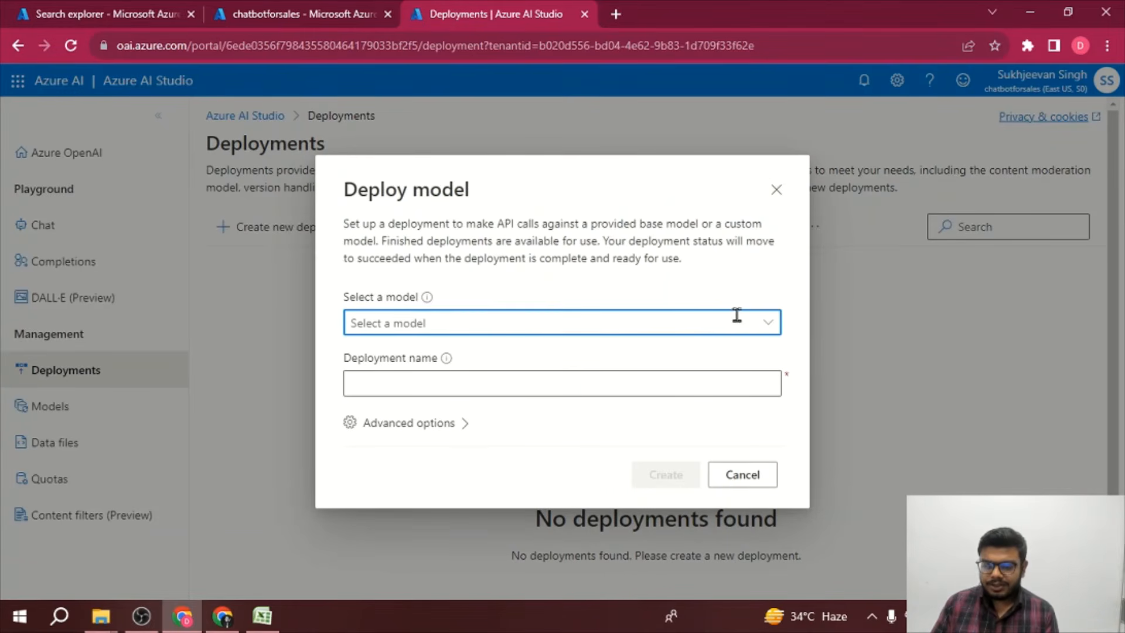
pyautogui.click(761, 324)
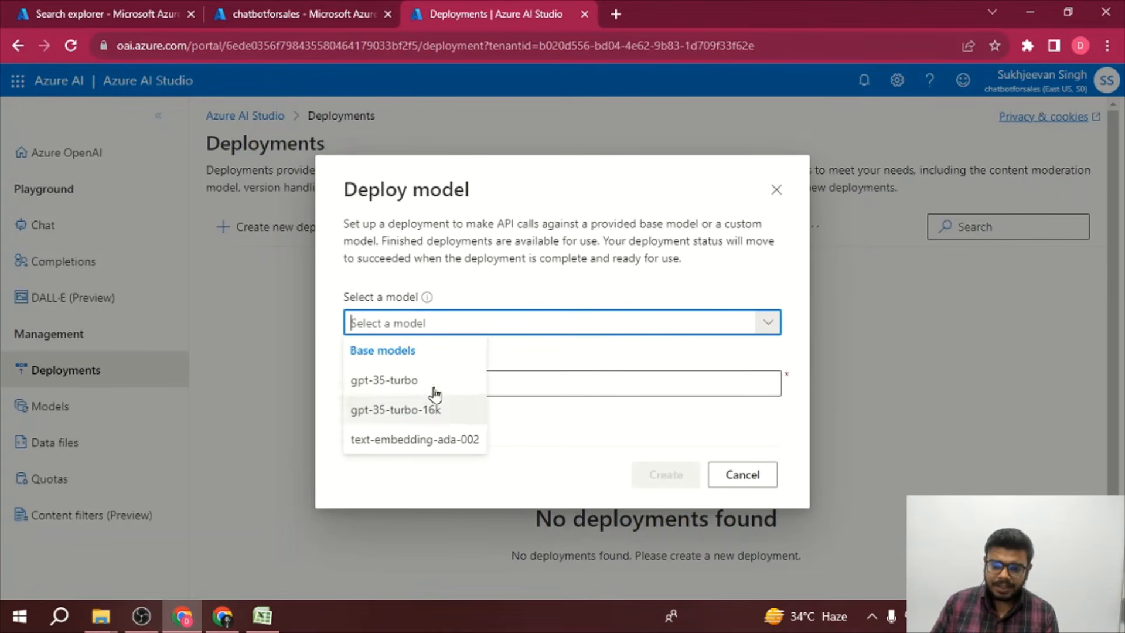
pyautogui.click(410, 382)
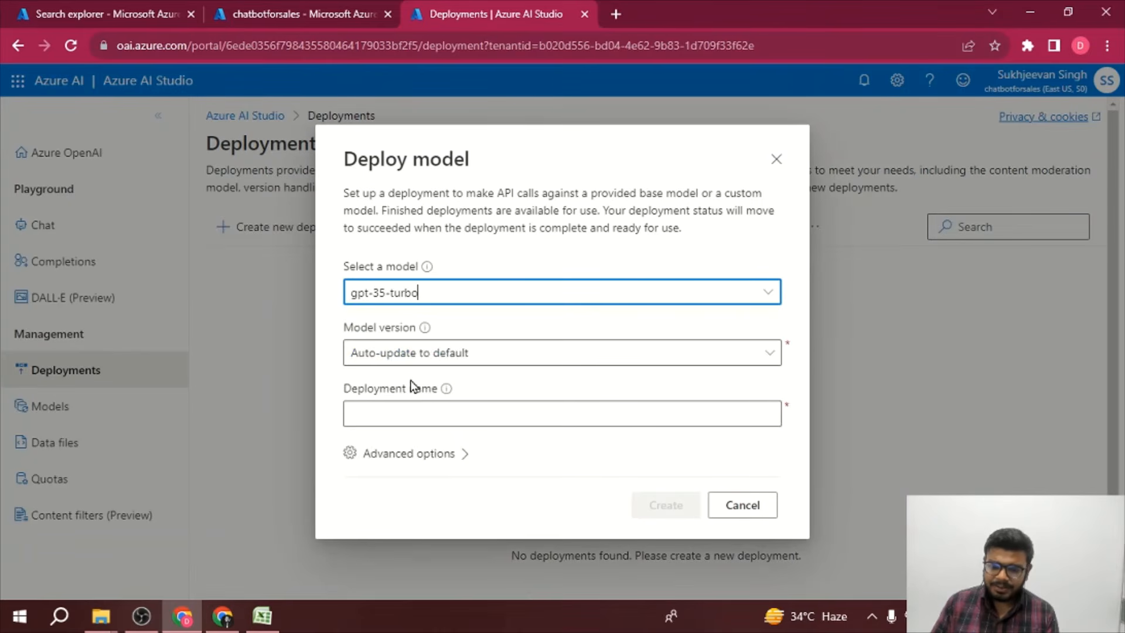
pyautogui.click(543, 362)
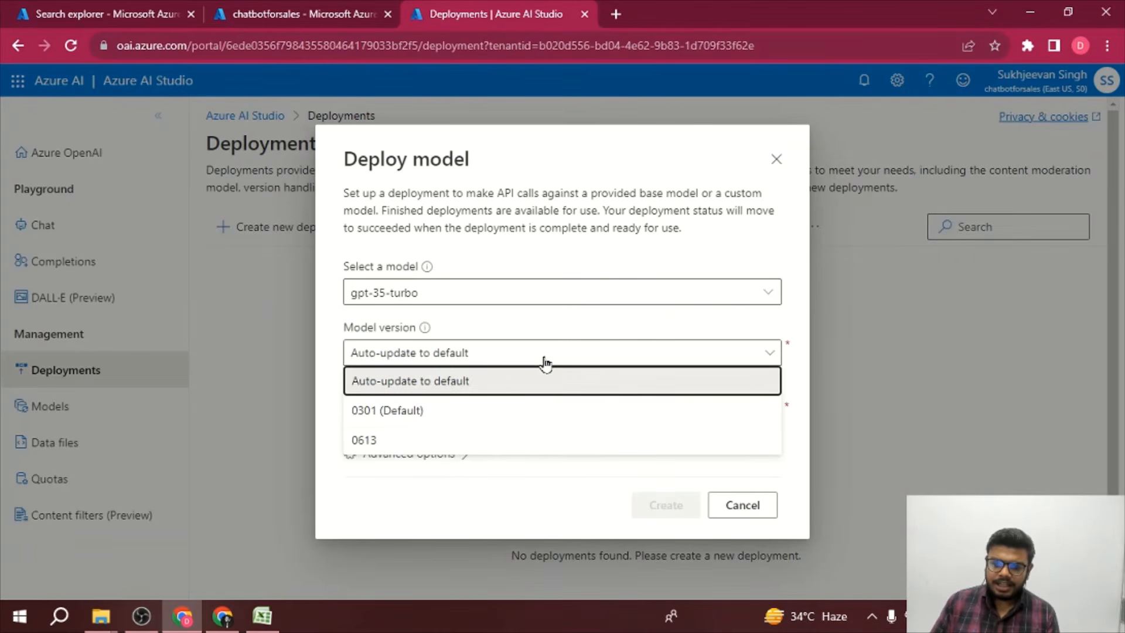
pyautogui.click(449, 393)
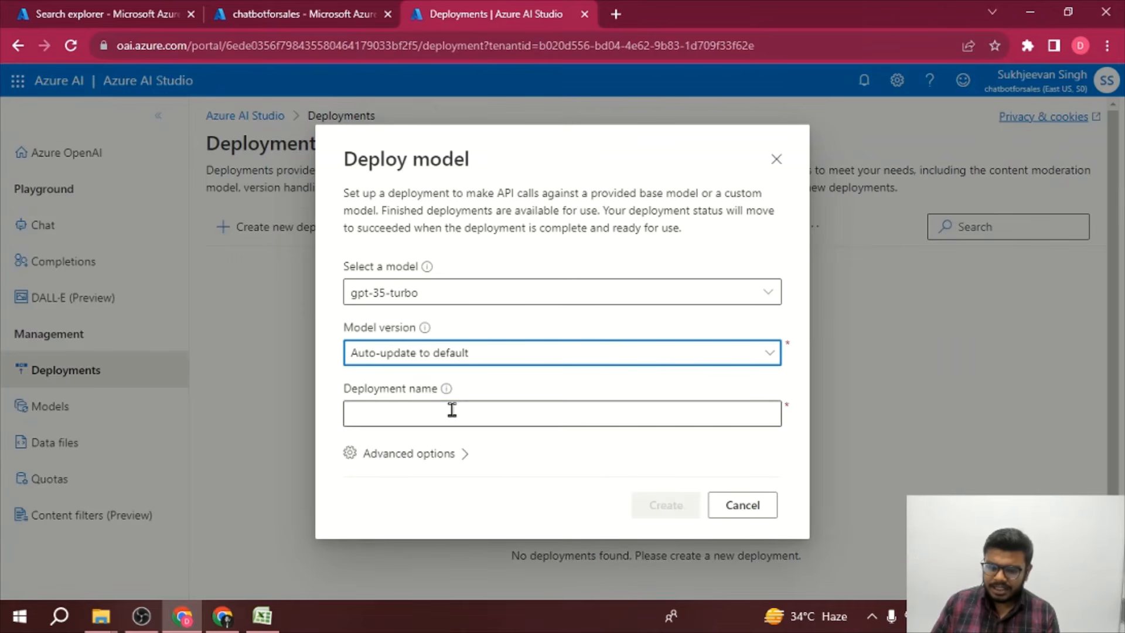
pyautogui.click(451, 410)
pyautogui.write('chat')
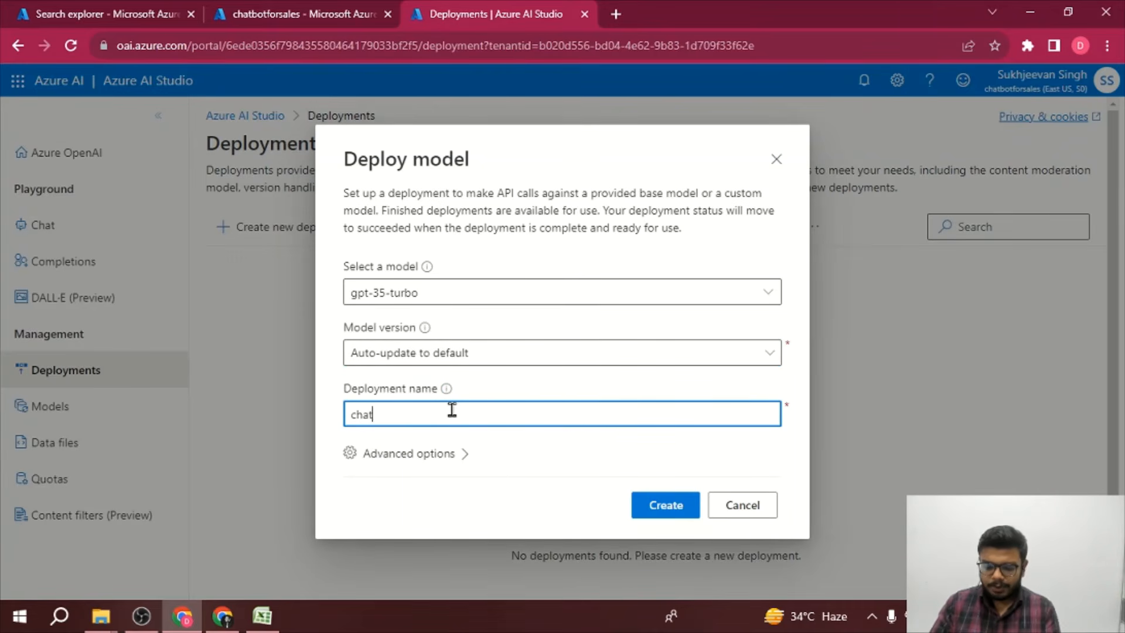
pyautogui.write('botforsales')
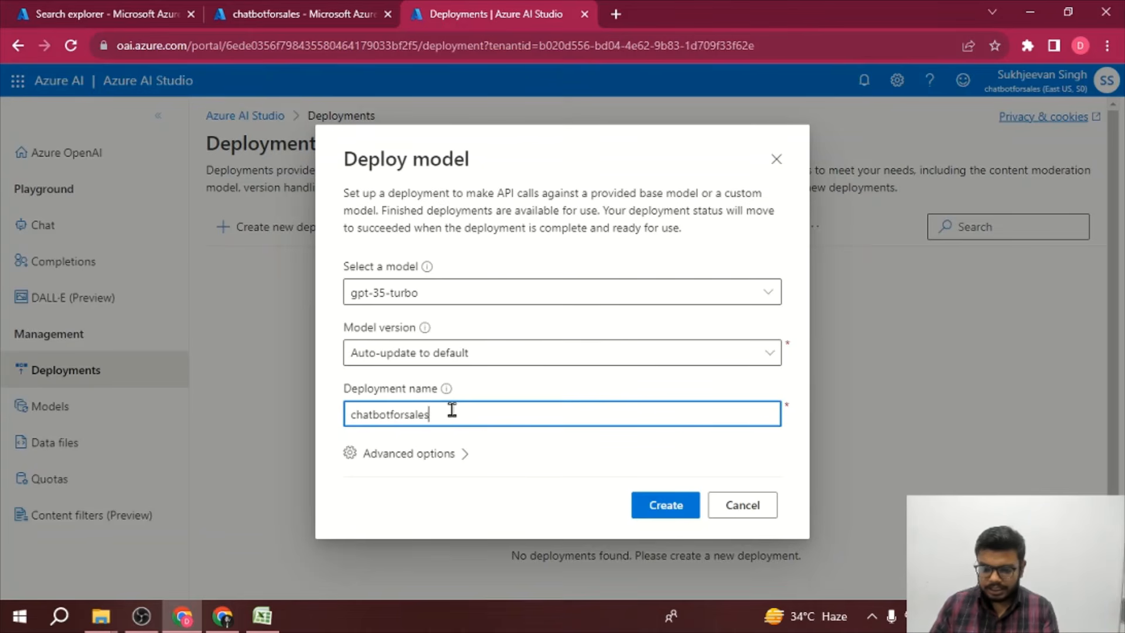
pyautogui.click(656, 511)
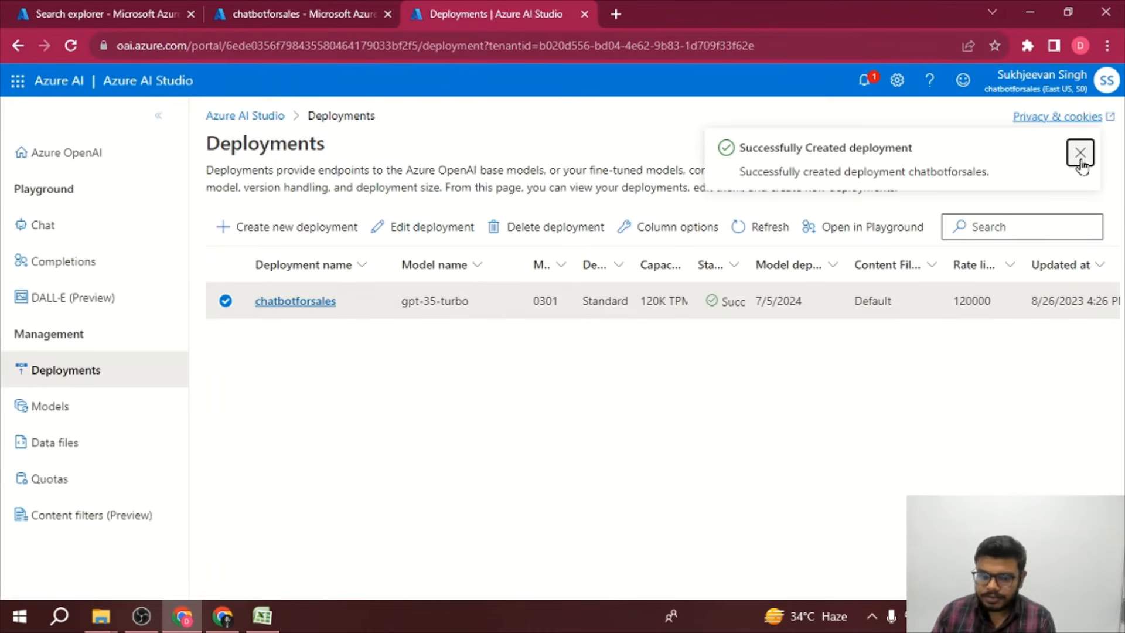
# Step: Open the chatbotforsales deployment's details and open it in the Chat playground
pyautogui.click(1080, 152)
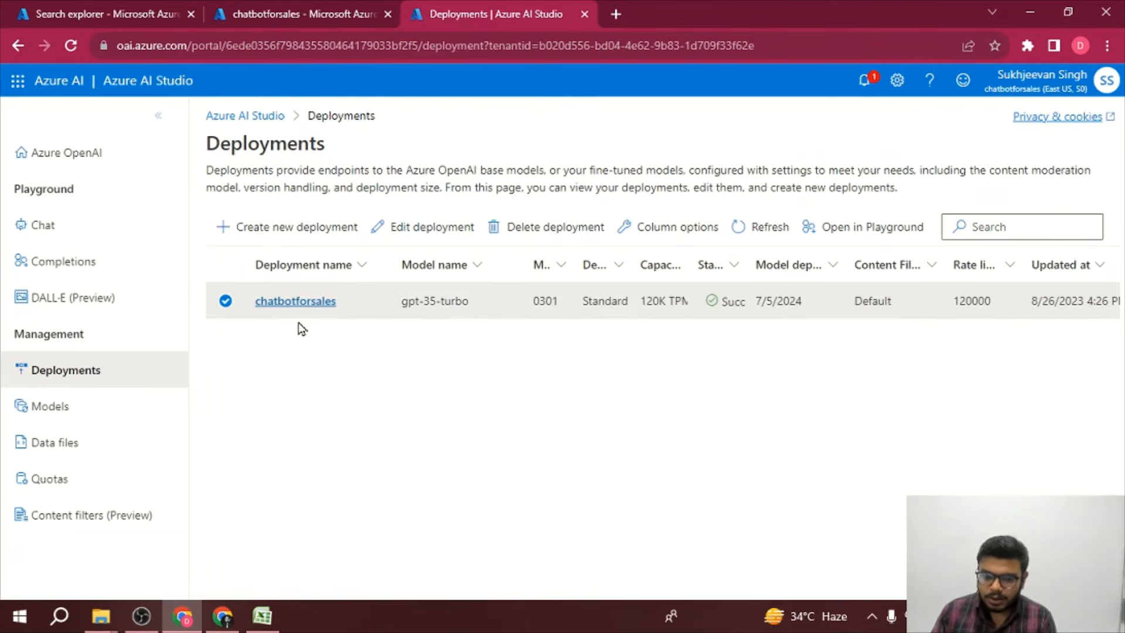
pyautogui.click(301, 304)
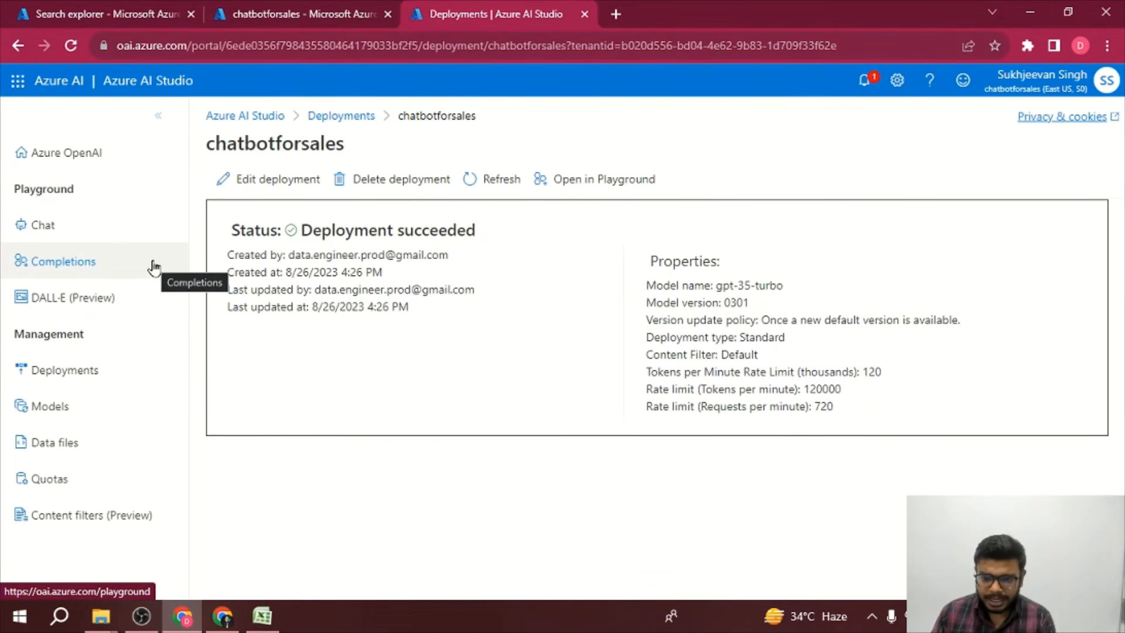
pyautogui.click(584, 187)
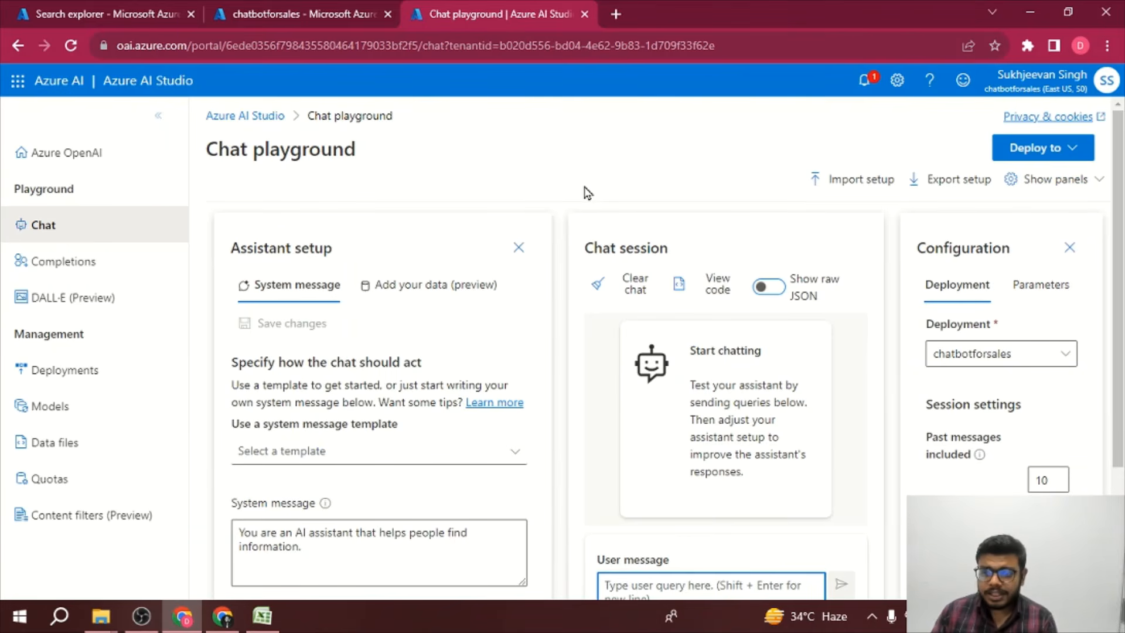
# Step: Start adding your own data in the chat playground and choose Azure Cognitive Search as the data source
pyautogui.scroll(-2, 716, 522)
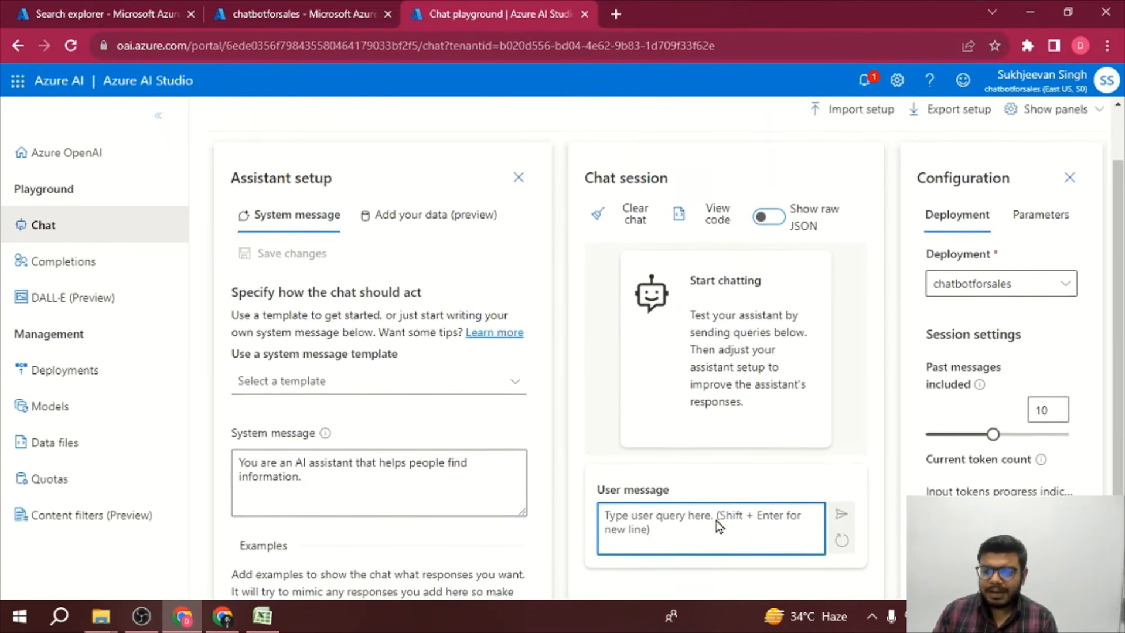
pyautogui.scroll(-1, 716, 521)
pyautogui.scroll(2, 716, 521)
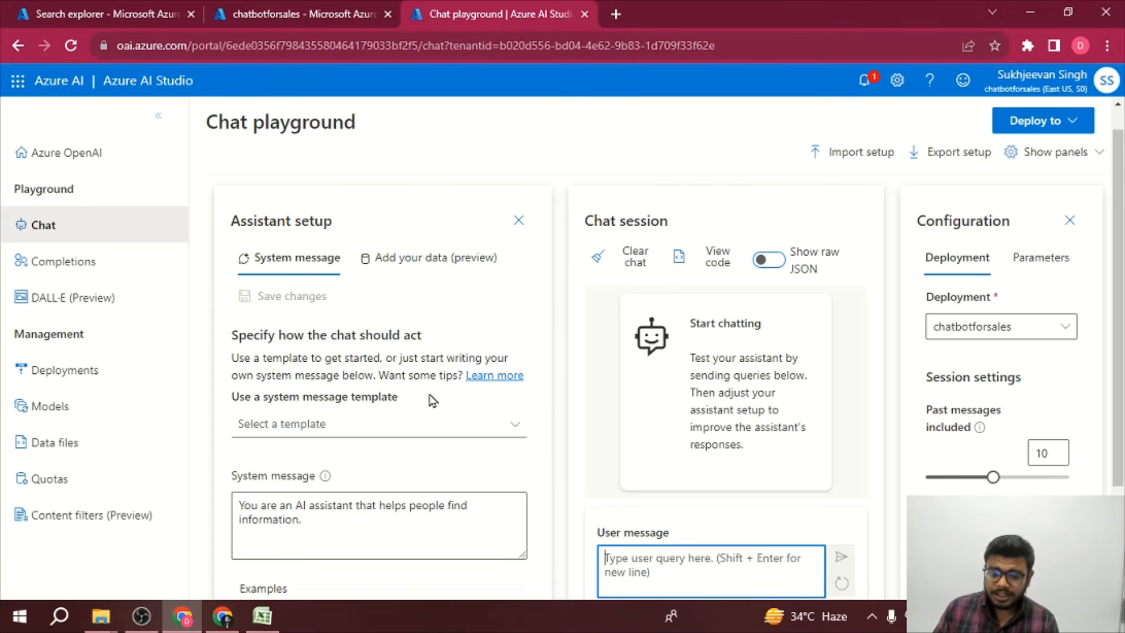
pyautogui.scroll(-1, 451, 484)
pyautogui.scroll(2, 436, 273)
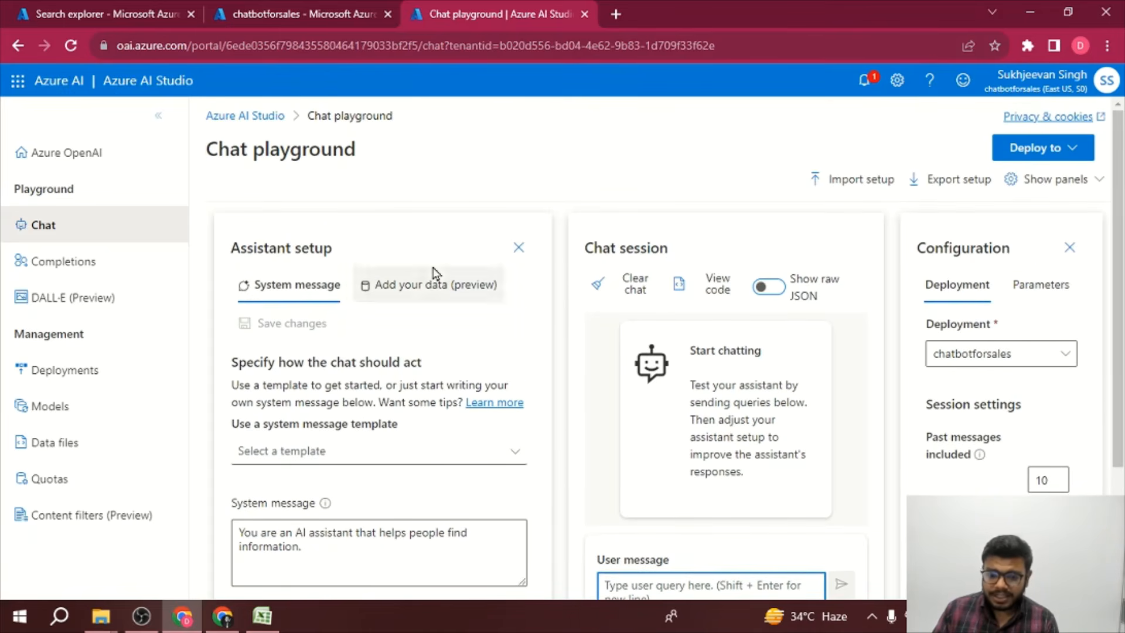
pyautogui.click(428, 299)
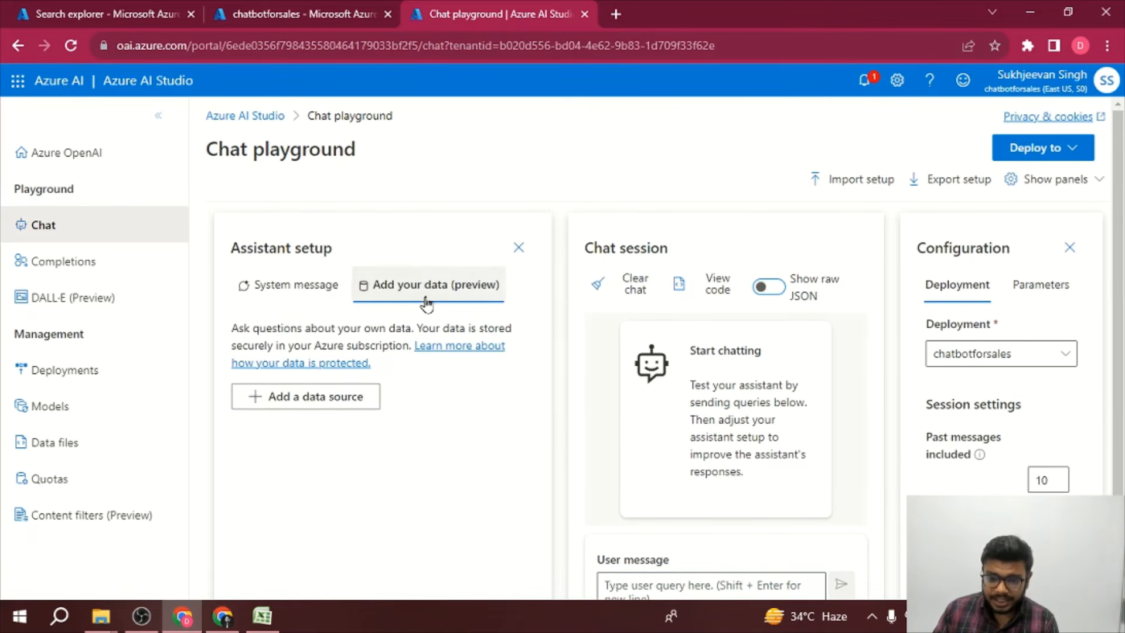
pyautogui.click(319, 406)
pyautogui.click(471, 286)
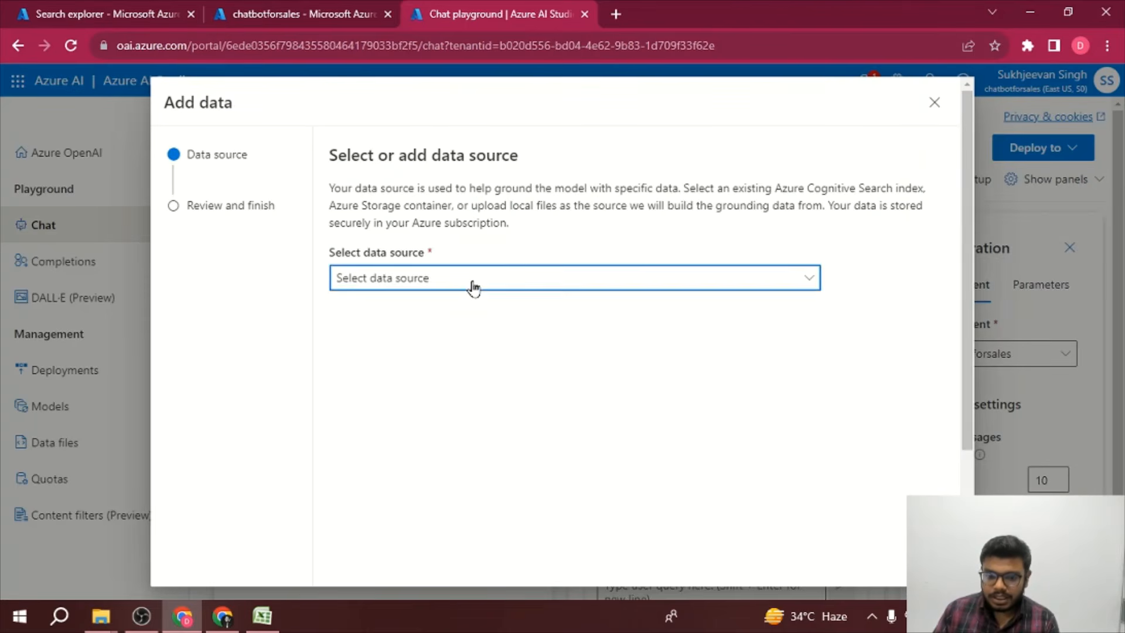
pyautogui.click(420, 314)
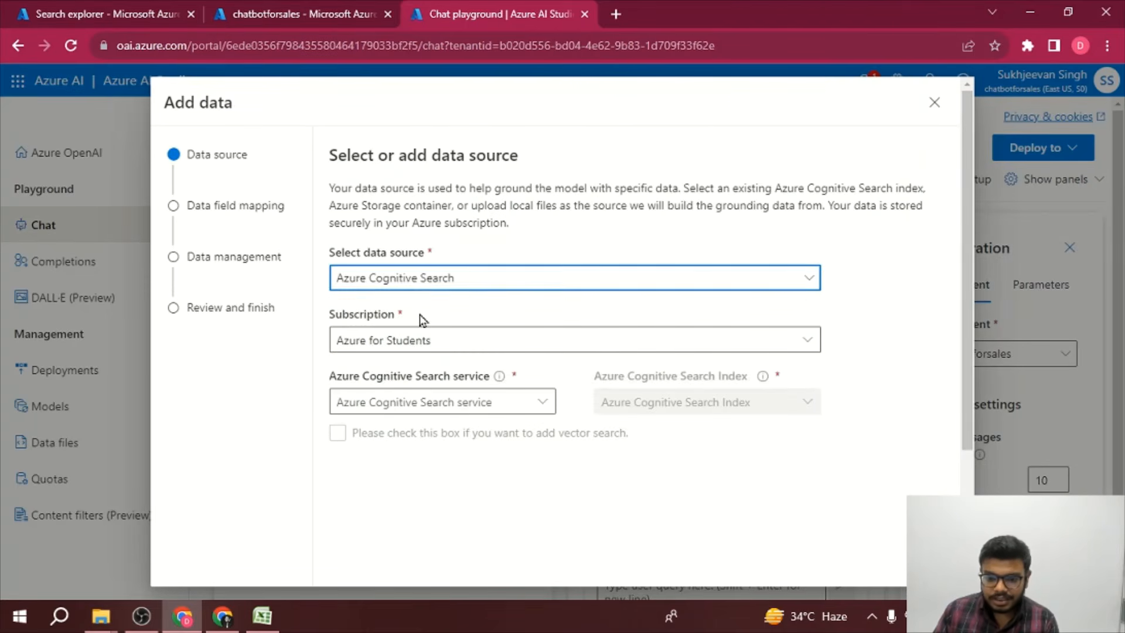
# Step: Choose cognitivesearchforchatbot as the Azure Cognitive Search service and acknowledge the search usage charges
pyautogui.scroll(-1, 420, 314)
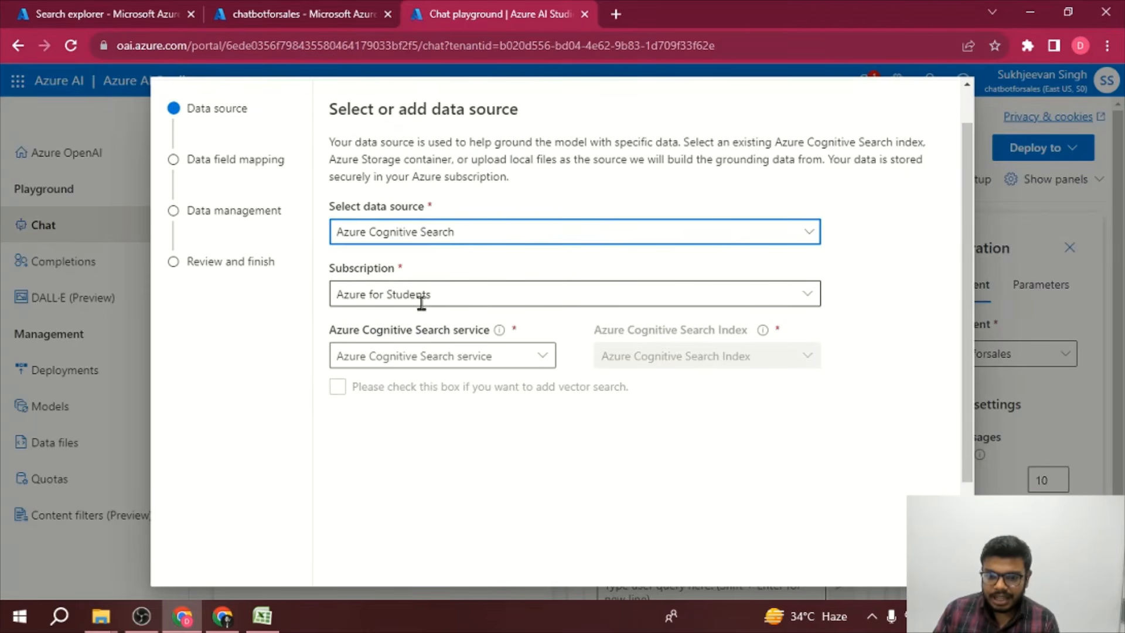
pyautogui.click(474, 358)
pyautogui.click(540, 358)
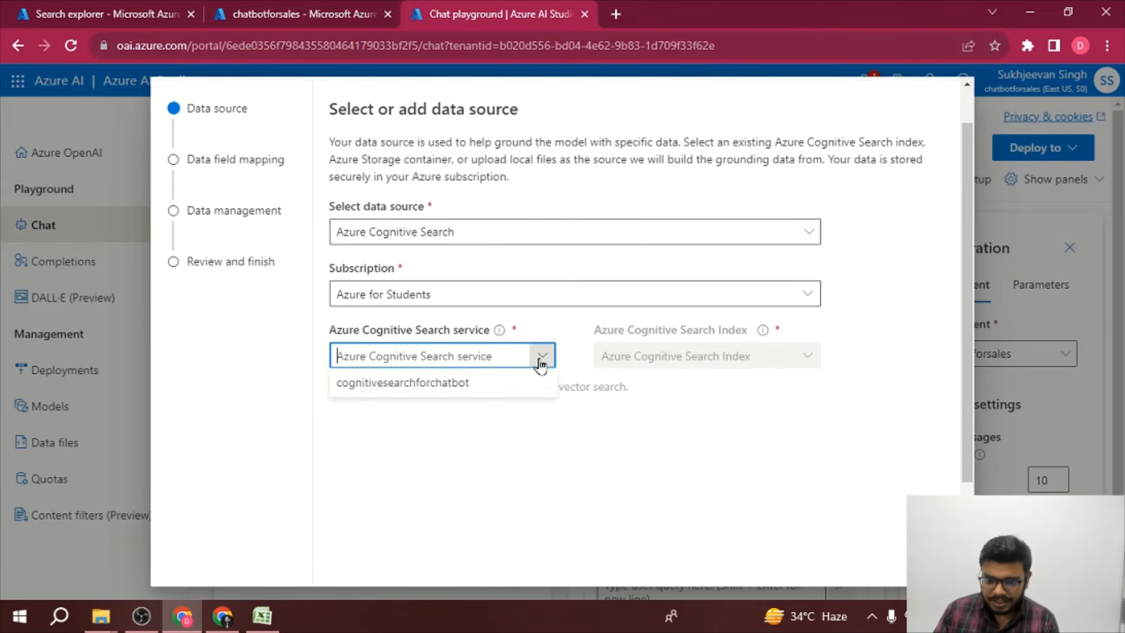
pyautogui.click(501, 385)
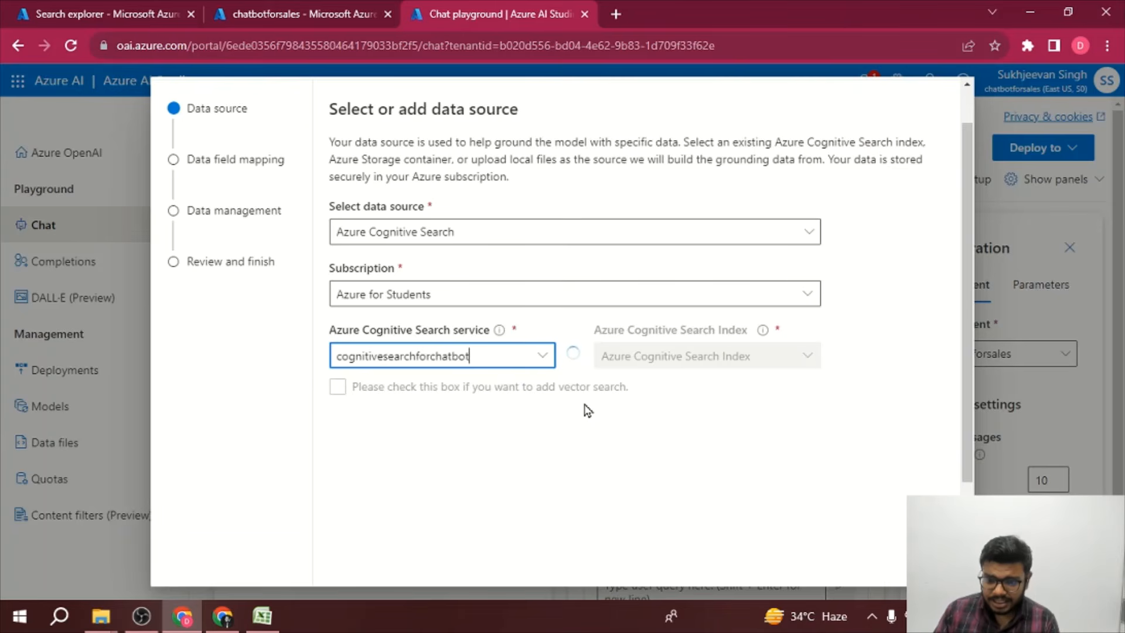
pyautogui.scroll(-1, 588, 410)
pyautogui.scroll(-3, 586, 410)
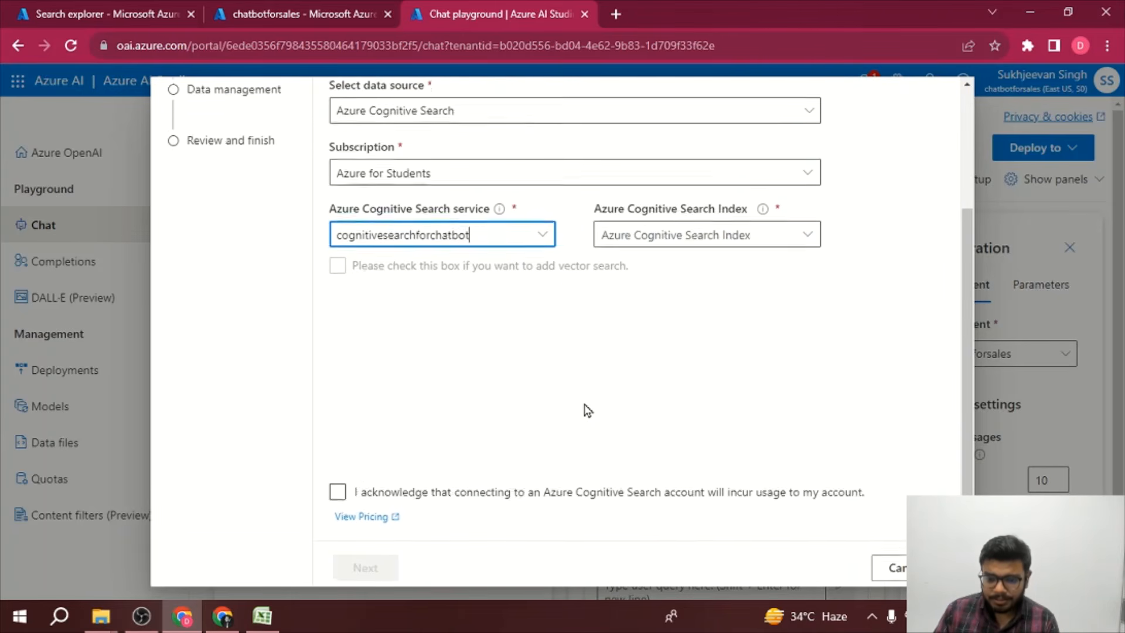
pyautogui.click(337, 486)
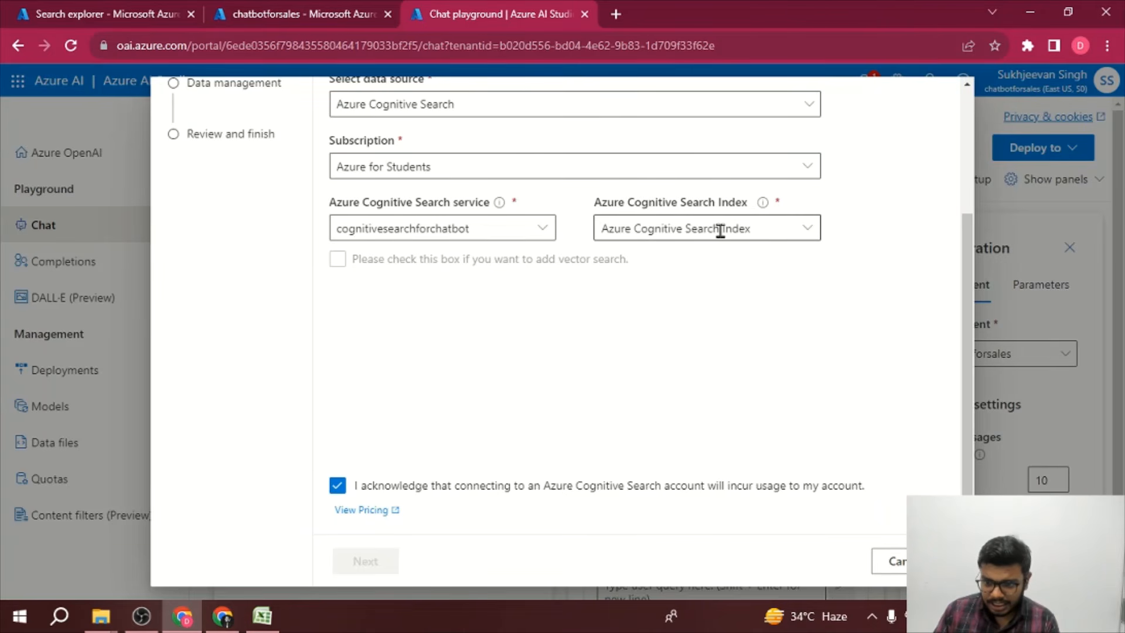
# Step: Select azureblob-index as the Azure Cognitive Search index and continue to field mapping
pyautogui.click(814, 230)
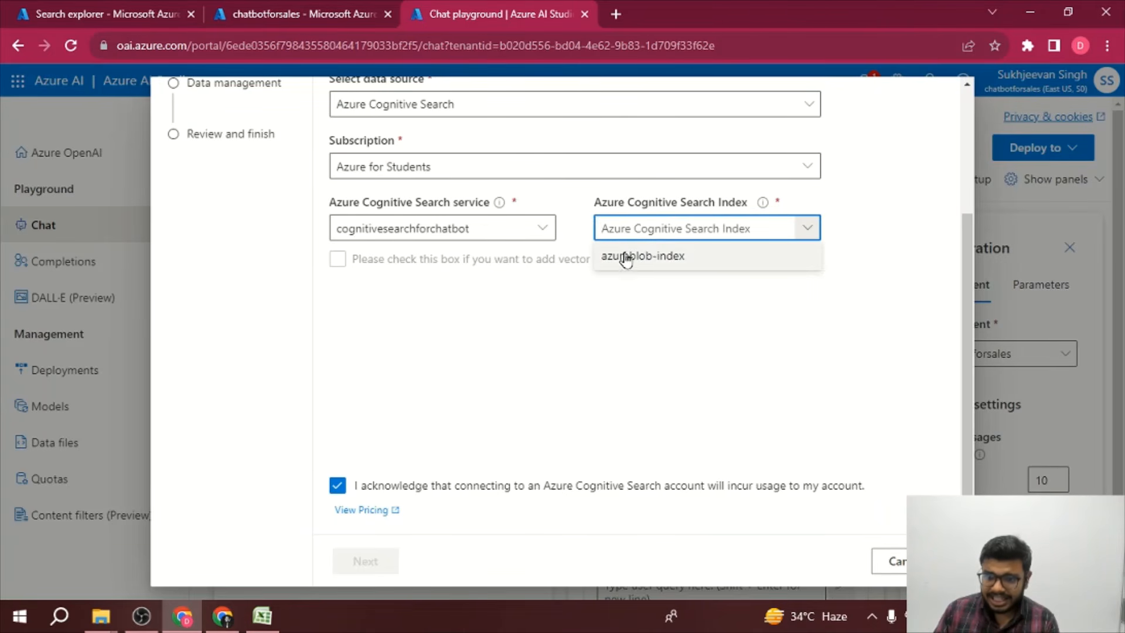
pyautogui.click(648, 259)
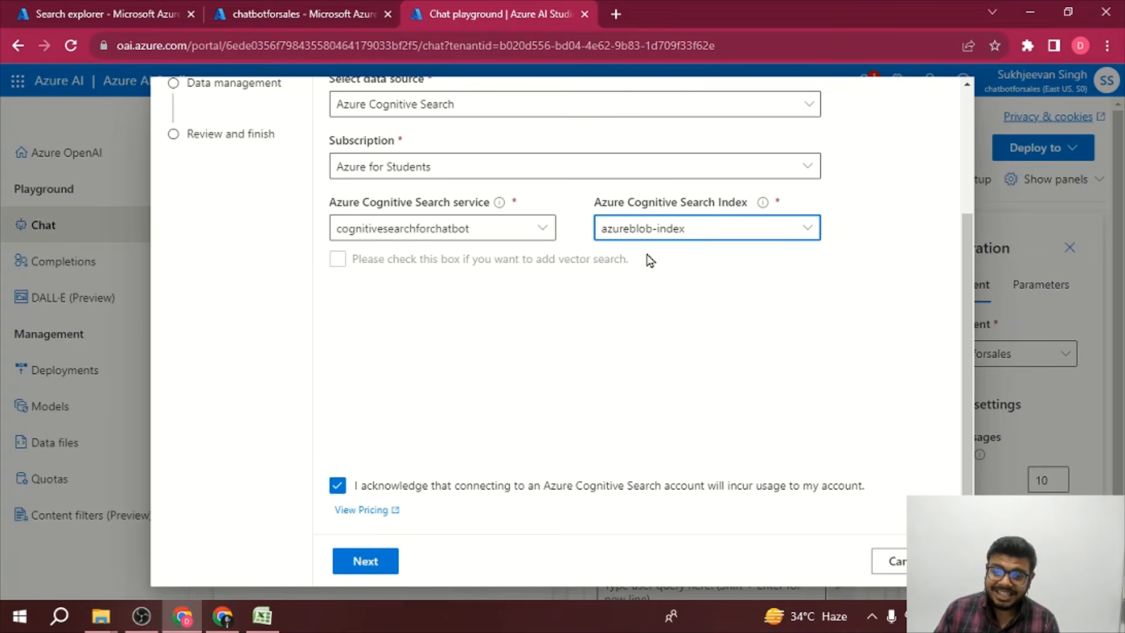
pyautogui.click(392, 566)
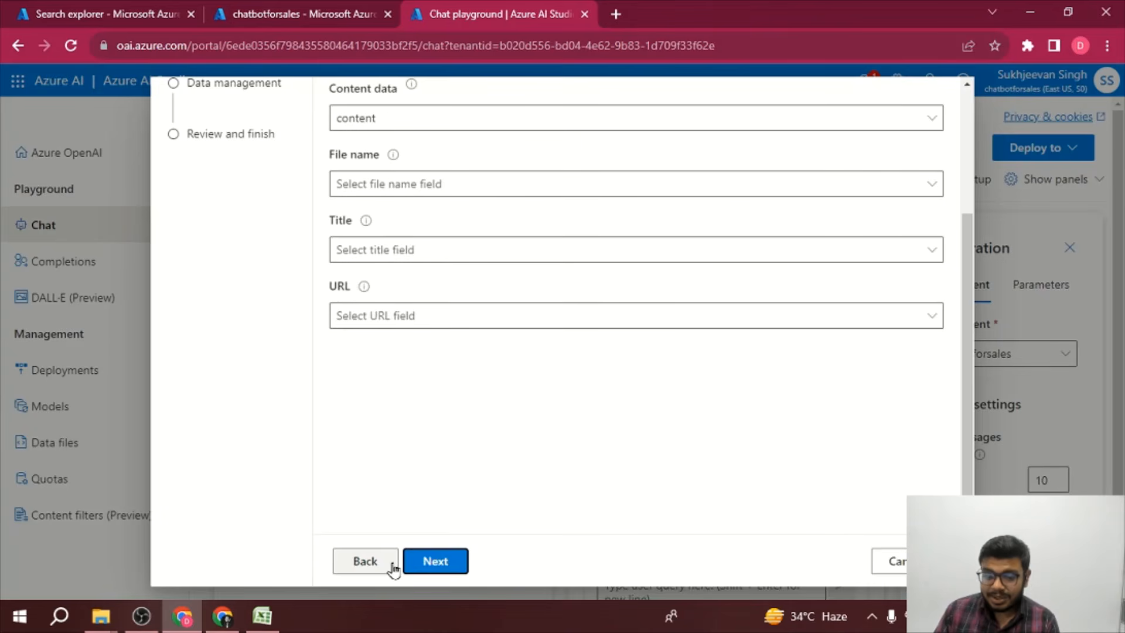
# Step: Keep content as the content data field mapping and continue to data management
pyautogui.scroll(3, 498, 443)
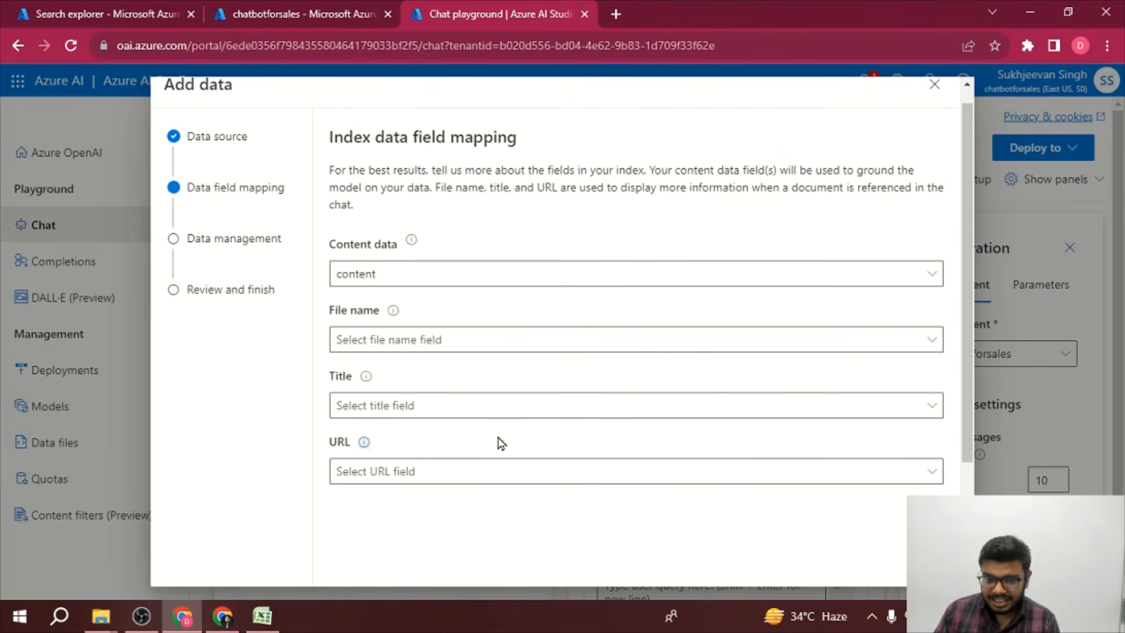
pyautogui.scroll(-3, 499, 443)
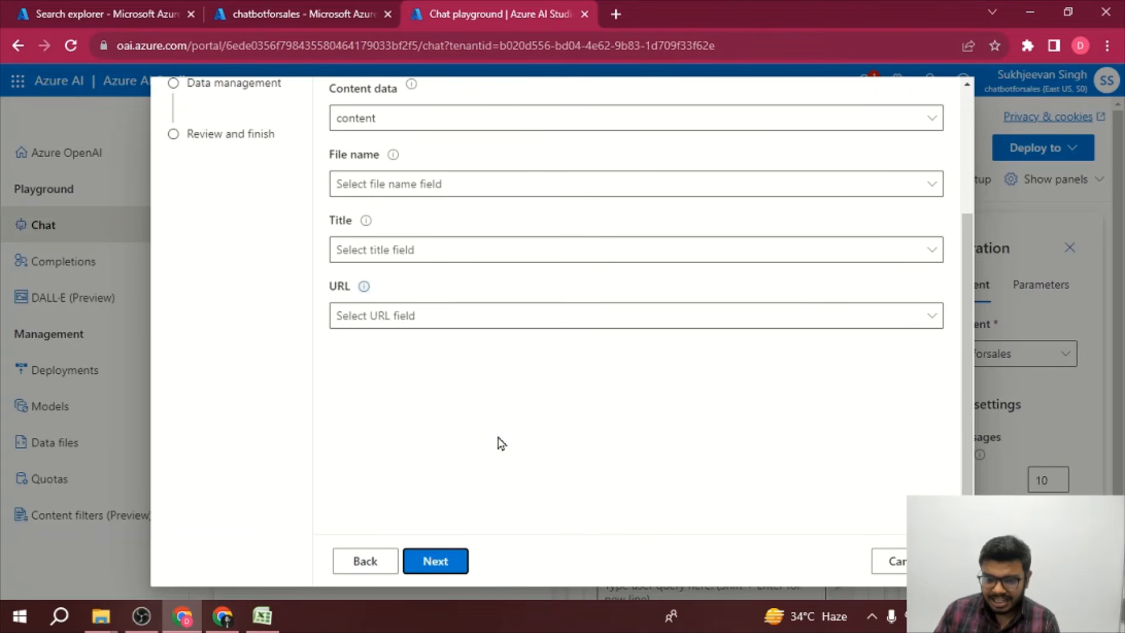
pyautogui.click(445, 561)
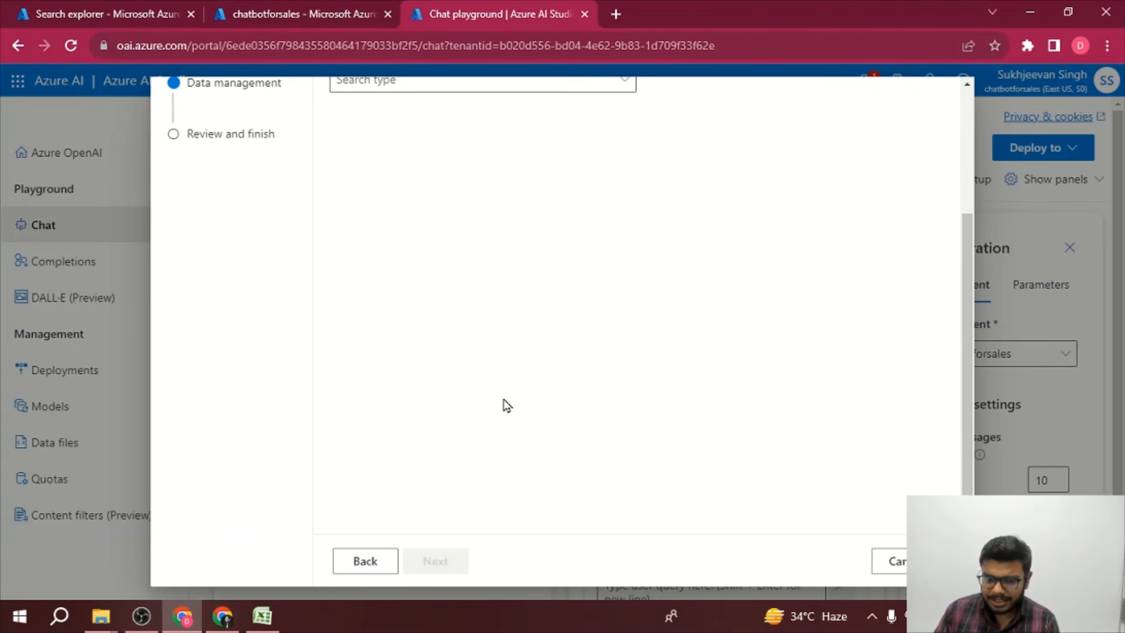
# Step: Set the search type to Simple in data management
pyautogui.scroll(3, 502, 402)
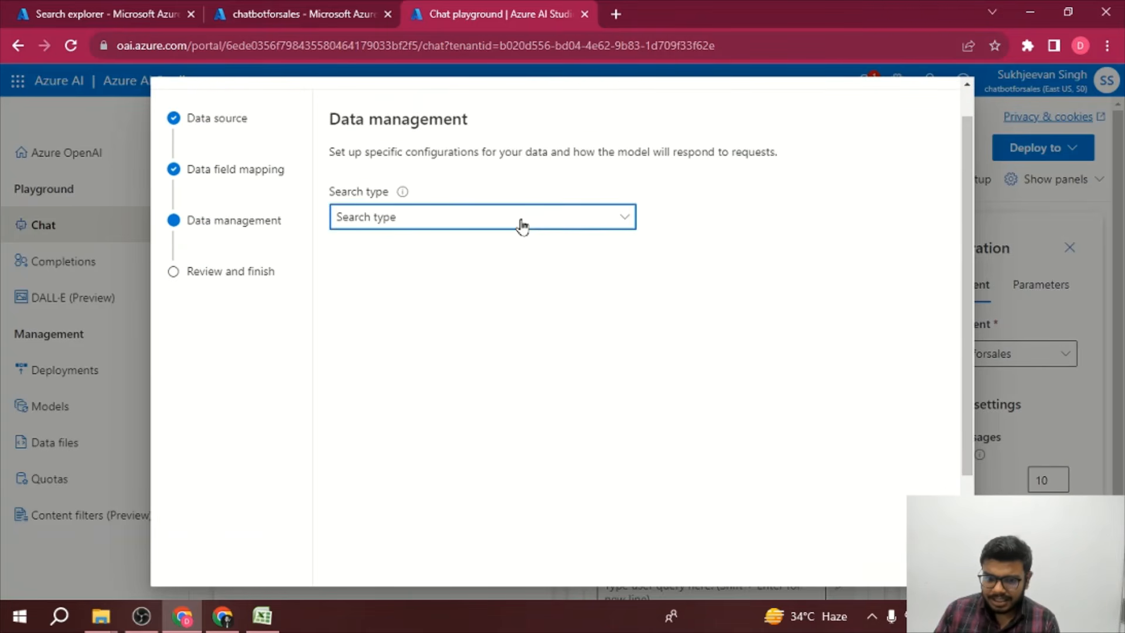
pyautogui.click(521, 221)
pyautogui.click(508, 271)
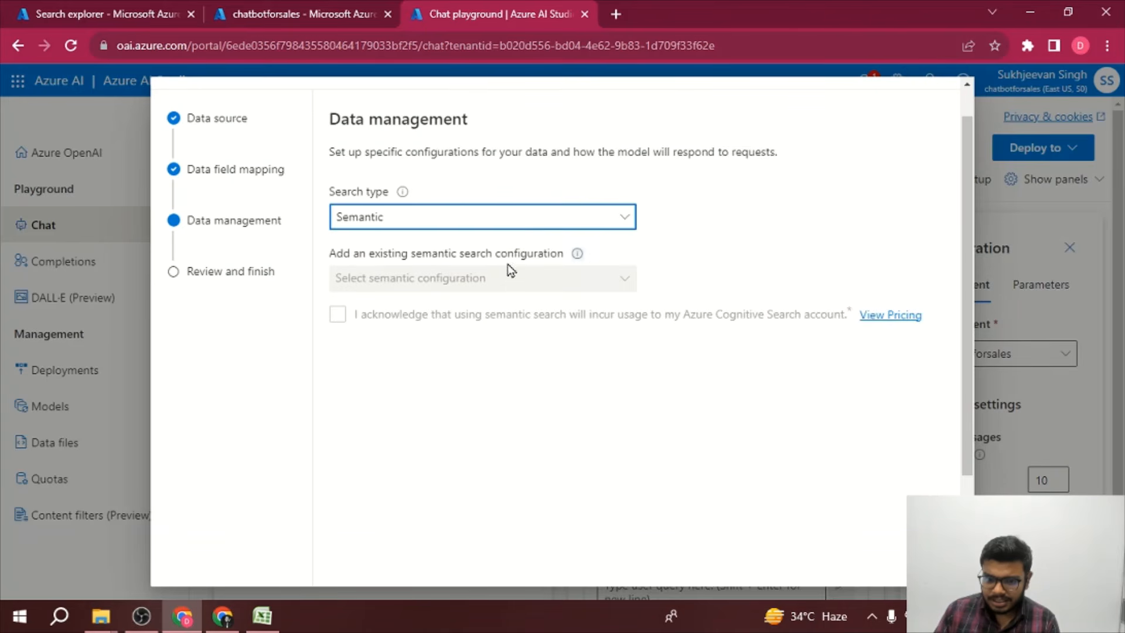
pyautogui.click(502, 221)
pyautogui.click(496, 246)
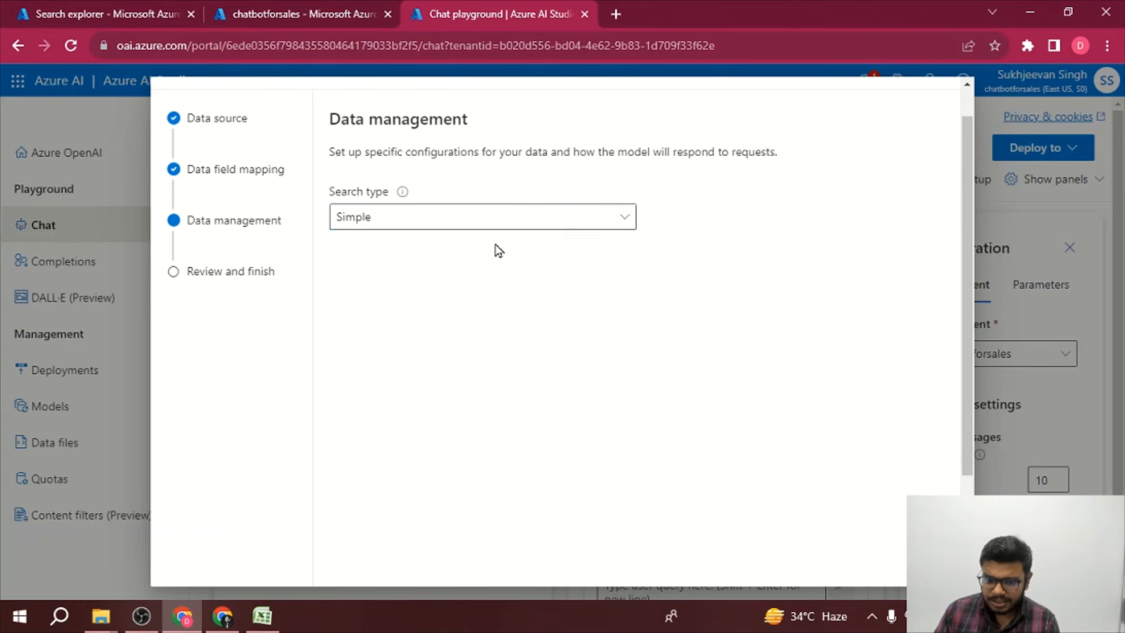
# Step: Review the data connection settings and save them to the chat playground
pyautogui.scroll(-3, 496, 249)
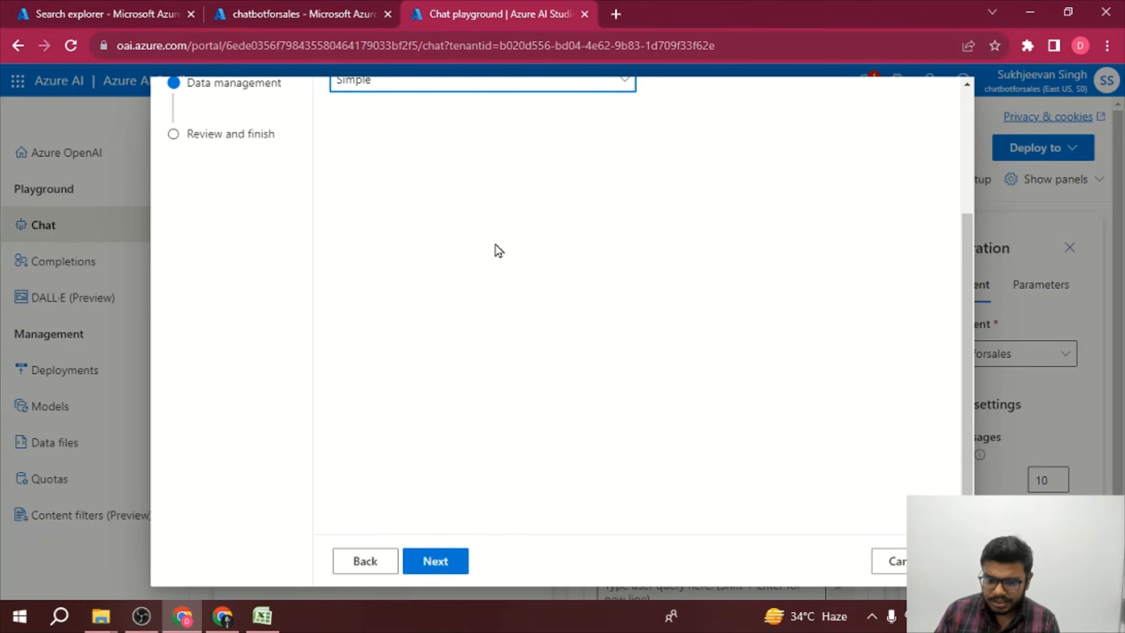
pyautogui.click(442, 556)
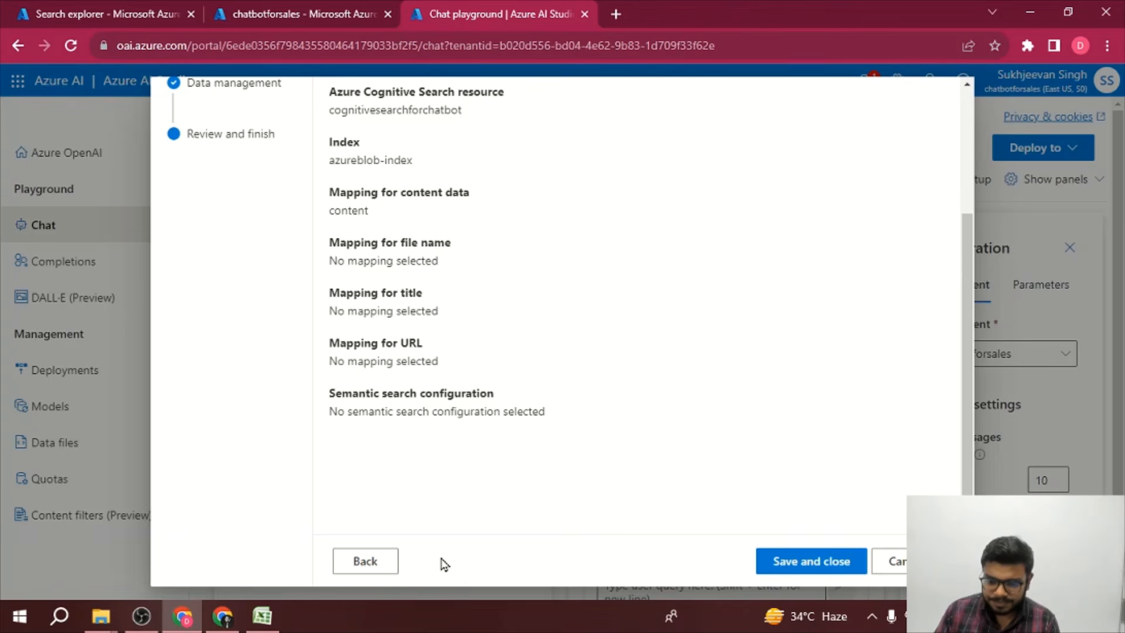
pyautogui.click(846, 567)
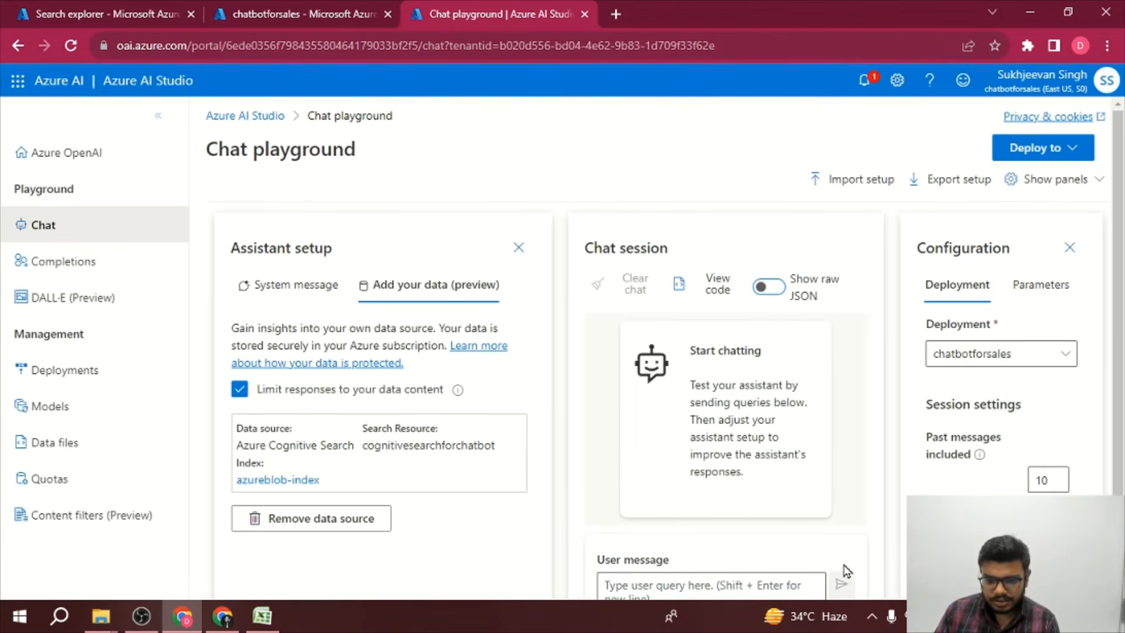
# Step: Send the message "Hi buddy" in the chat session
pyautogui.scroll(-1, 439, 519)
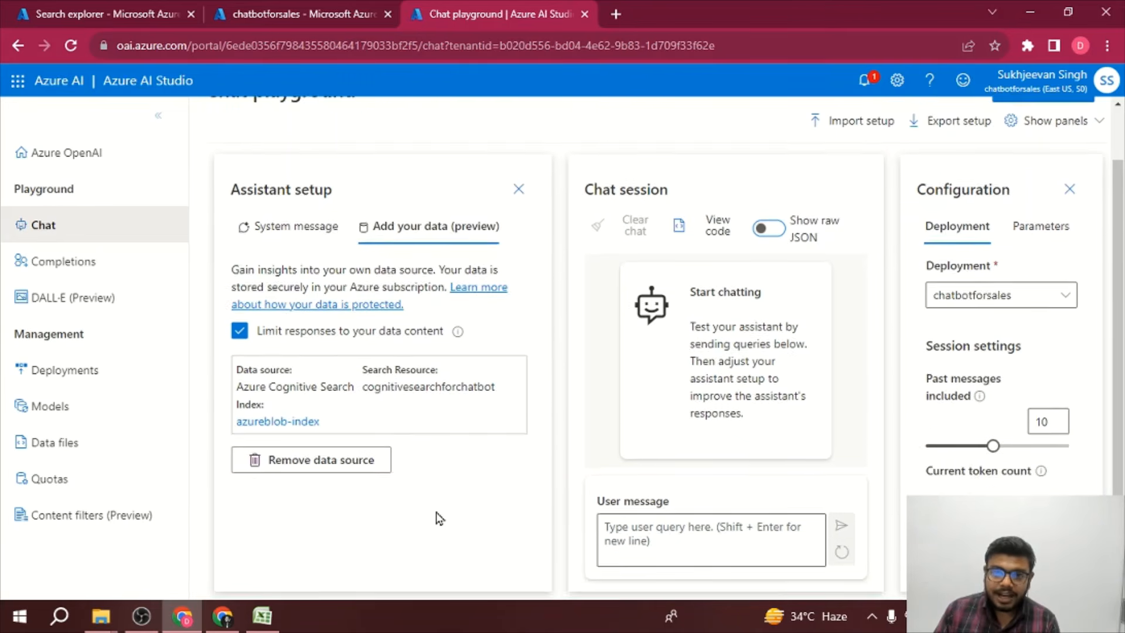
pyautogui.scroll(1, 439, 519)
pyautogui.scroll(-1, 440, 519)
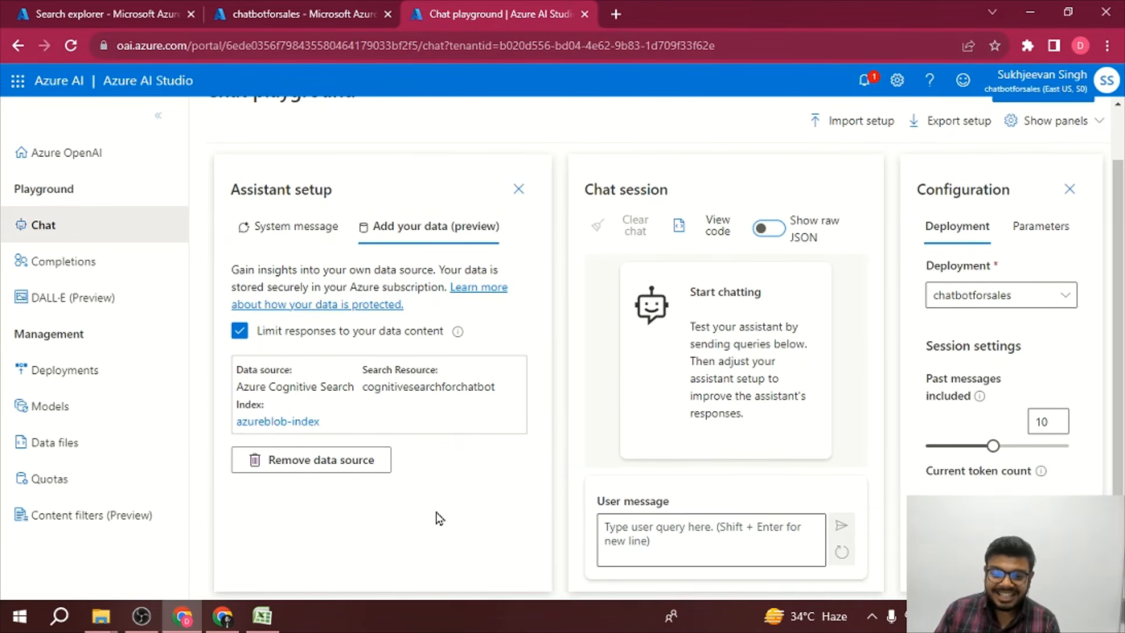
pyautogui.click(704, 534)
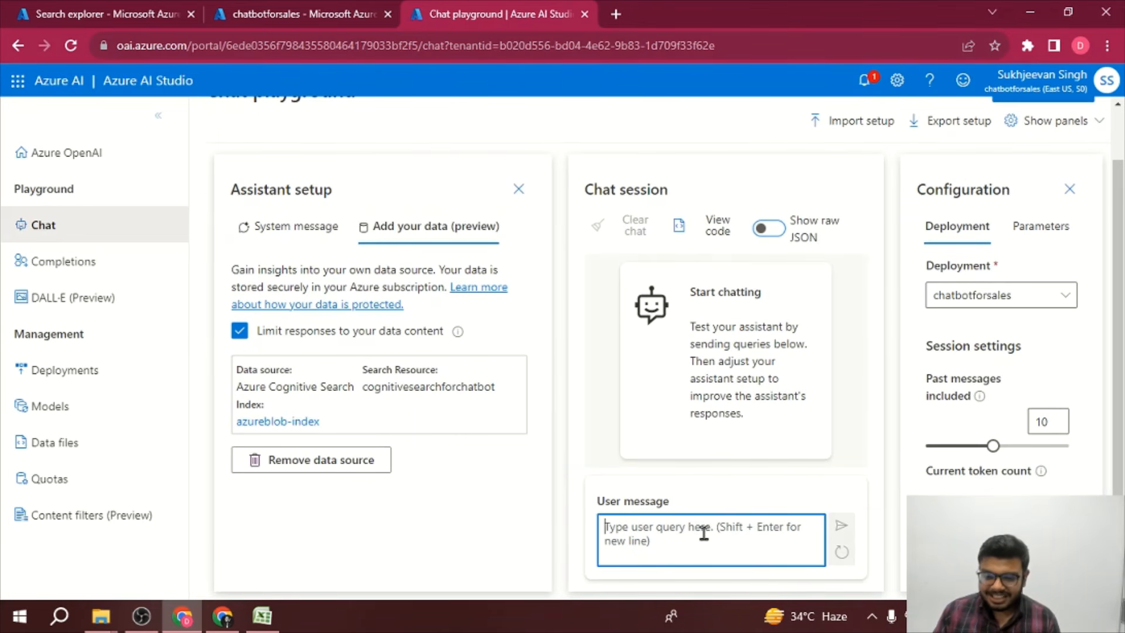
pyautogui.write('Hi buddy')
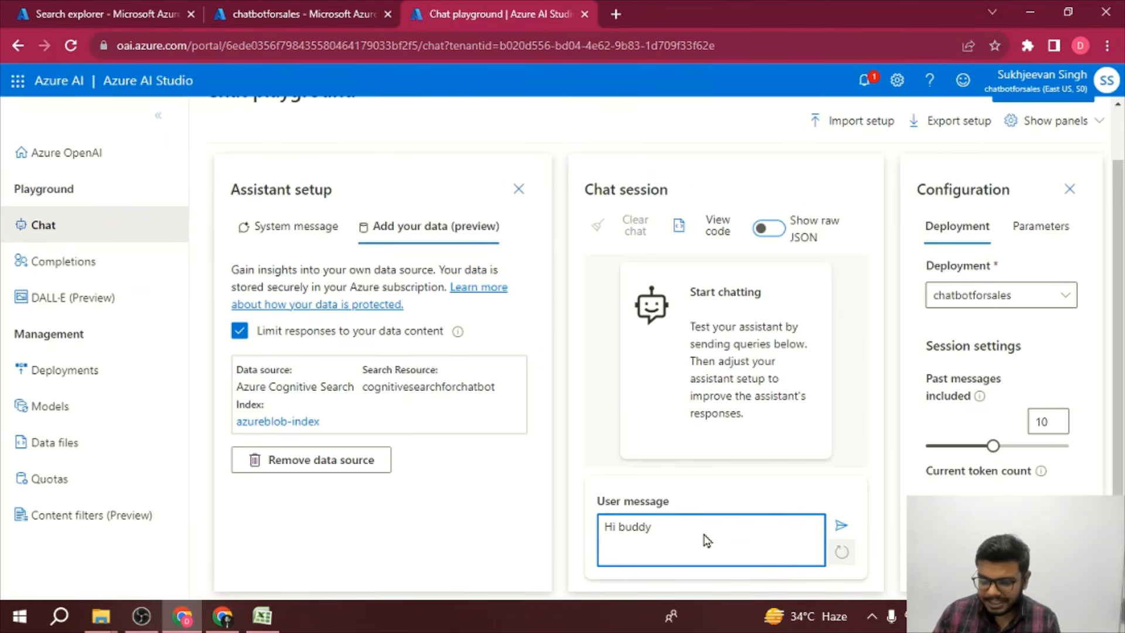
pyautogui.press('Return')
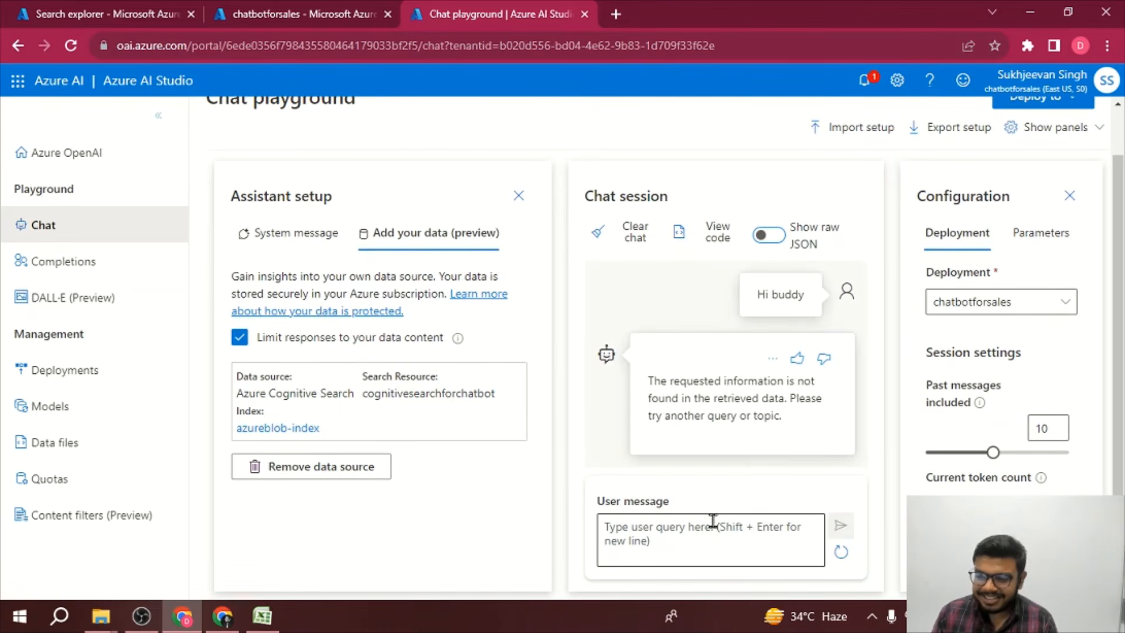
# Step: Send the message "Hi bot" in the chat session
pyautogui.click(699, 544)
pyautogui.write('H')
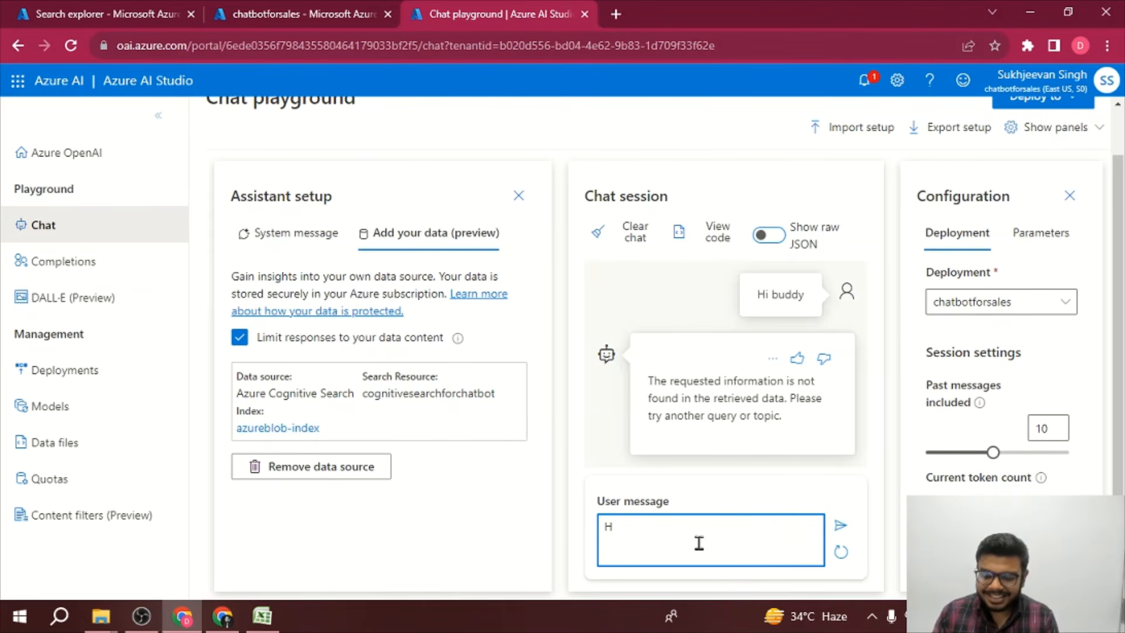
pyautogui.write('i bot')
pyautogui.press('Return')
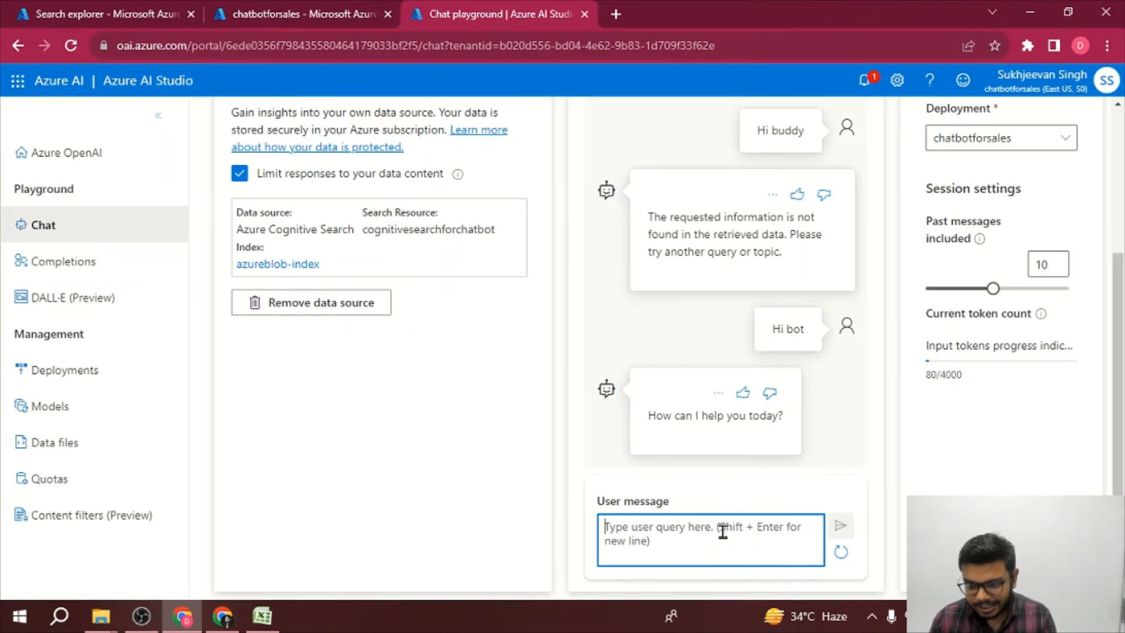
pyautogui.write('What')
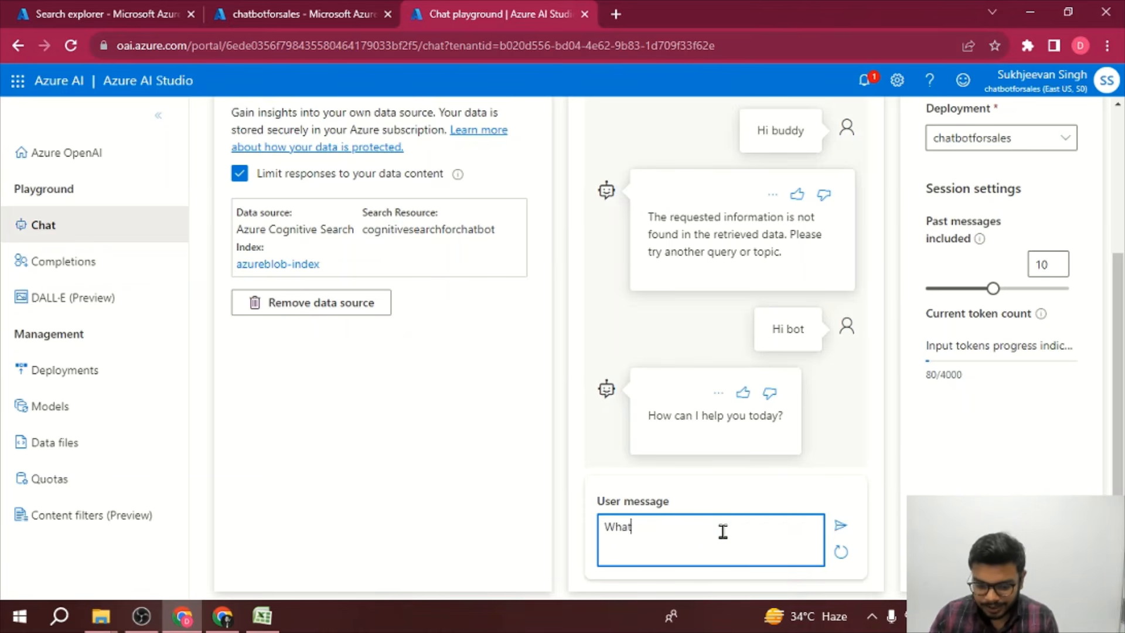
pyautogui.write(' was sales fro')
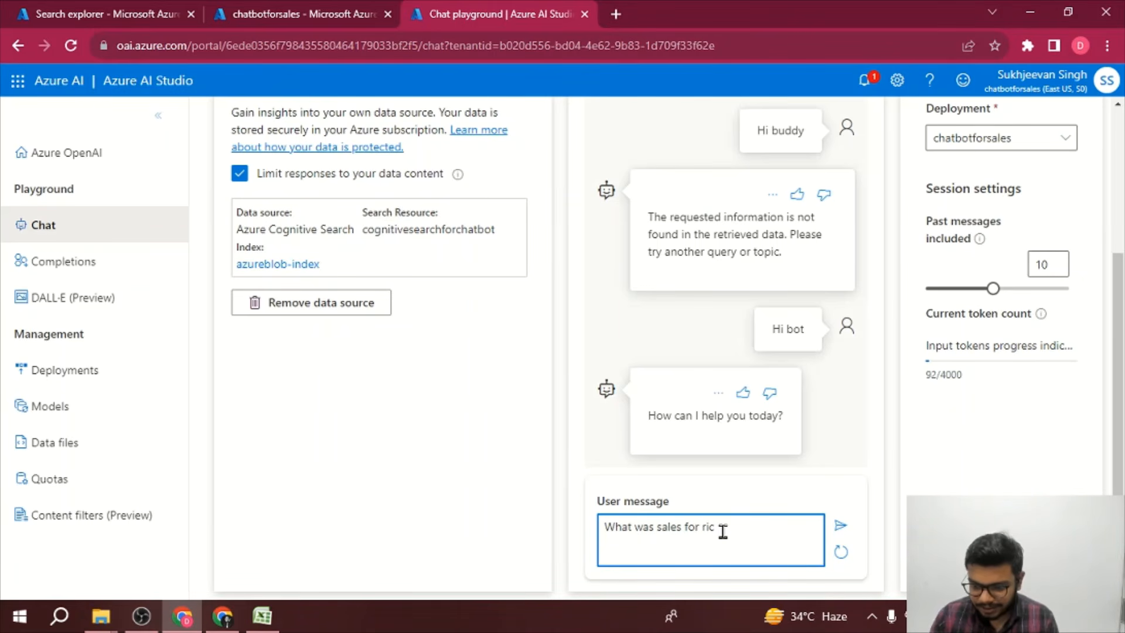
pyautogui.press('BackSpace')
pyautogui.press('BackSpace')
pyautogui.press('BackSpace')
pyautogui.press('BackSpace')
pyautogui.press('BackSpace')
pyautogui.press('BackSpace')
pyautogui.press('BackSpace')
pyautogui.press('BackSpace')
pyautogui.press('BackSpace')
pyautogui.press('BackSpace')
pyautogui.press('BackSpace')
pyautogui.press('BackSpace')
pyautogui.press('BackSpace')
pyautogui.press('BackSpace')
pyautogui.press('BackSpace')
pyautogui.press('BackSpace')
pyautogui.press('BackSpace')
pyautogui.press('BackSpace')
pyautogui.press('BackSpace')
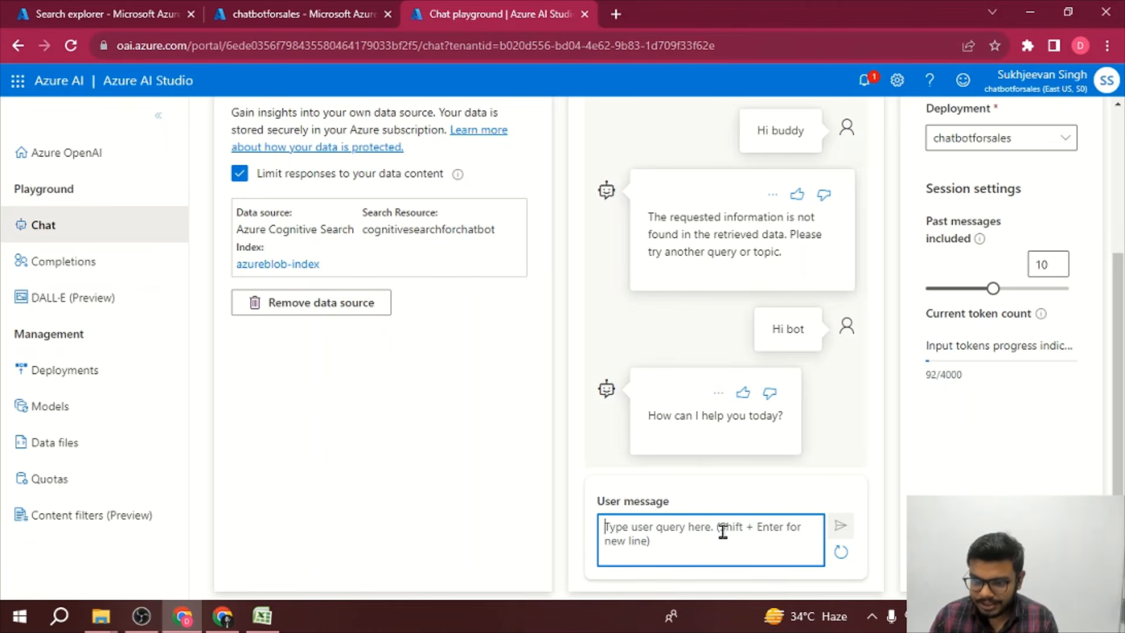
# Step: Ask the chatbot "What is the price for rice"
pyautogui.write('What i')
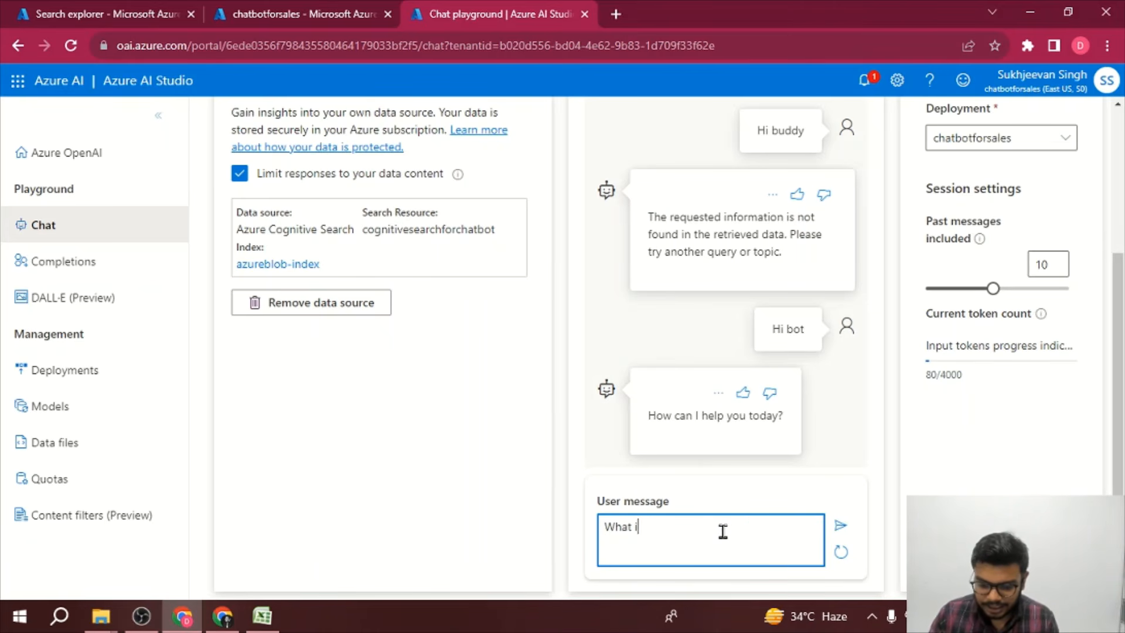
pyautogui.write('s the pric')
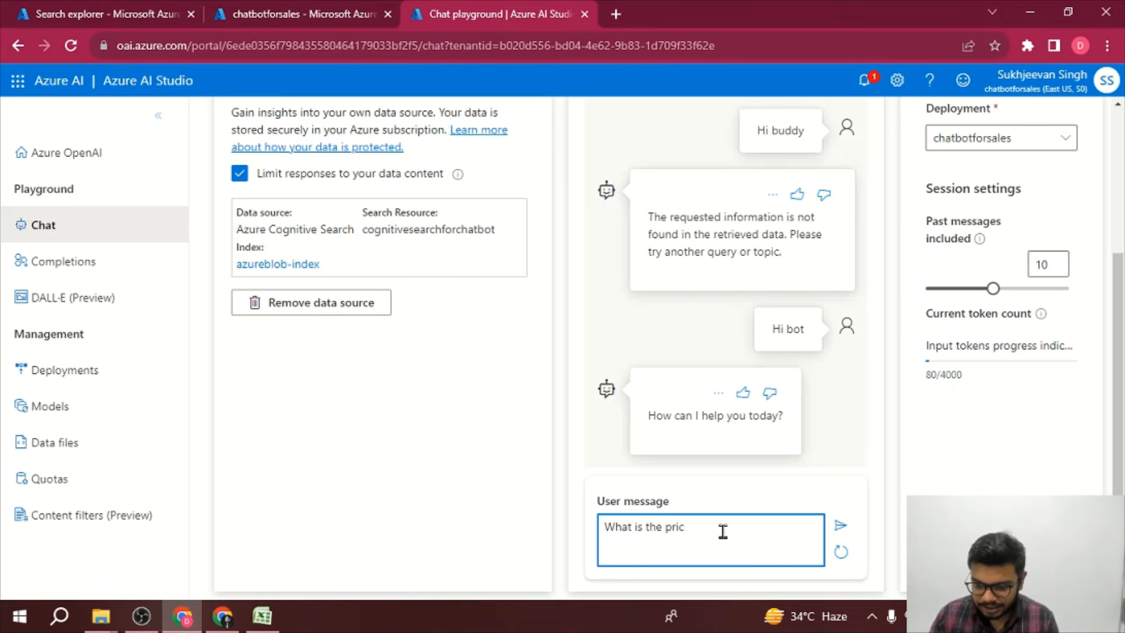
pyautogui.write('e for')
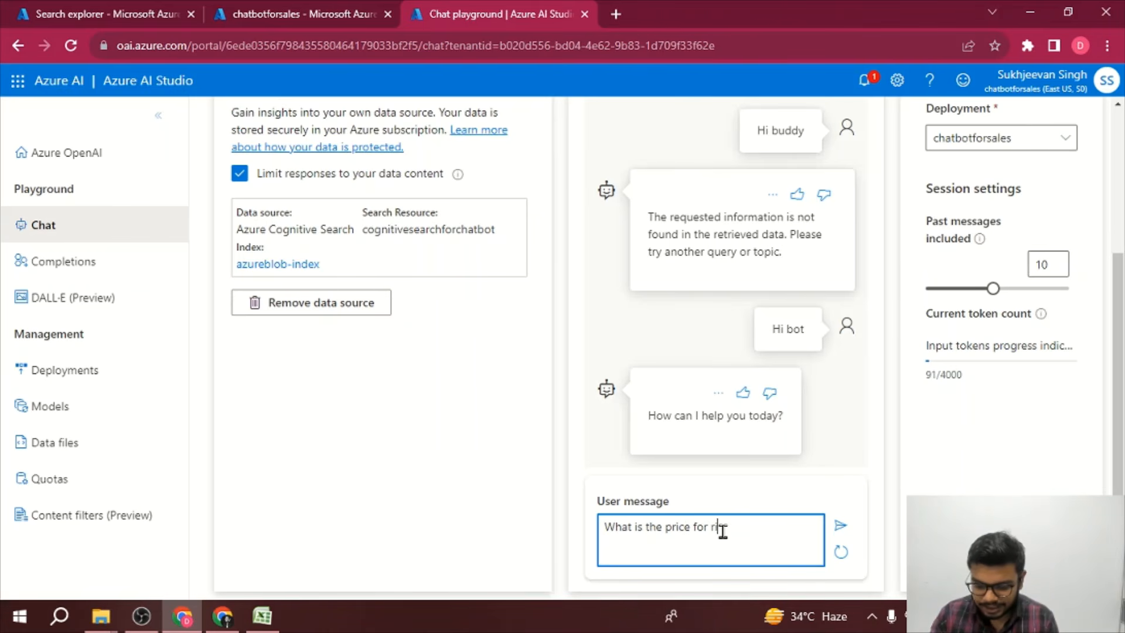
pyautogui.write(' rice')
pyautogui.press('Return')
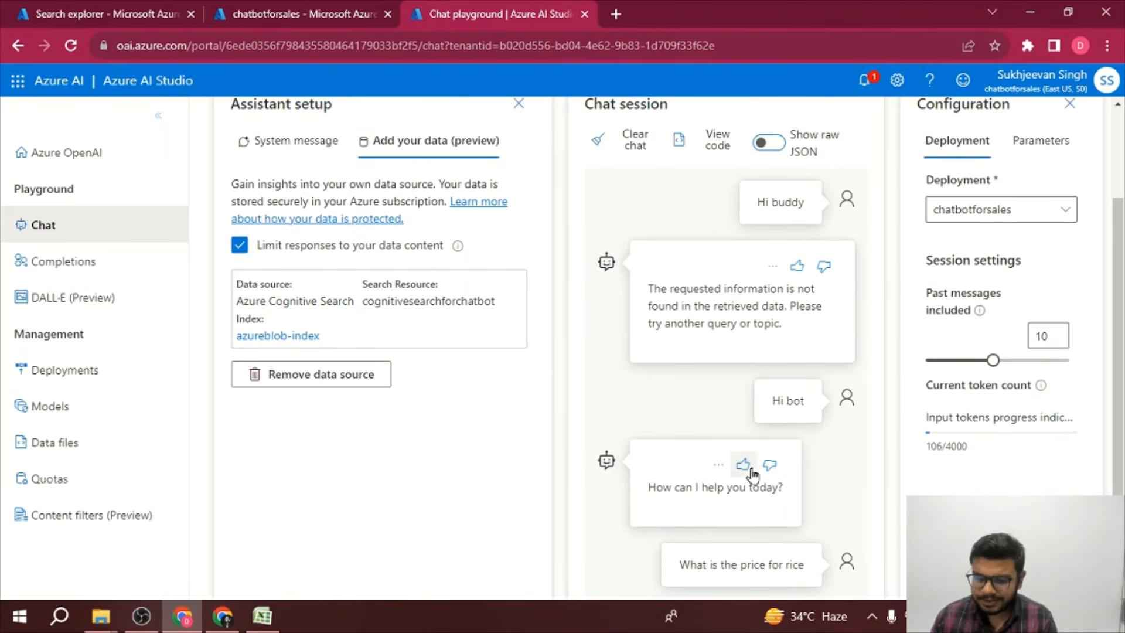
# Step: Check the rice price in the Sales spreadsheet in Excel and return to the browser
pyautogui.click(266, 623)
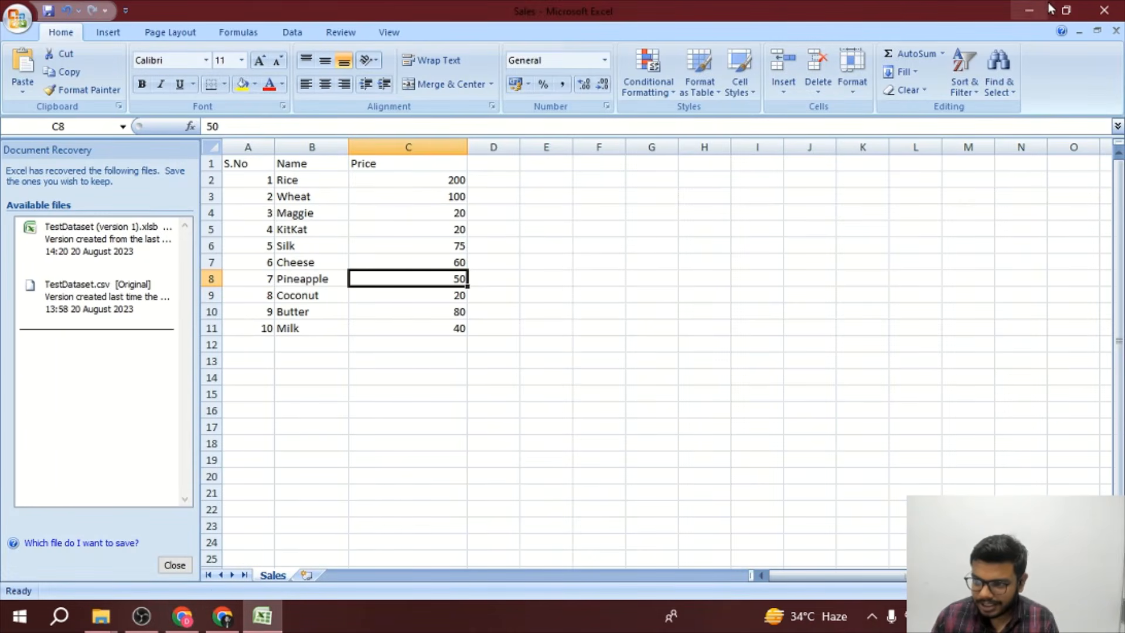
pyautogui.hotkey('alt', 'Tab')
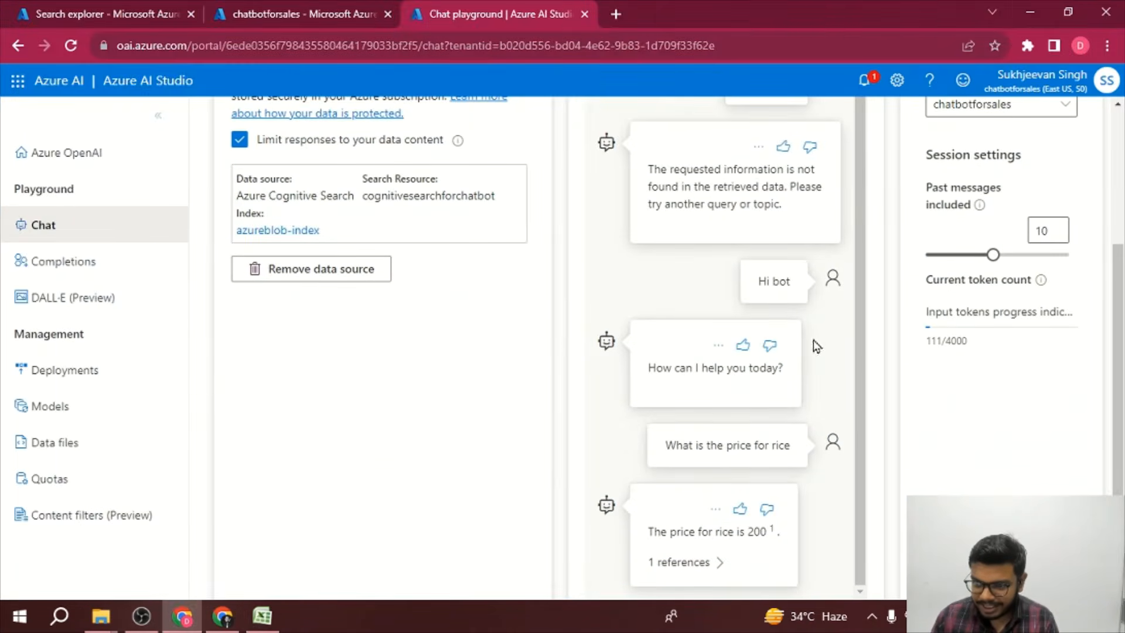
# Step: Expand the references of the rice price answer to show its citation
pyautogui.scroll(-3, 812, 342)
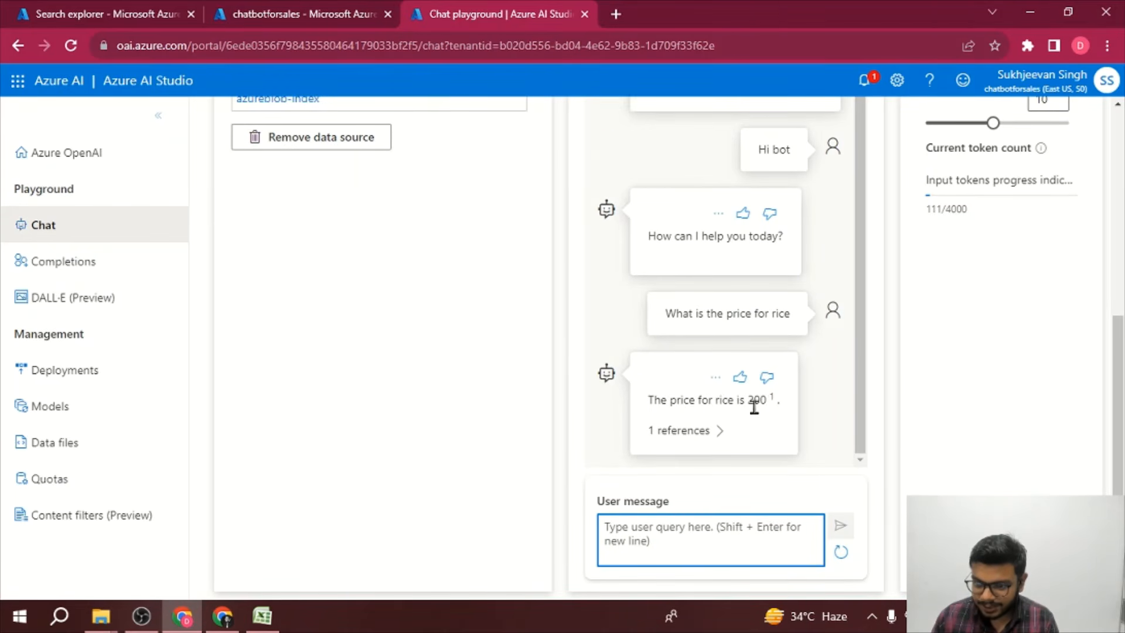
pyautogui.click(706, 431)
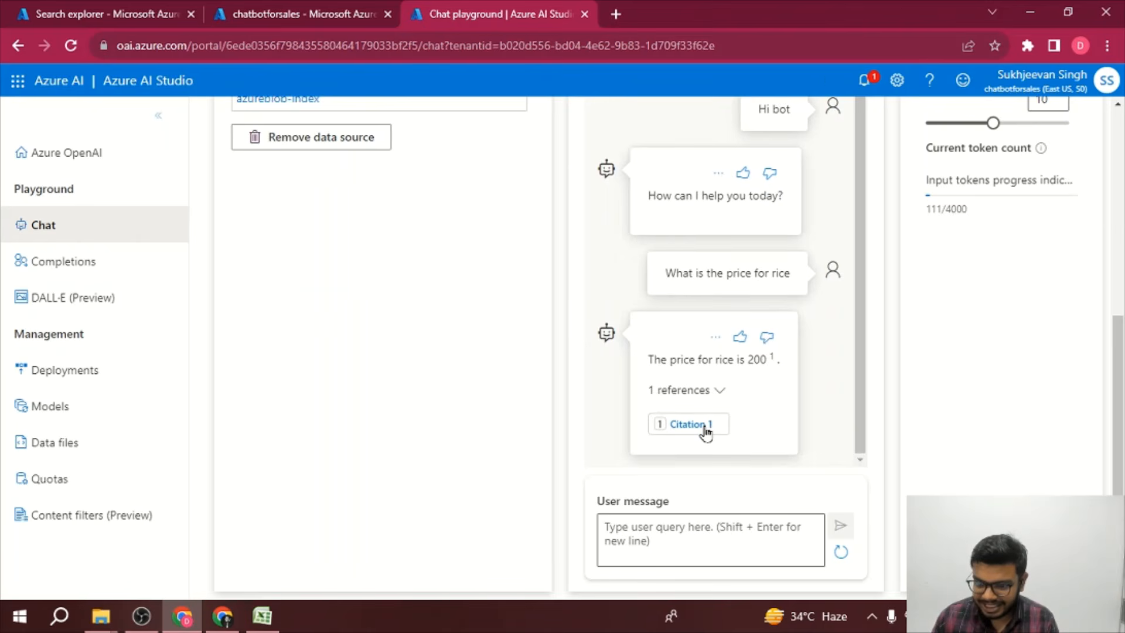
# Step: Open the rice answer's citation, then ask the chatbot "What is the price for cheese"
pyautogui.click(706, 431)
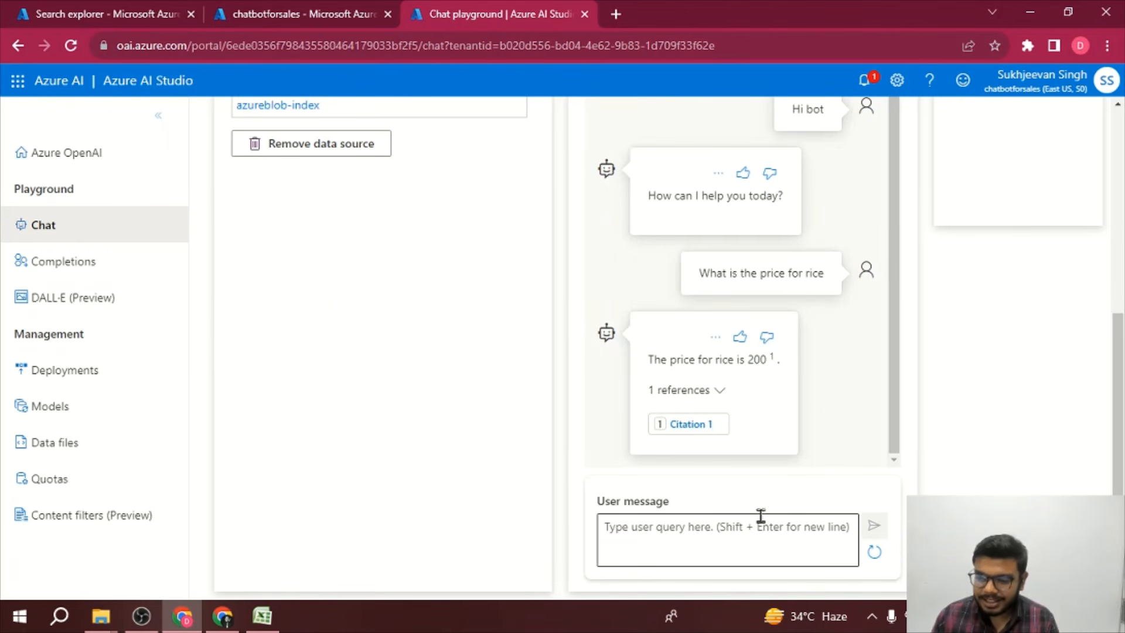
pyautogui.click(744, 526)
pyautogui.write('Wha')
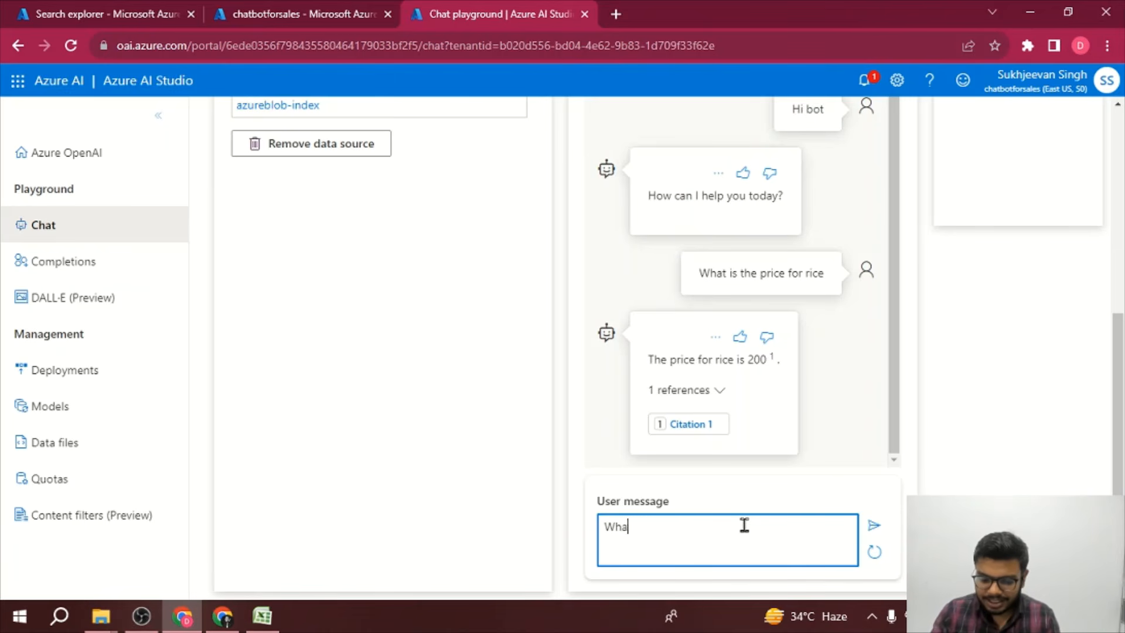
pyautogui.write('t is the proce')
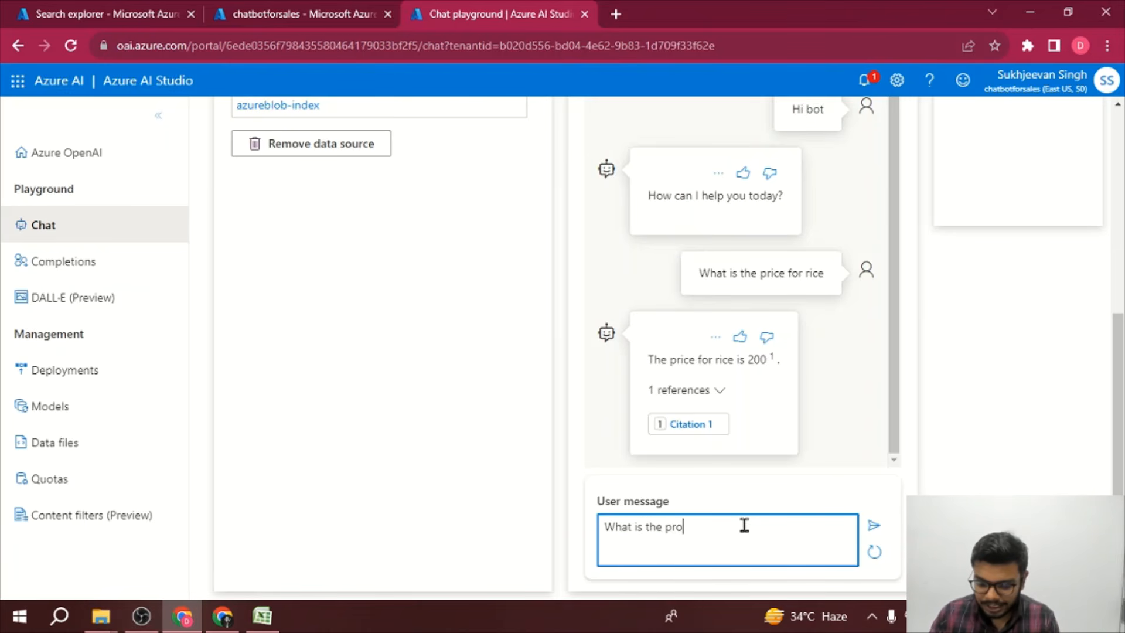
pyautogui.press('BackSpace')
pyautogui.press('BackSpace')
pyautogui.press('BackSpace')
pyautogui.write('i')
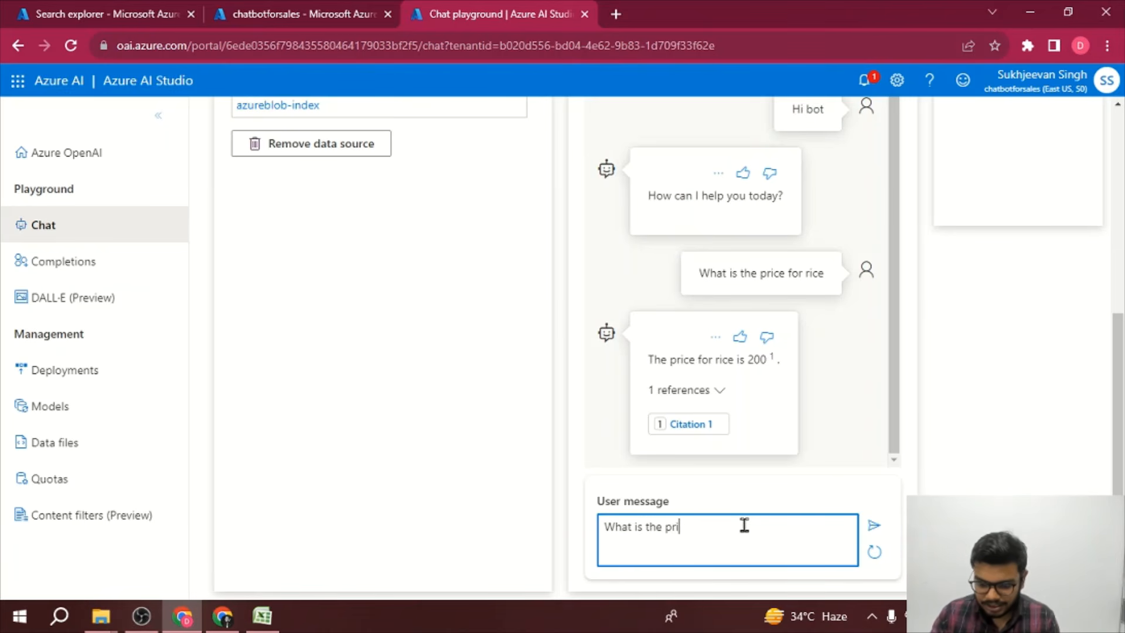
pyautogui.write('ce for chees')
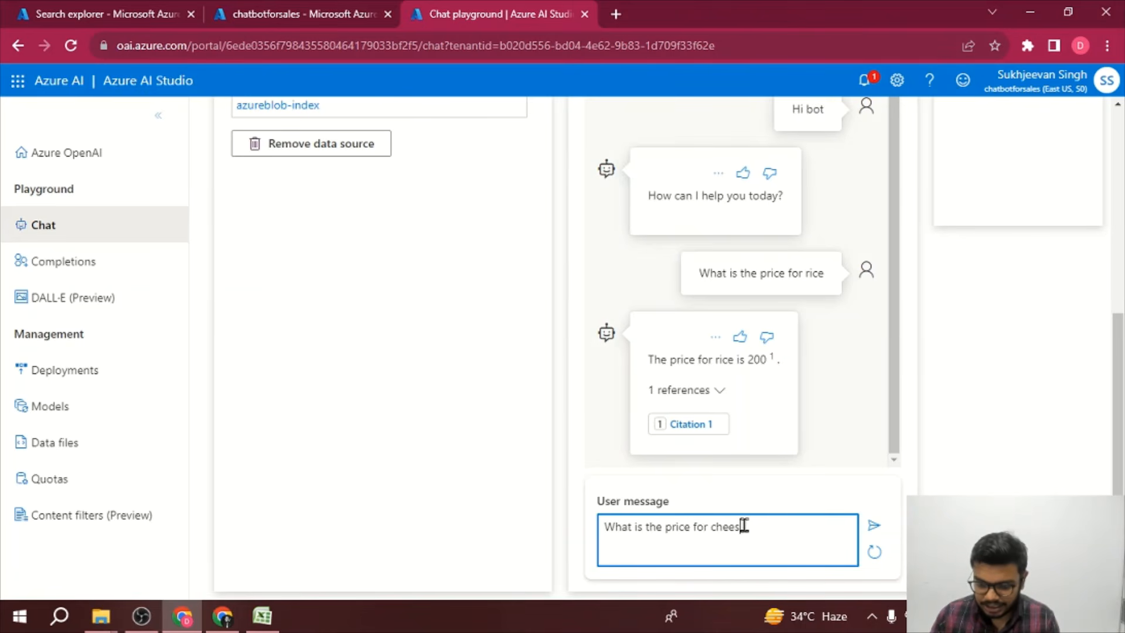
pyautogui.write('e')
pyautogui.press('Return')
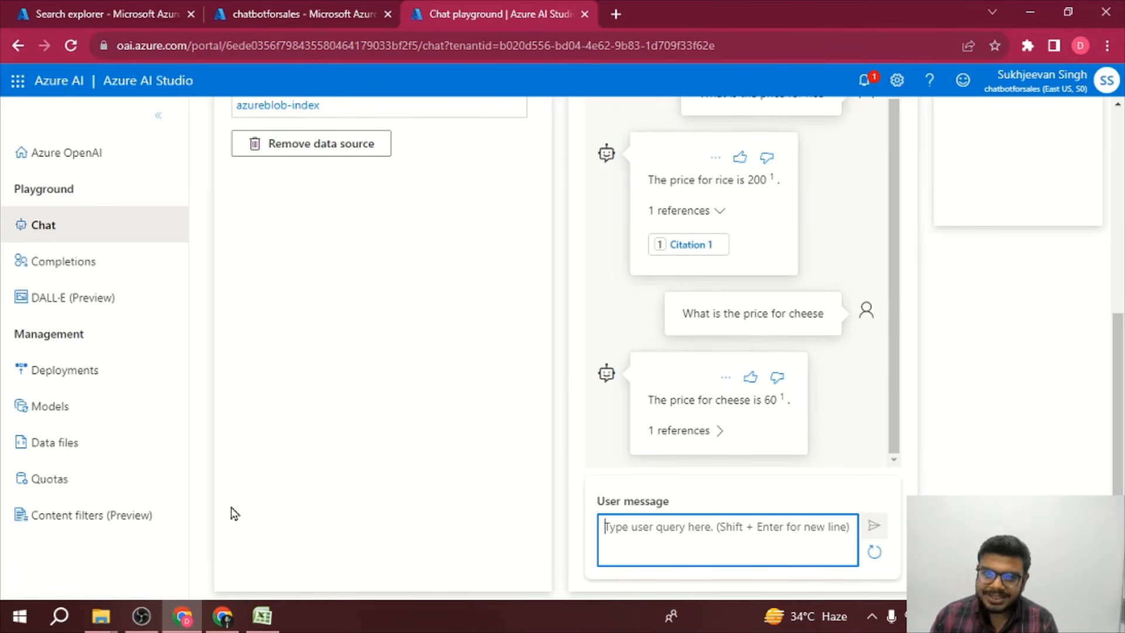
# Step: Review the whole chat conversation from its first message alongside the cited price data
pyautogui.click(262, 615)
pyautogui.click(262, 614)
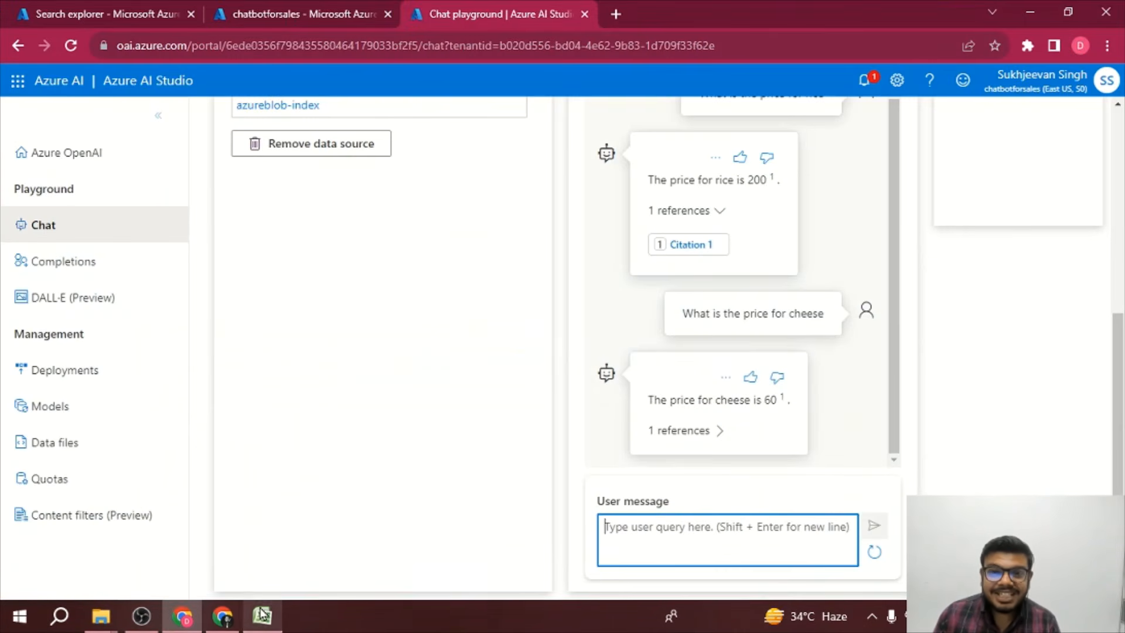
pyautogui.scroll(3, 647, 510)
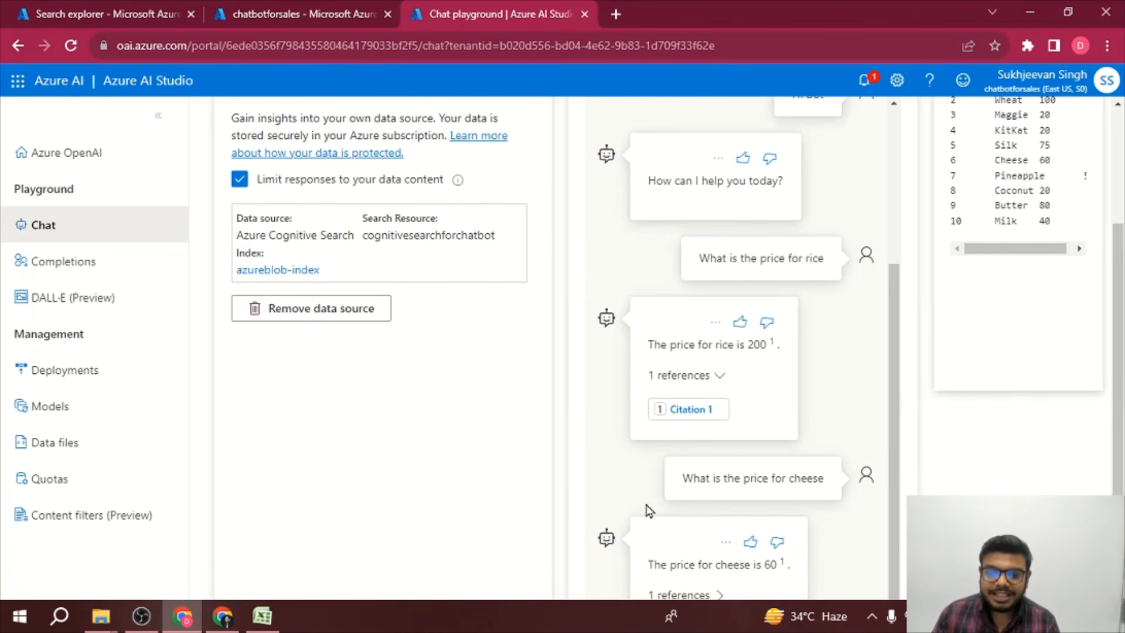
pyautogui.scroll(1, 351, 363)
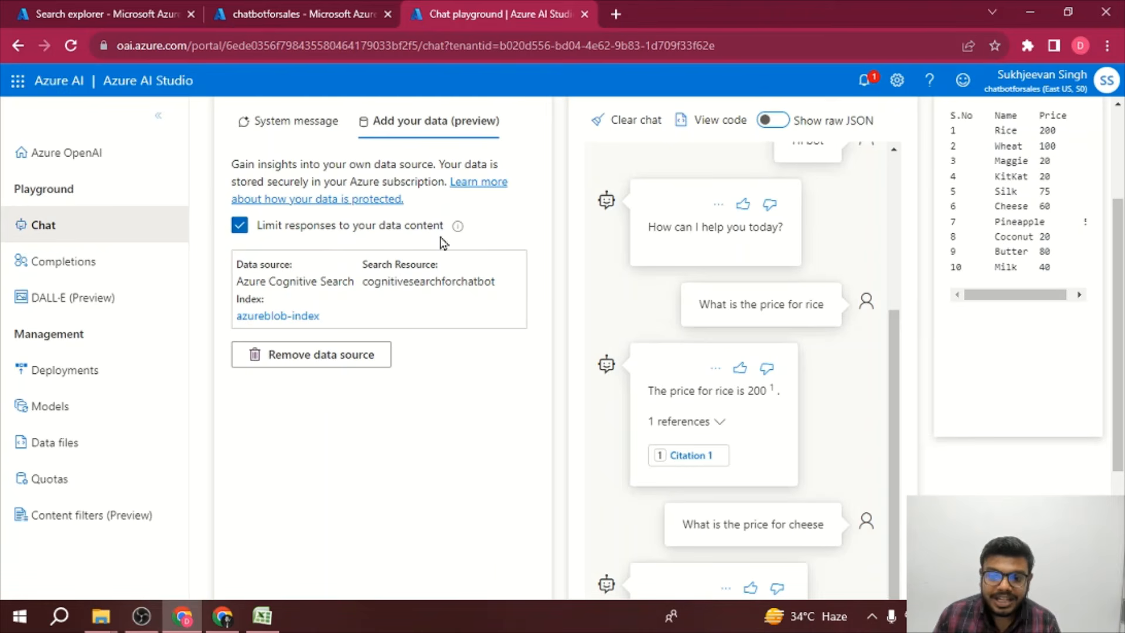
pyautogui.scroll(4, 839, 310)
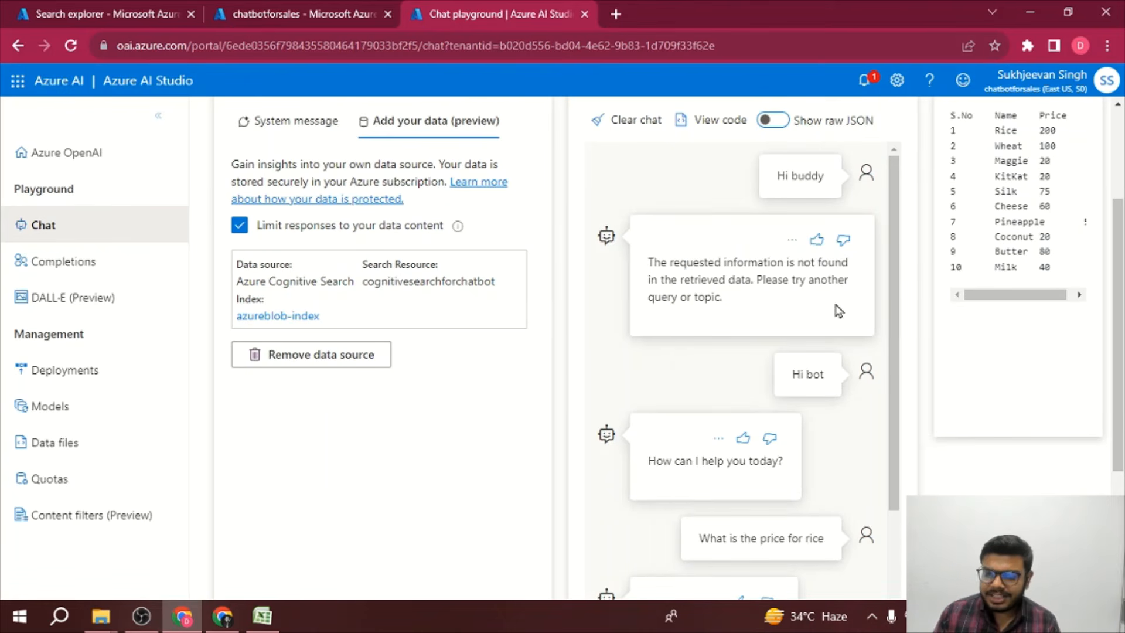